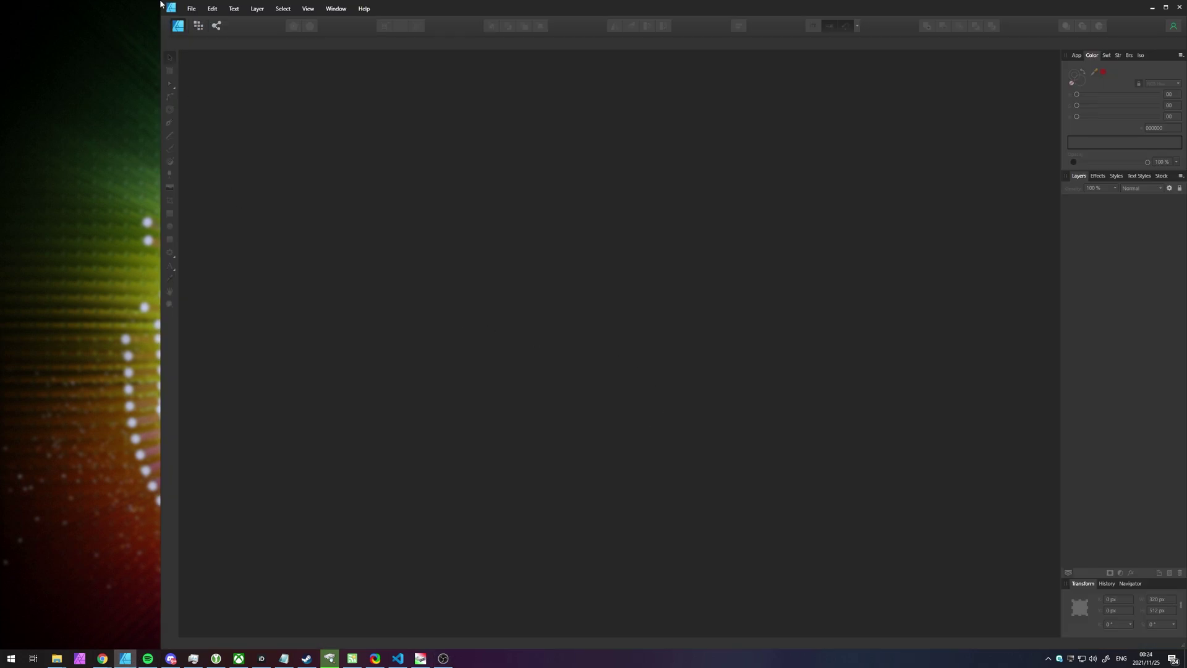
Shrink the program window, centre it on the desktop and open the Logo document
drag(161, 2, 644, 139)
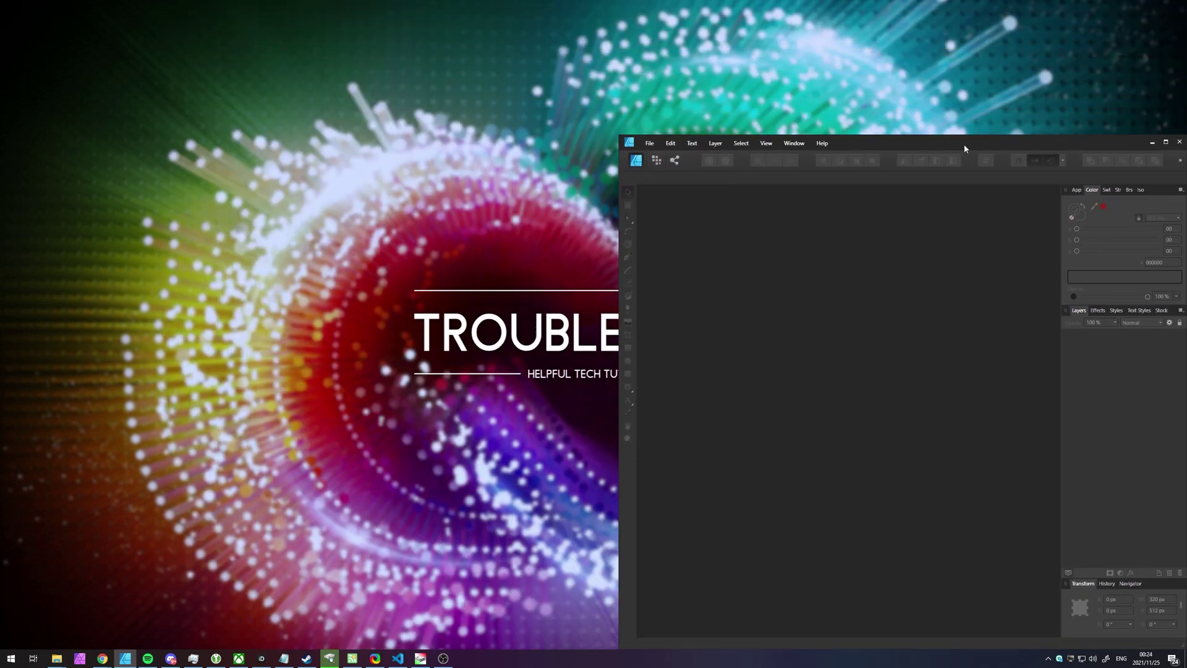
drag(963, 144, 607, 74)
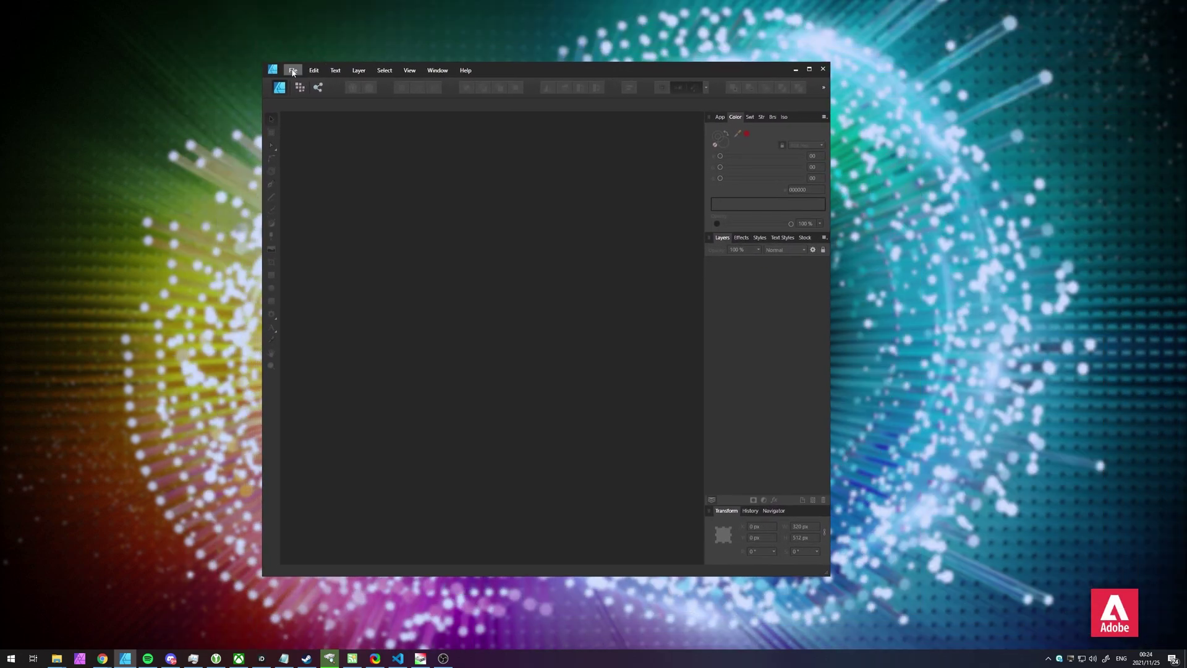
key(super+e)
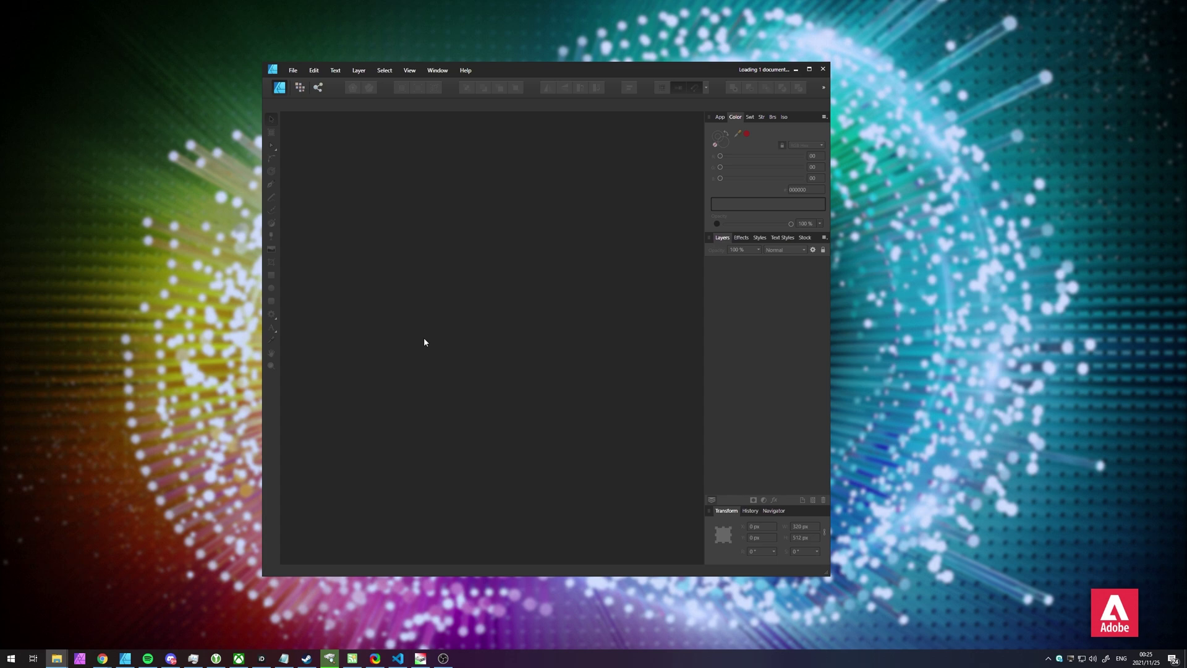
Hide the Christmas hat image in the TcNo Discord artboard
scroll(649, 300, up, 7)
drag(617, 246, 577, 259)
click(577, 259)
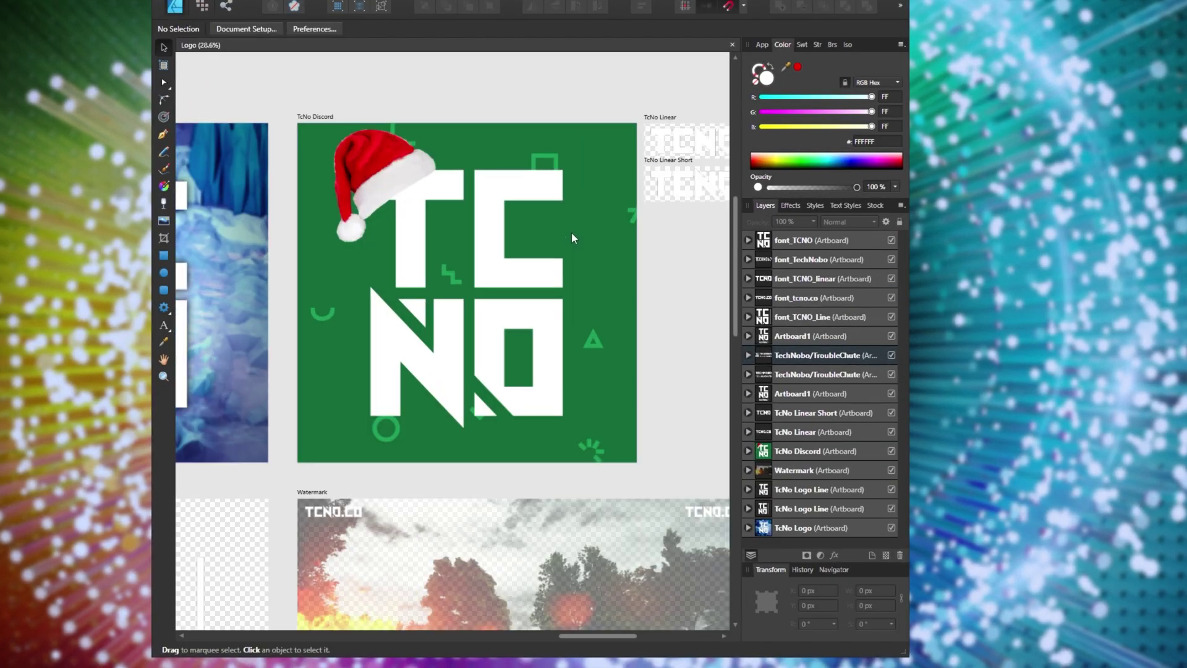
scroll(652, 227, up, 1)
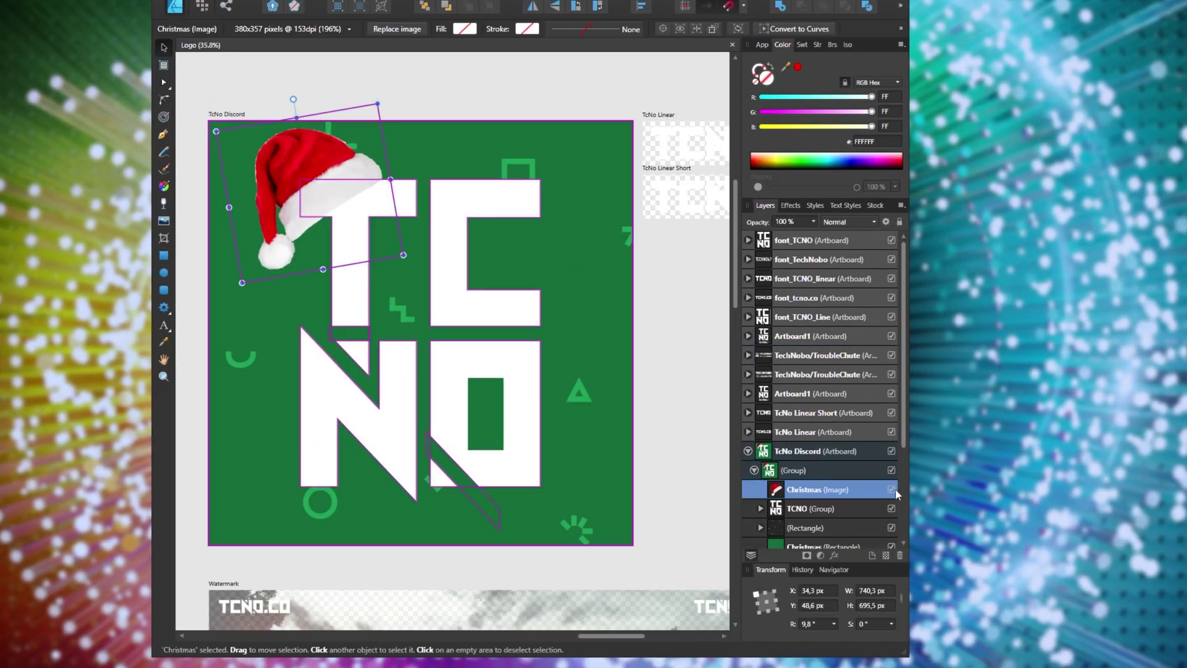
click(890, 488)
Examine the TcNo Discord artboard's layer structure, including the pattern rectangle, the TCNO group and the coloured background rectangles
scroll(840, 483, down, 1)
click(840, 488)
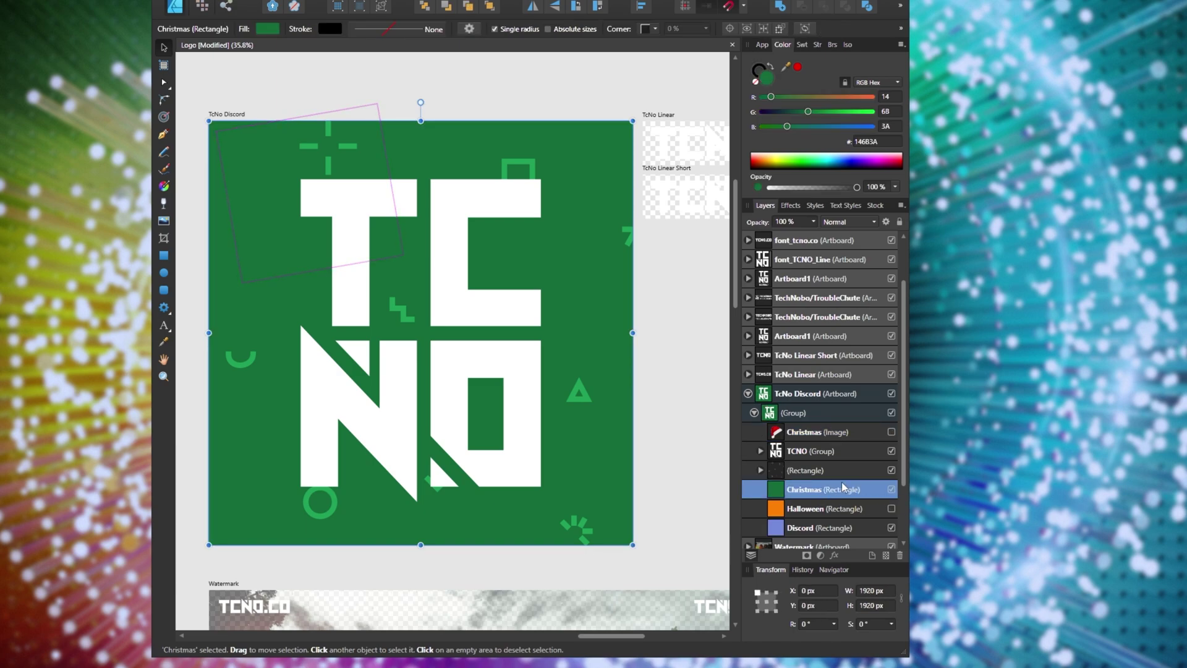
click(772, 472)
click(760, 469)
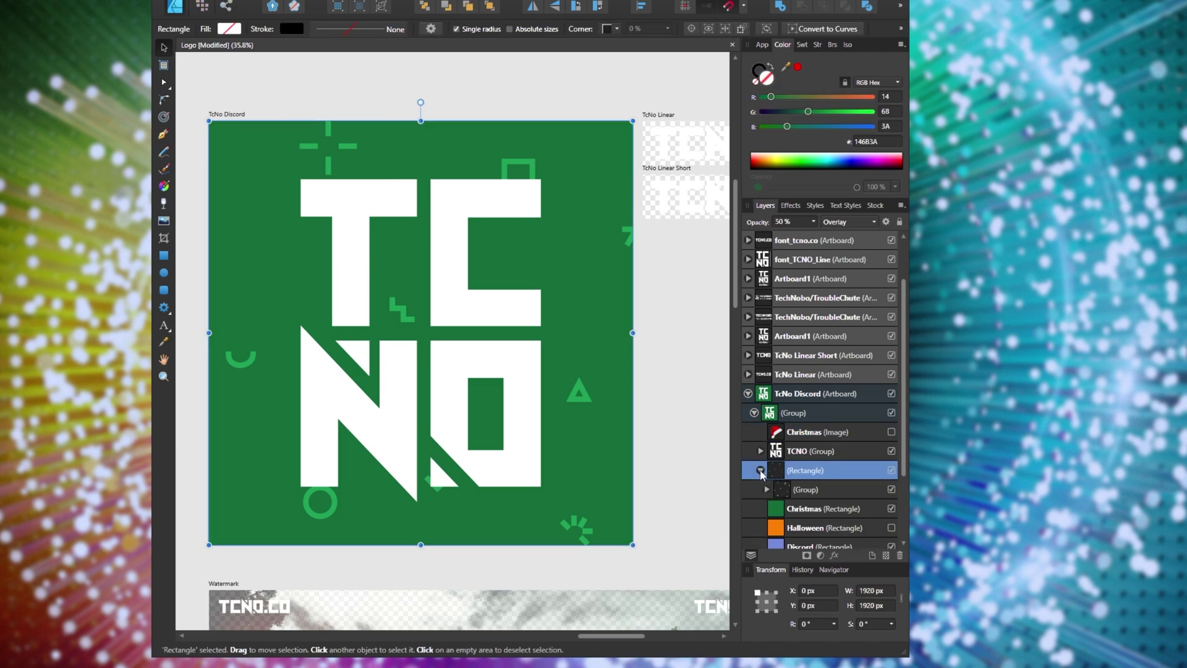
scroll(789, 497, down, 1)
click(760, 413)
click(758, 395)
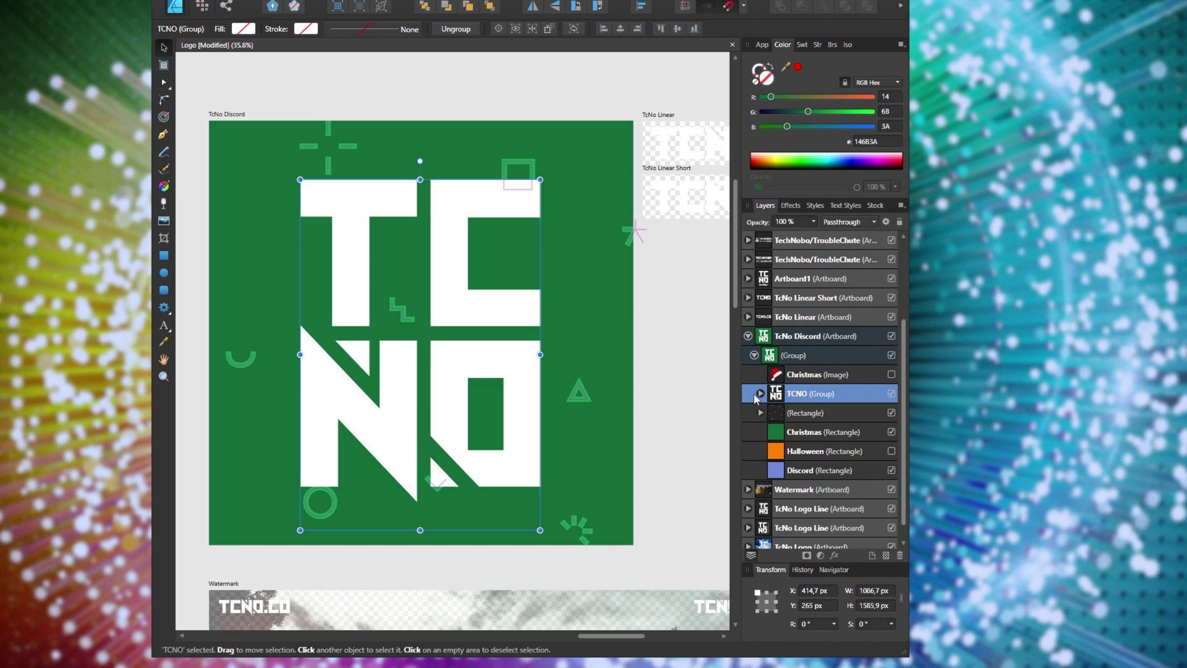
click(758, 394)
click(758, 394)
Export the TcNo Discord artboard as SVG with the SVG (for export) preset and open the exported Logo.svg
click(773, 351)
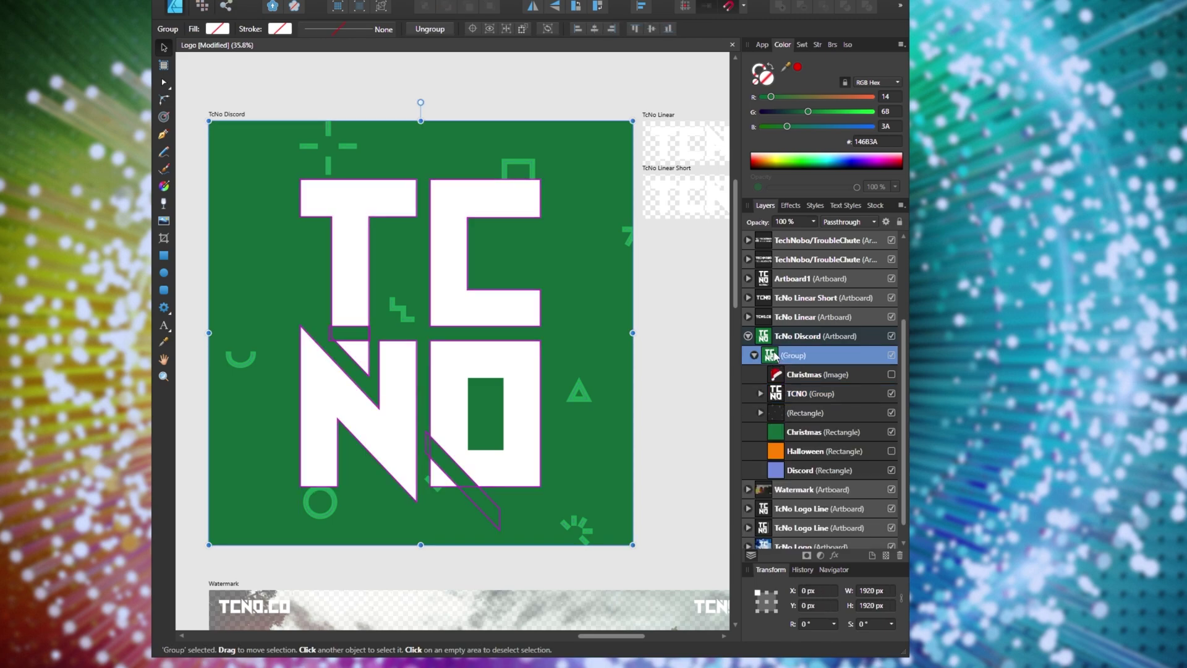
key(ctrl+alt+shift+s)
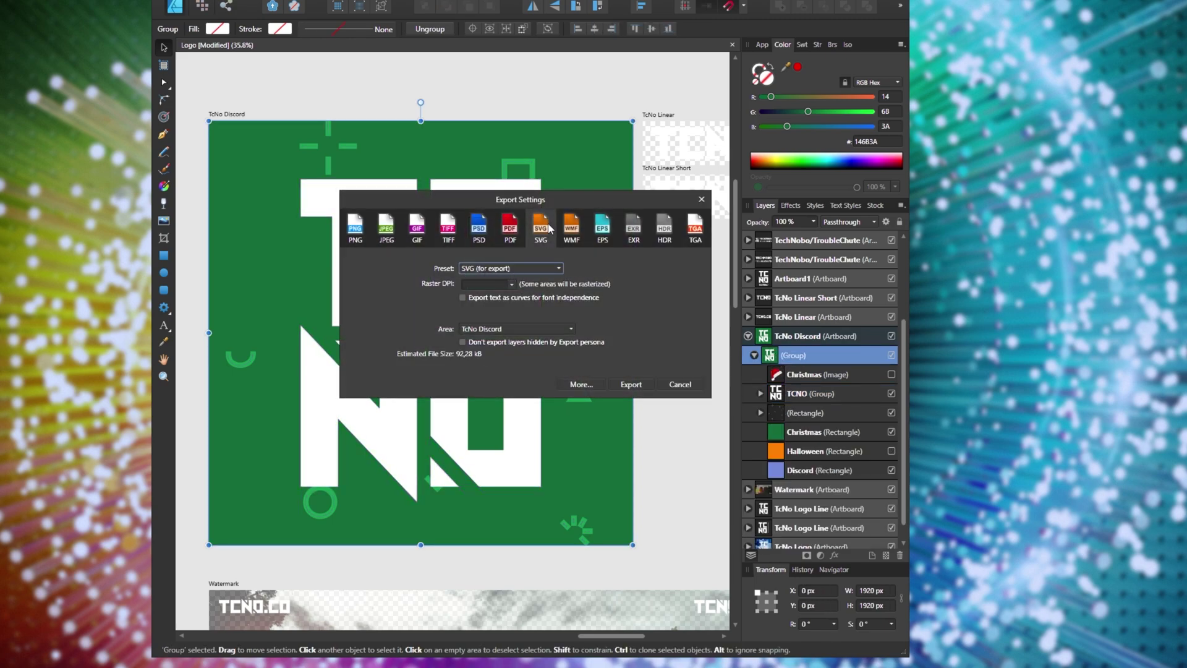
click(640, 382)
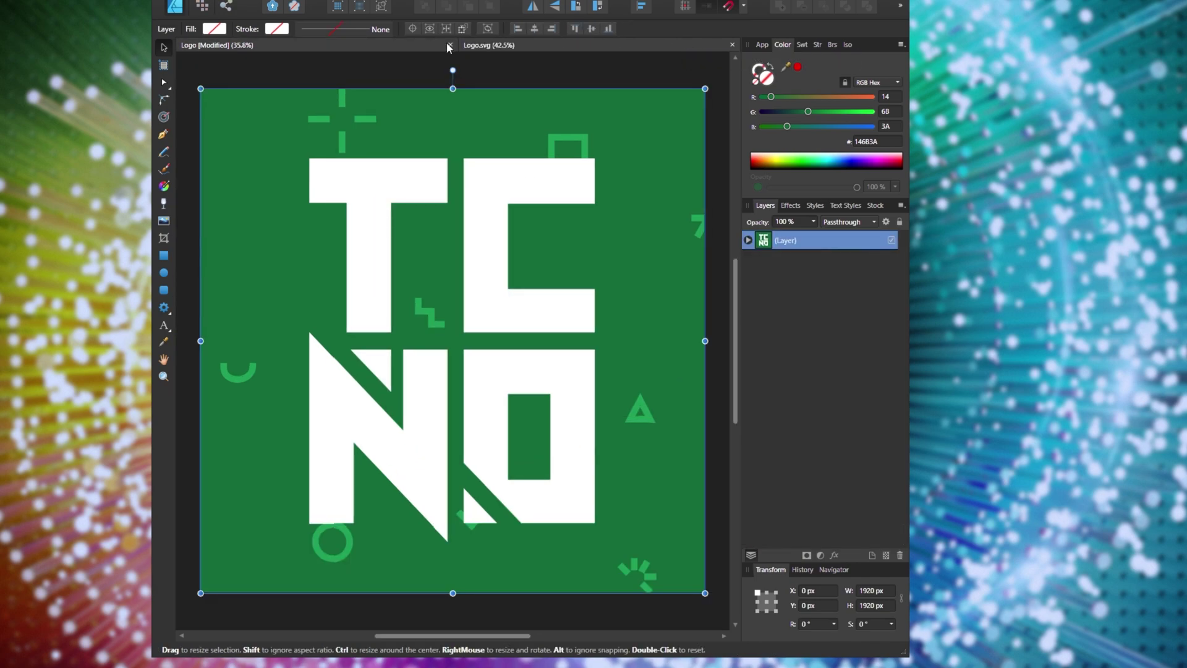
Close the original Logo document without saving its changes
click(450, 45)
click(450, 48)
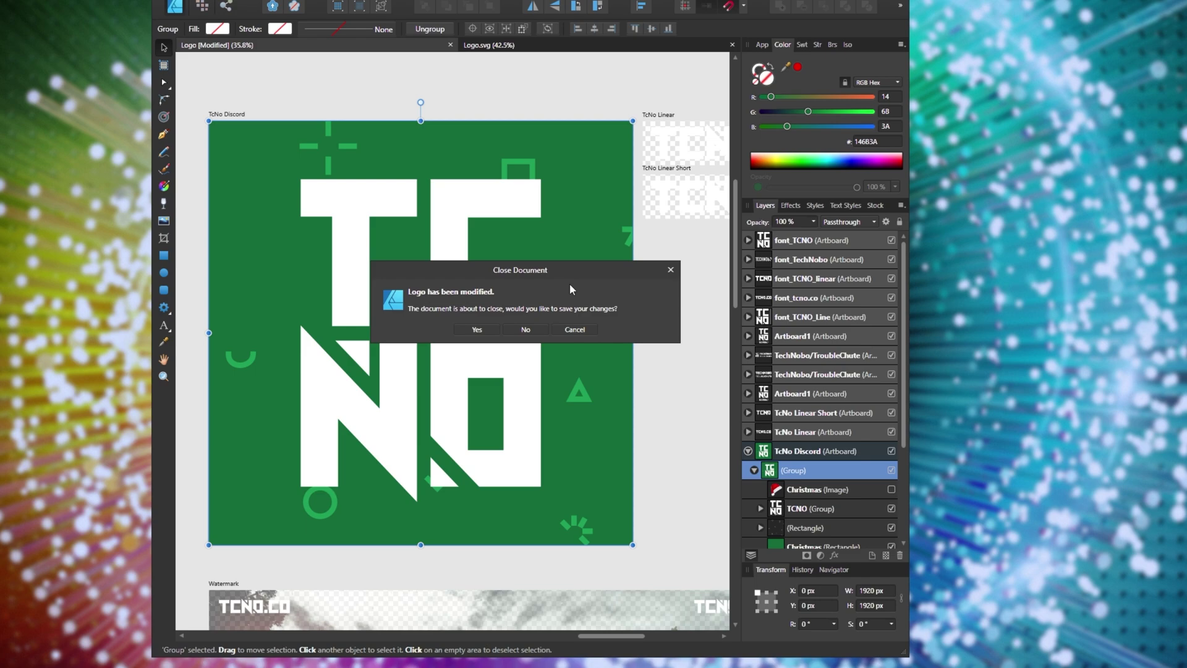
click(526, 327)
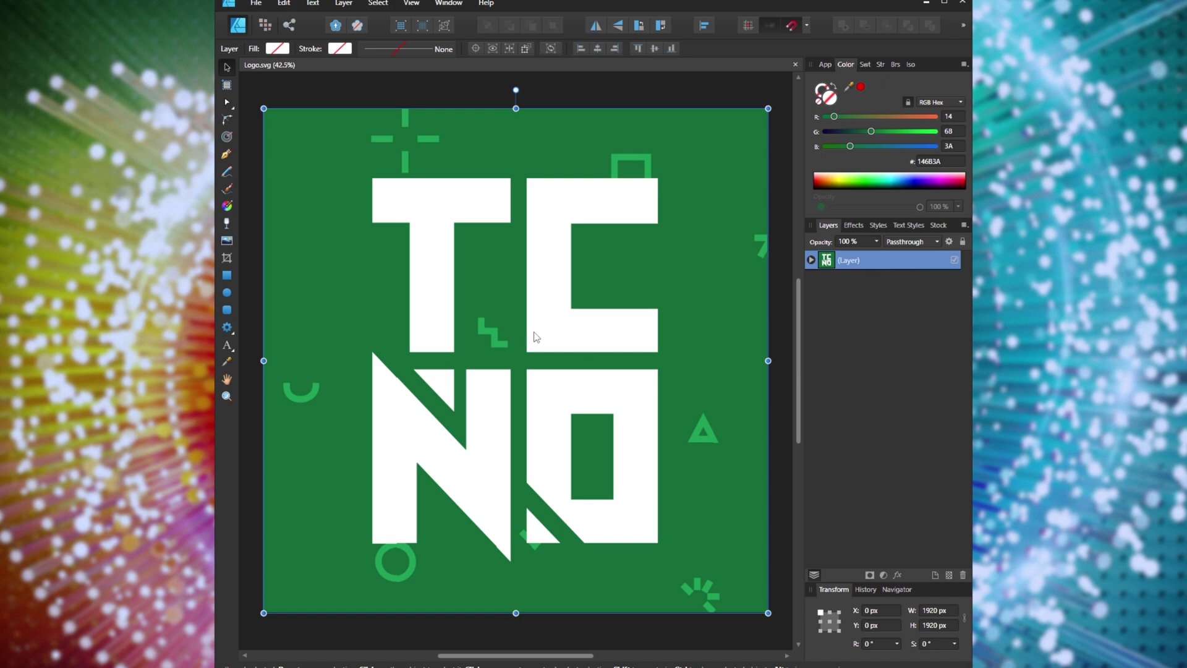
Move the TCNO, pattern, Christmas and Discord groups out of their nested parent groups to the top level of the layer stack
click(811, 260)
click(817, 279)
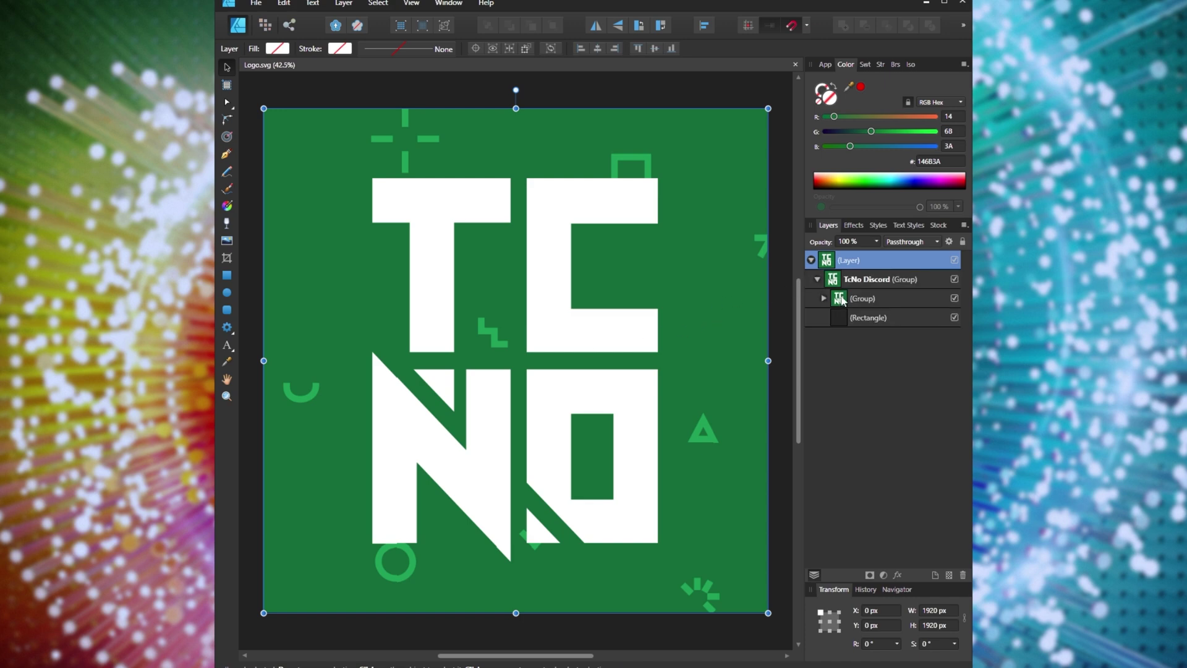
click(856, 300)
shift+click(848, 318)
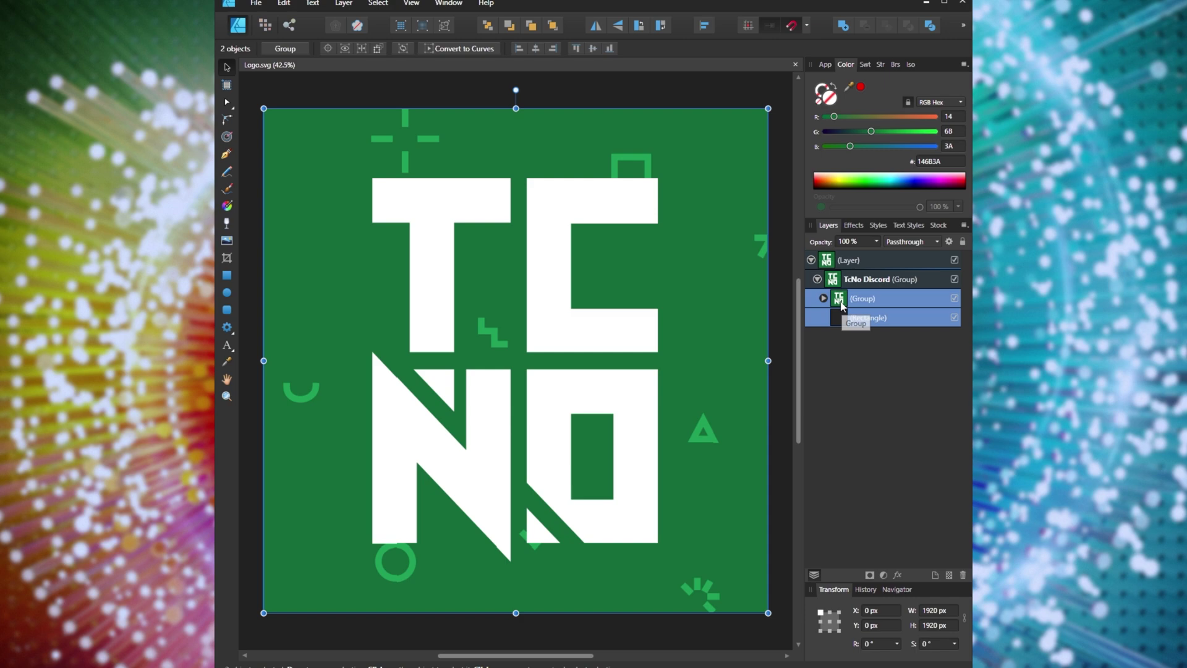
click(859, 317)
click(823, 297)
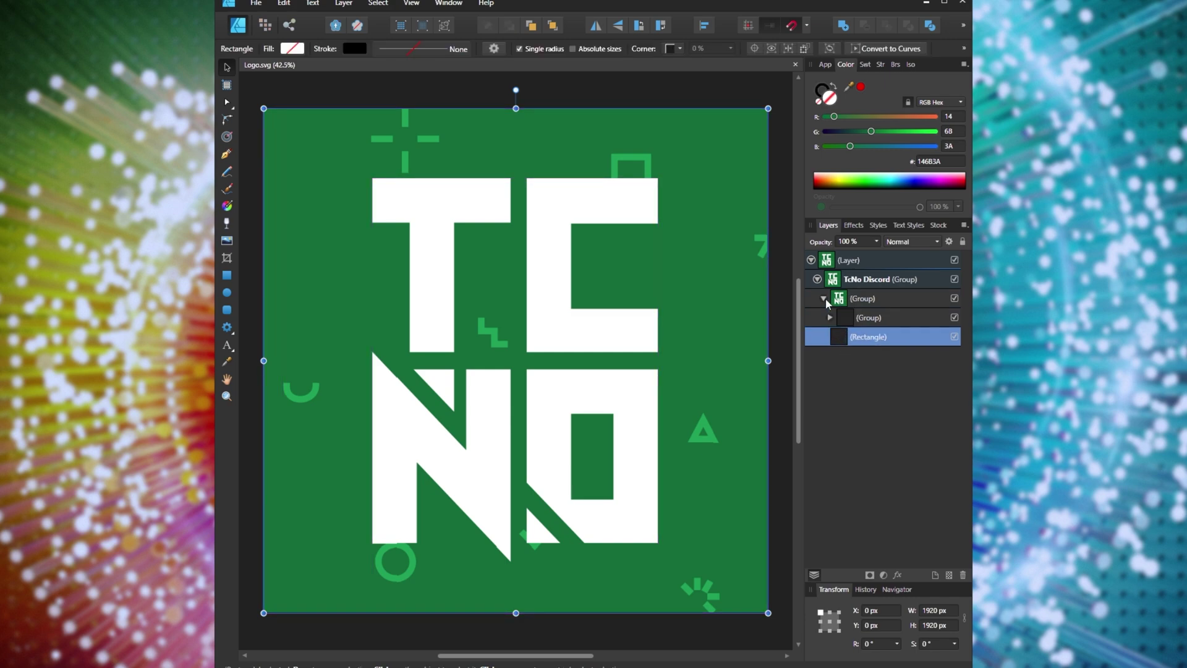
click(829, 317)
click(878, 336)
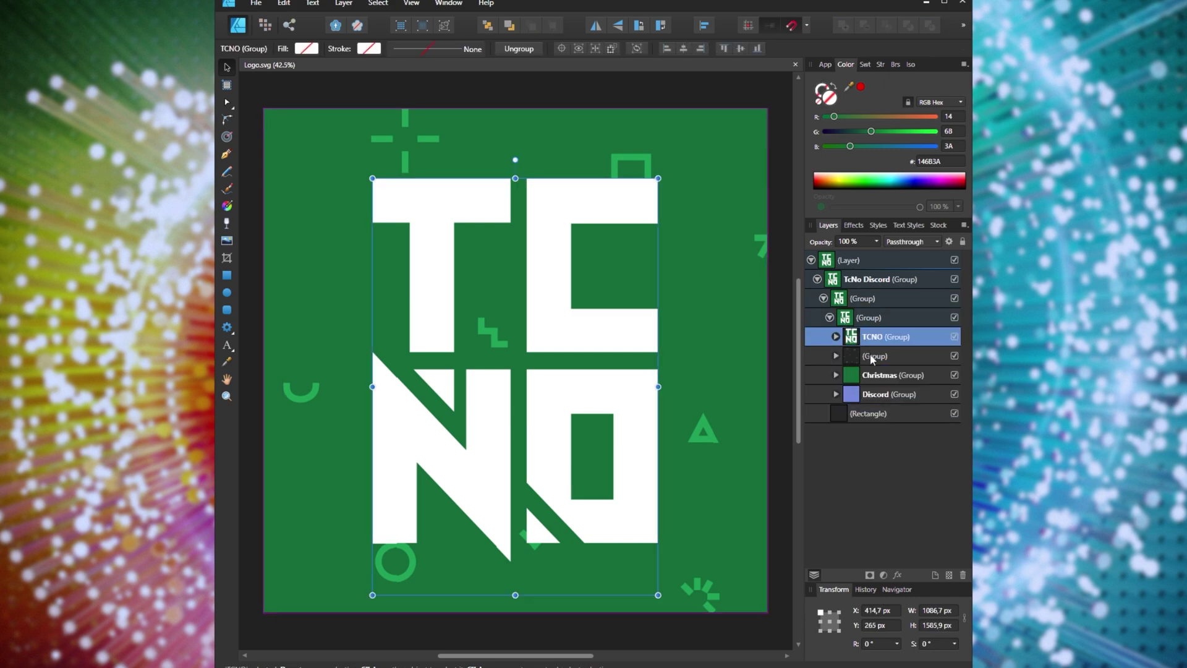
shift+click(888, 394)
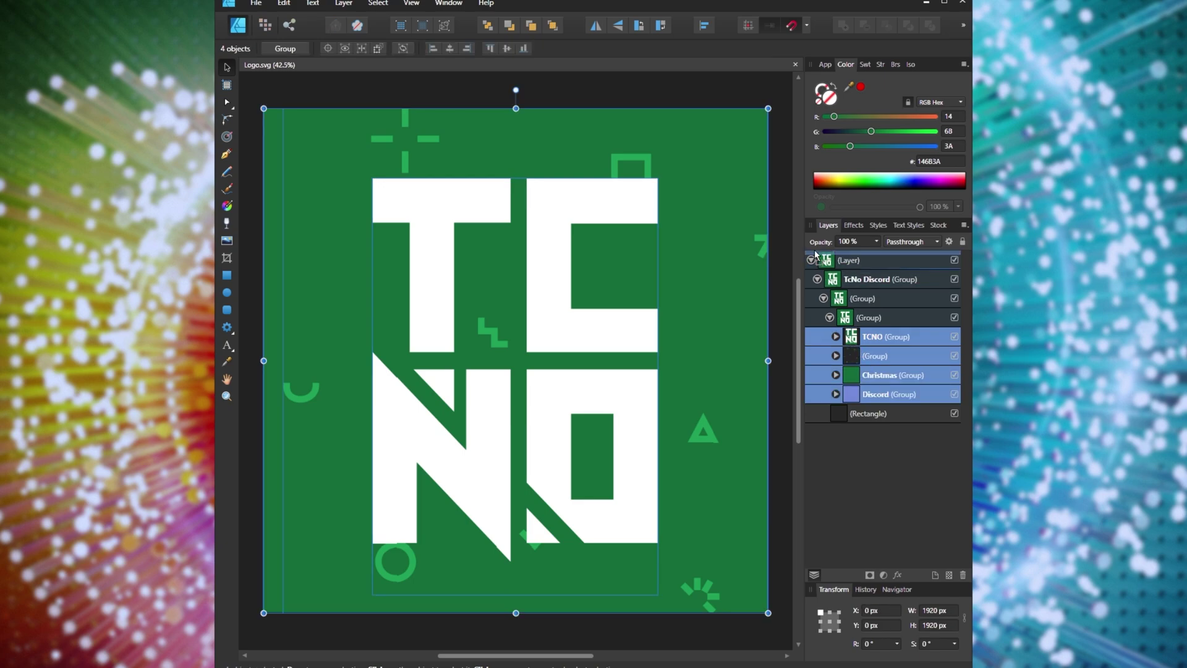
drag(814, 254, 814, 255)
Delete the leftover parent layer and the Discord group
click(855, 334)
key(Delete)
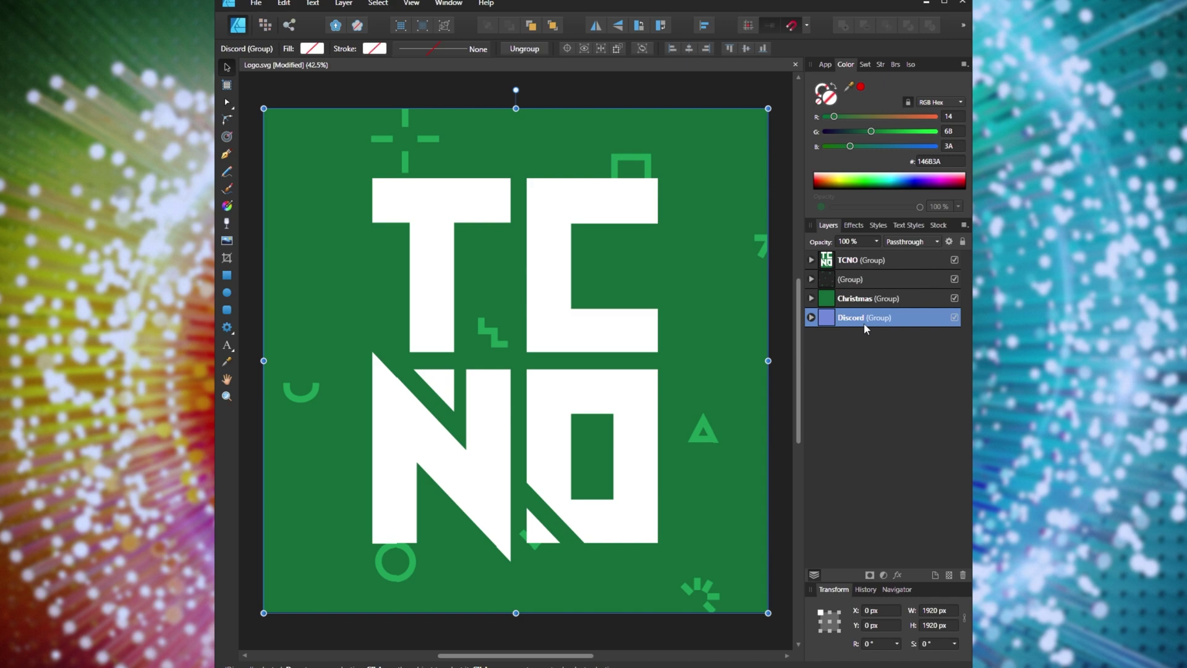
key(Delete)
Move the green background rectangle out of the Christmas group and delete the emptied group
click(811, 299)
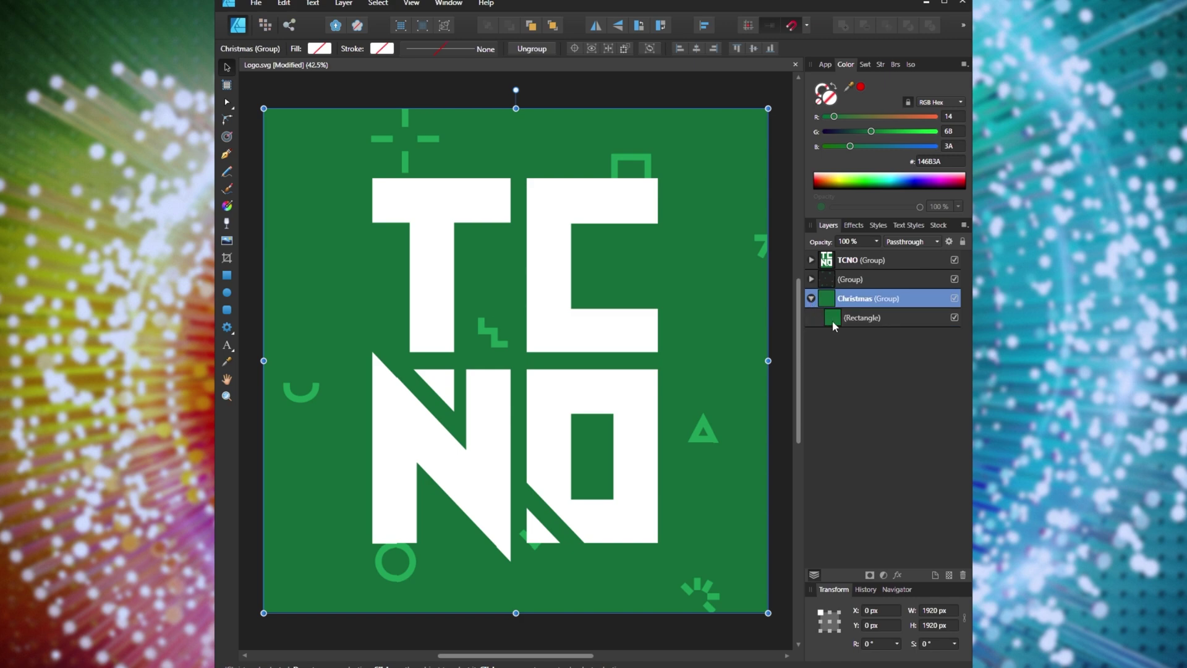
drag(832, 319, 828, 313)
click(828, 314)
key(Delete)
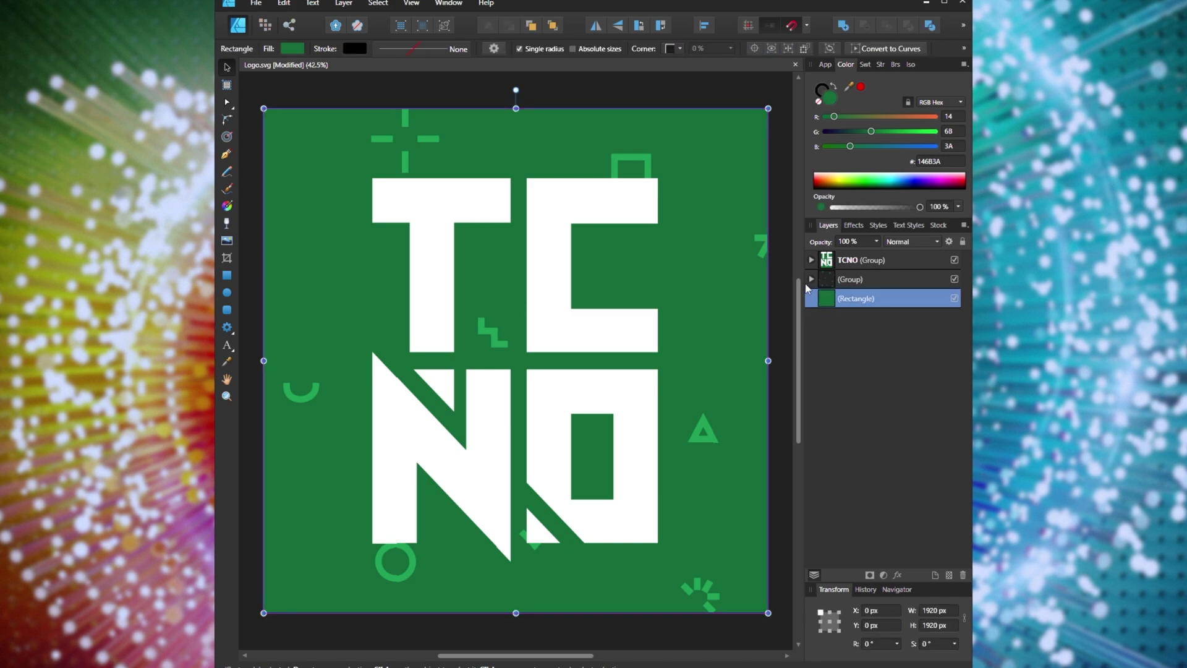
Replace the rasterized _Image3 pattern group with the group of vector shapes copied from the original Logo document
click(811, 279)
click(818, 299)
click(823, 317)
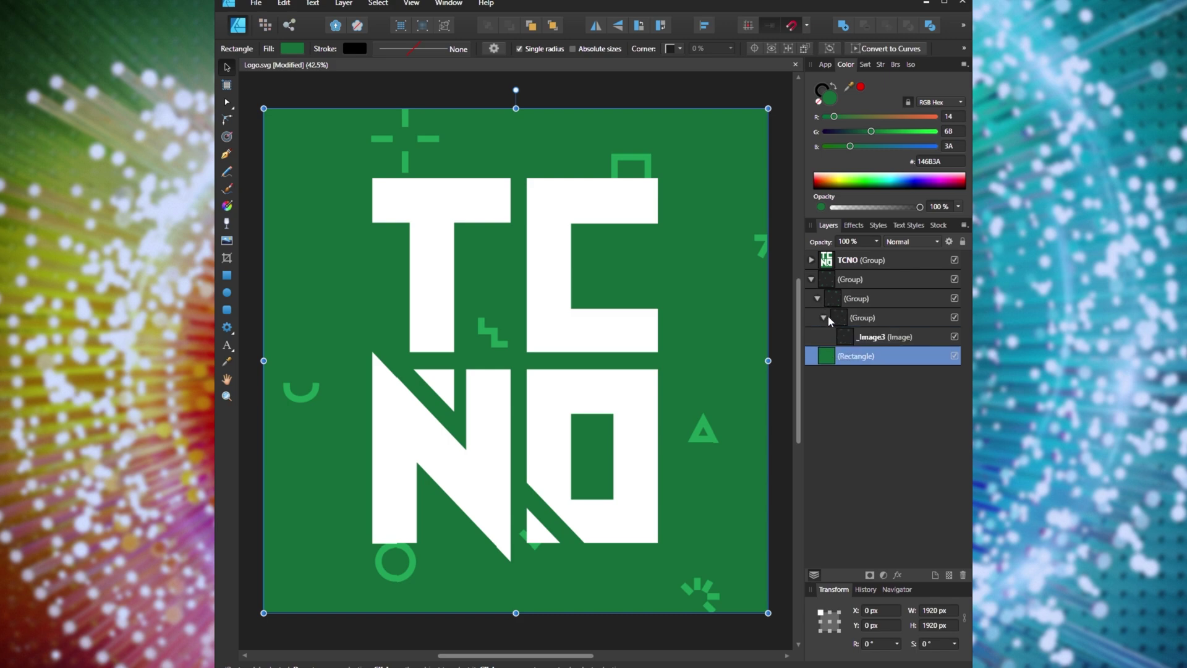
click(845, 336)
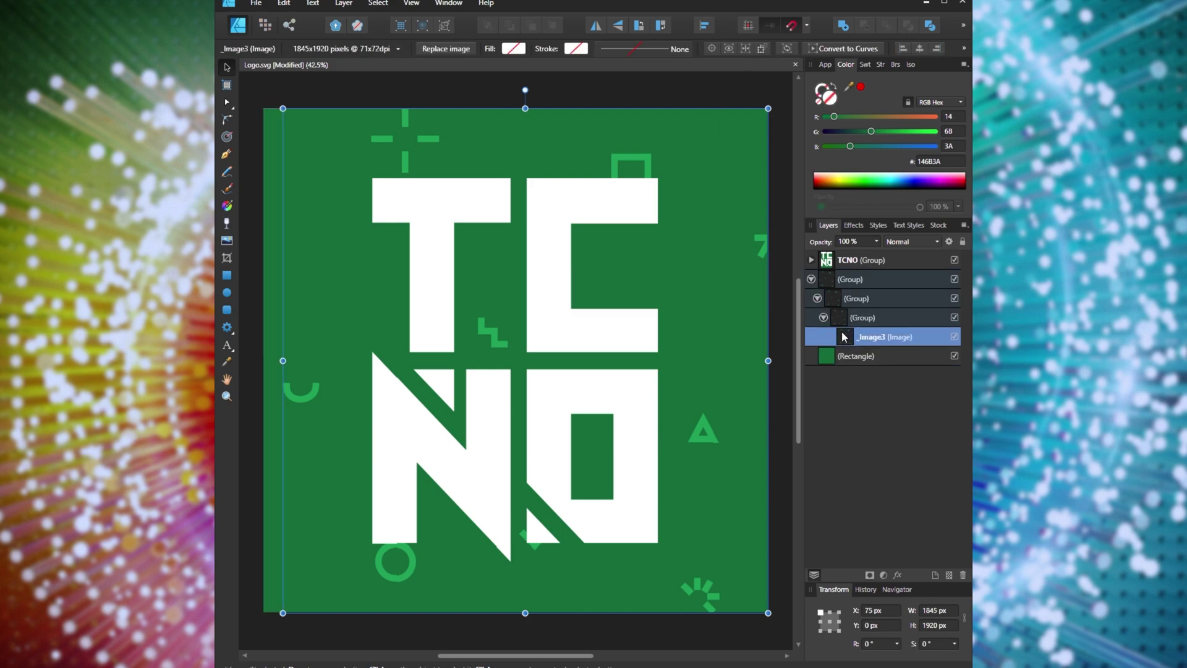
click(842, 279)
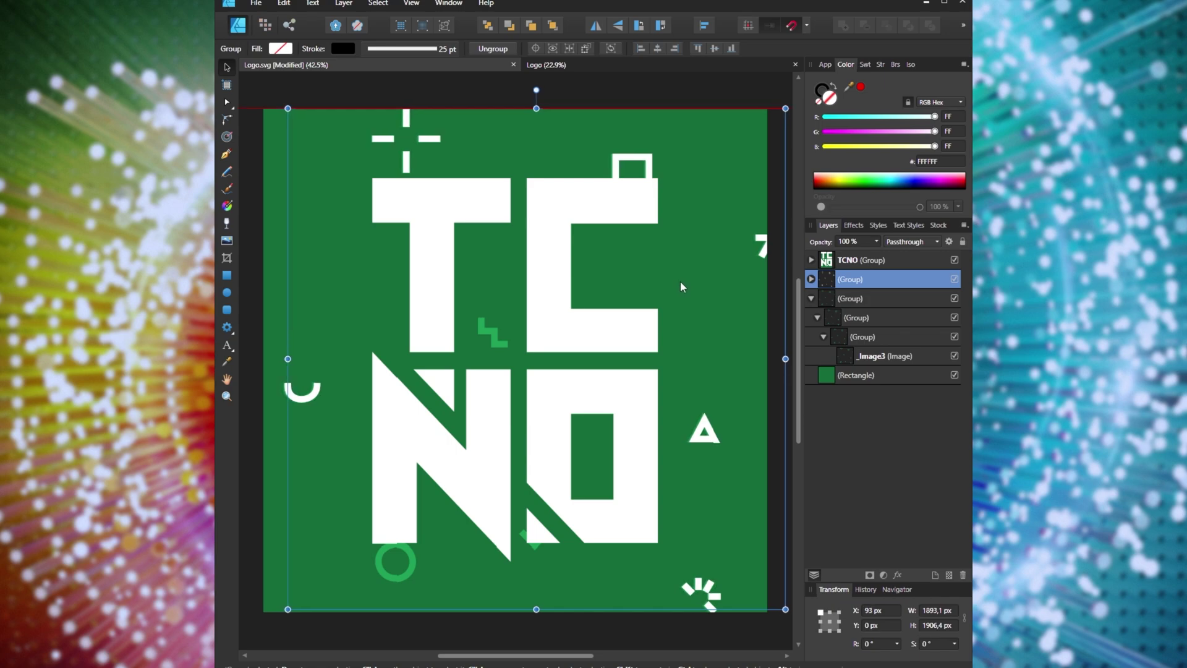
drag(681, 282, 681, 283)
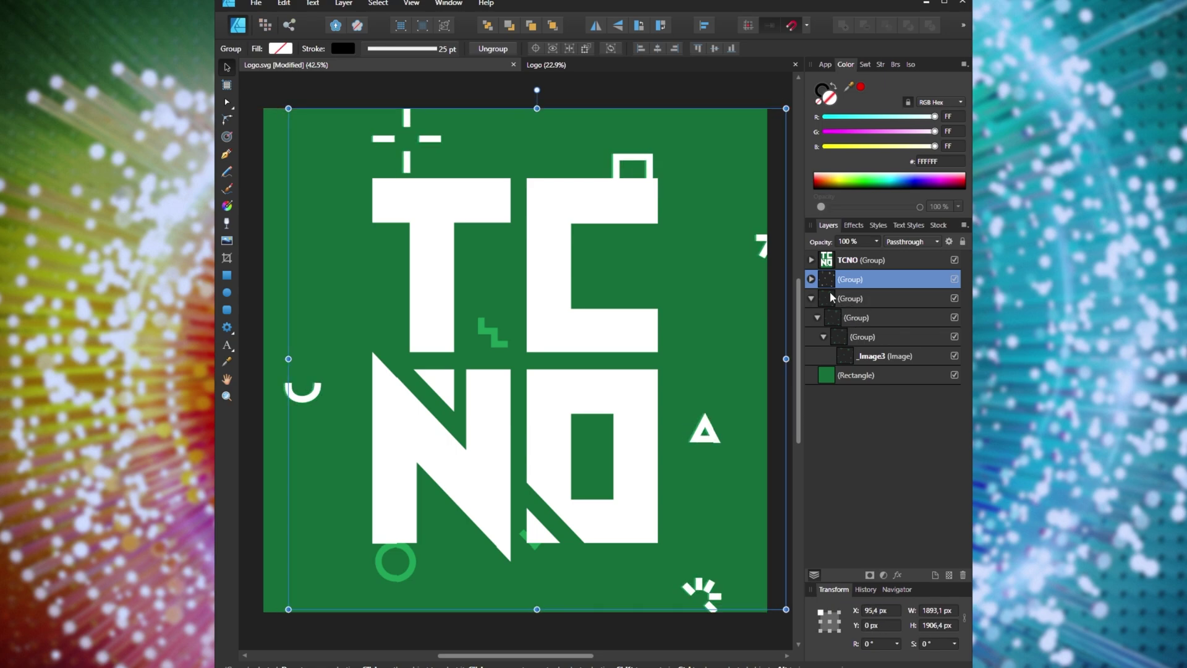
click(830, 298)
key(Delete)
Move all the vector pattern shapes out of their group to the top level and delete the empty group
click(811, 279)
click(864, 301)
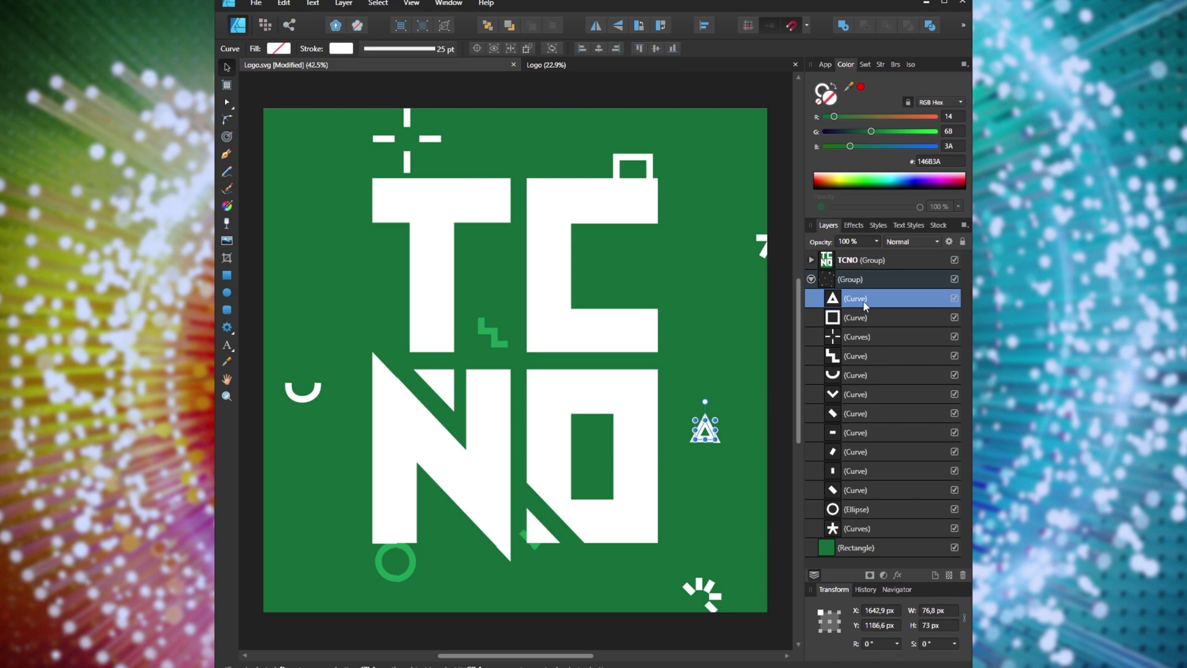
shift+click(857, 528)
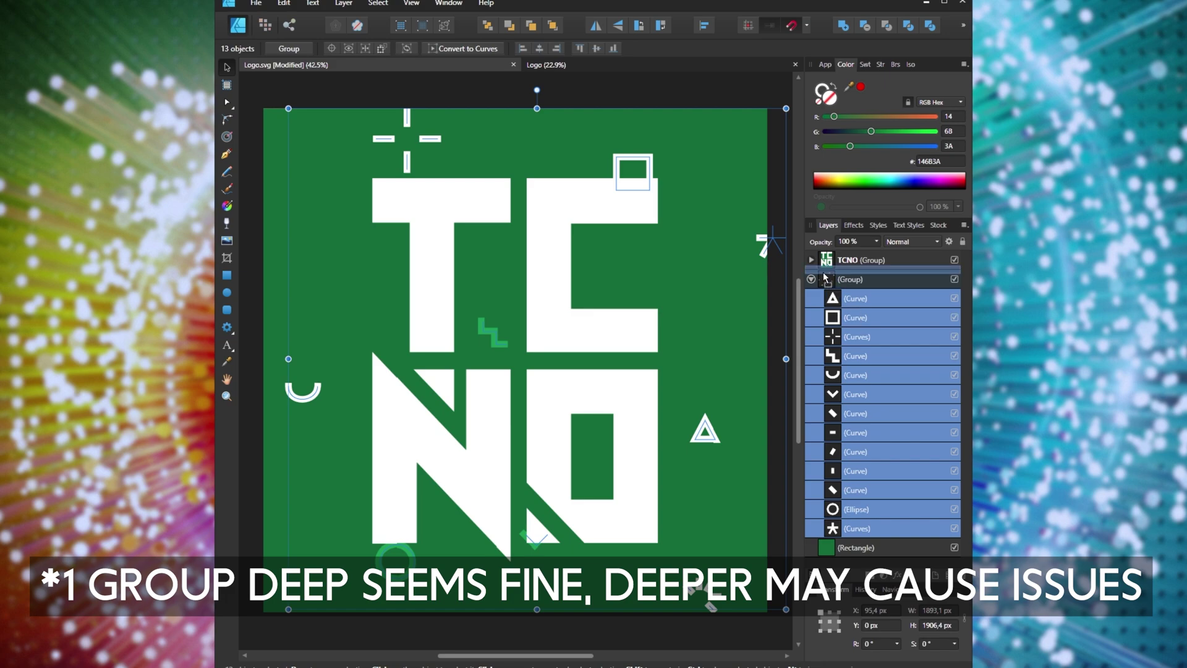
key(ctrl+shift+g)
click(836, 528)
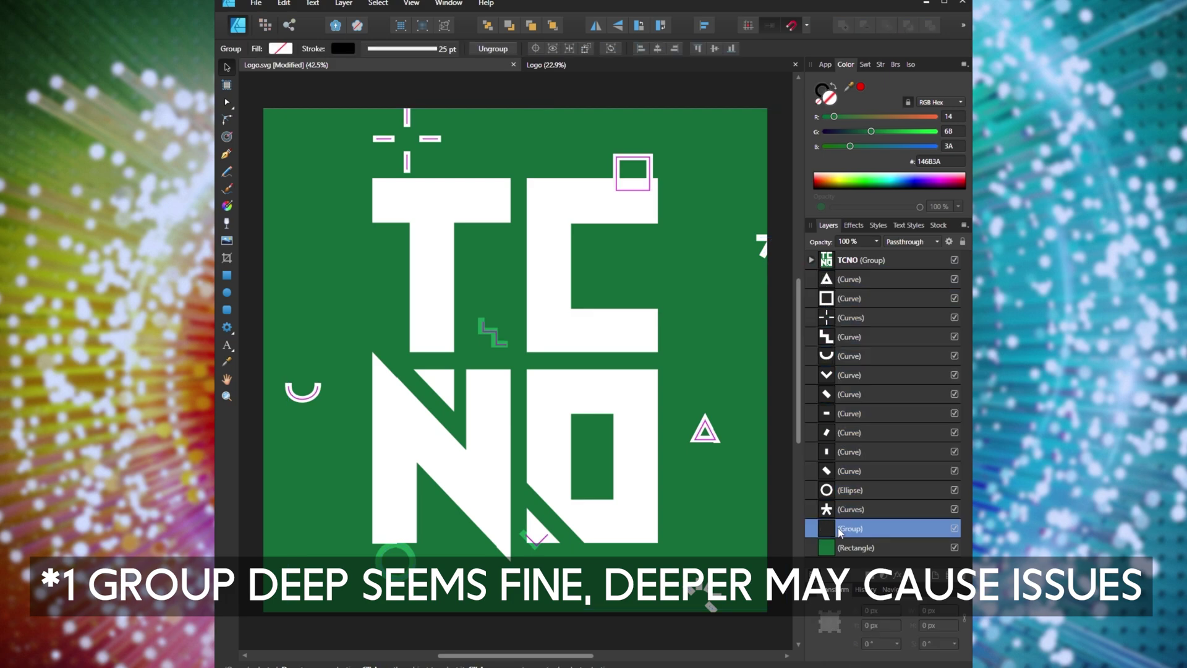
Copy the T, C, N and O letter curves from the original Logo document into the TCNO group above _Image4
click(811, 260)
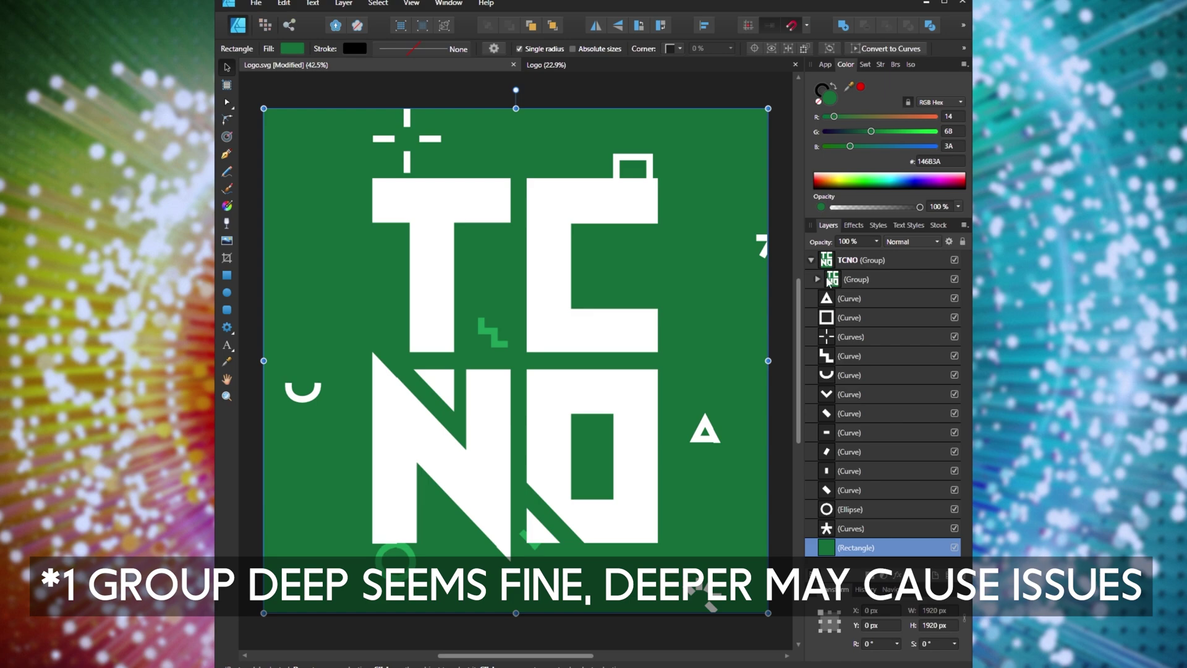
click(829, 283)
click(834, 298)
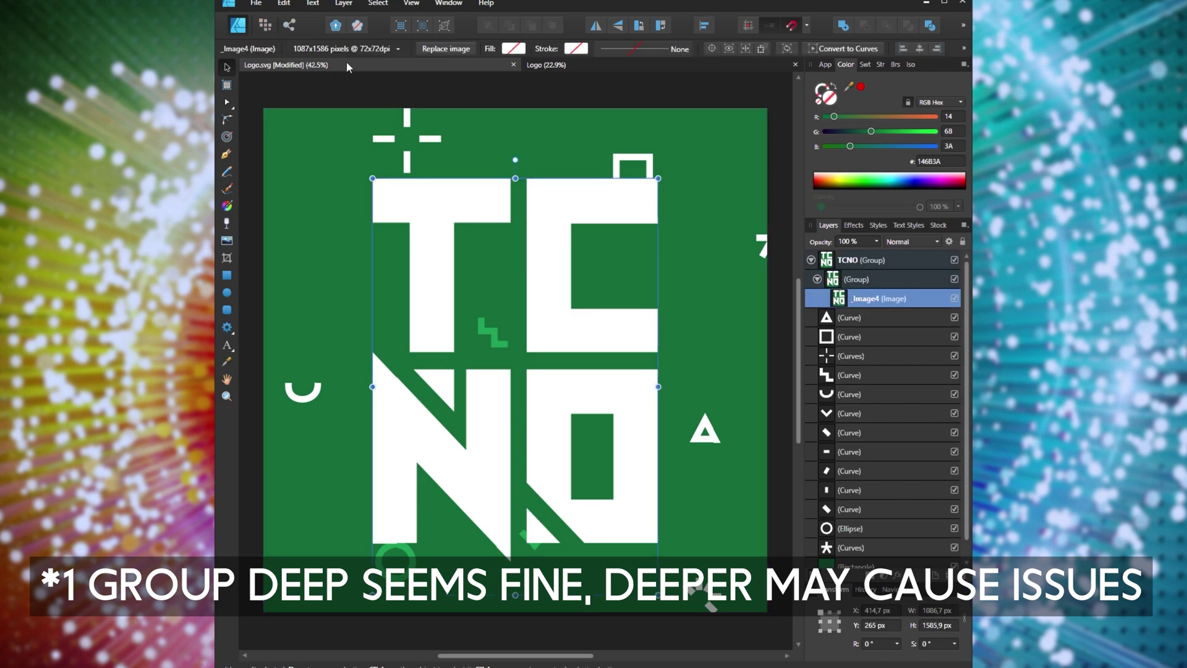
click(554, 70)
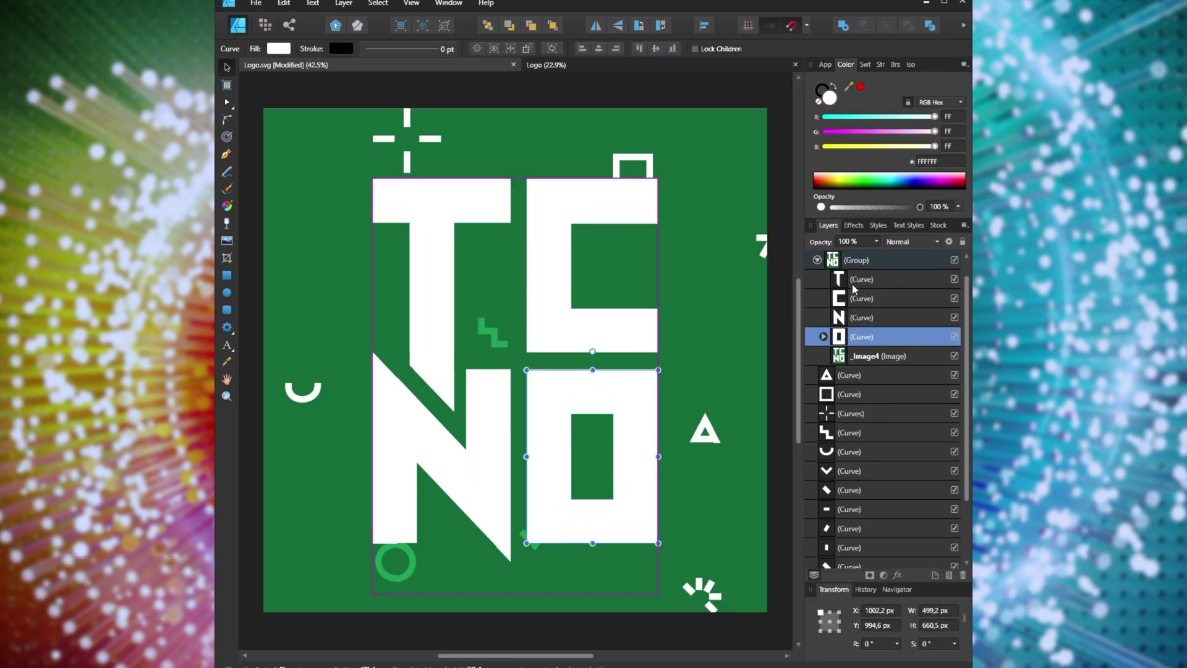
Move the four letter curves out to the top of the layer stack and delete the TCNO group with its raster image
shift+click(848, 282)
drag(838, 278, 832, 253)
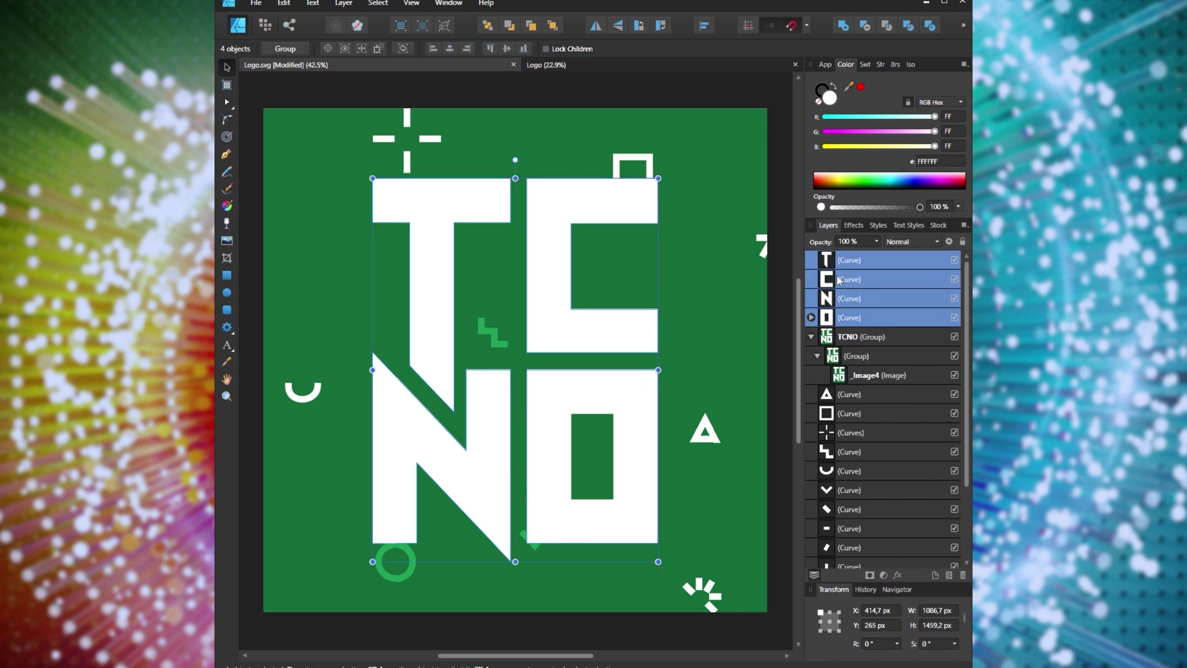
click(830, 337)
key(Delete)
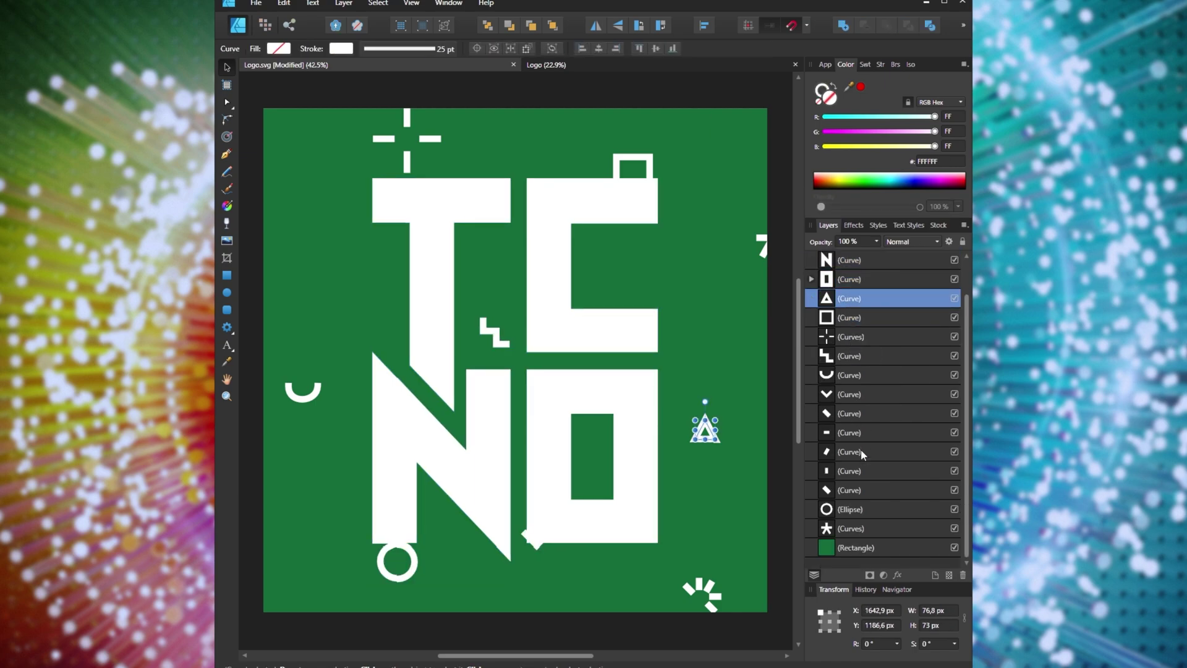
Set the opacity of all the small pattern shapes to 50 %, leaving out the T, C, N, O letters and the green background
click(854, 356)
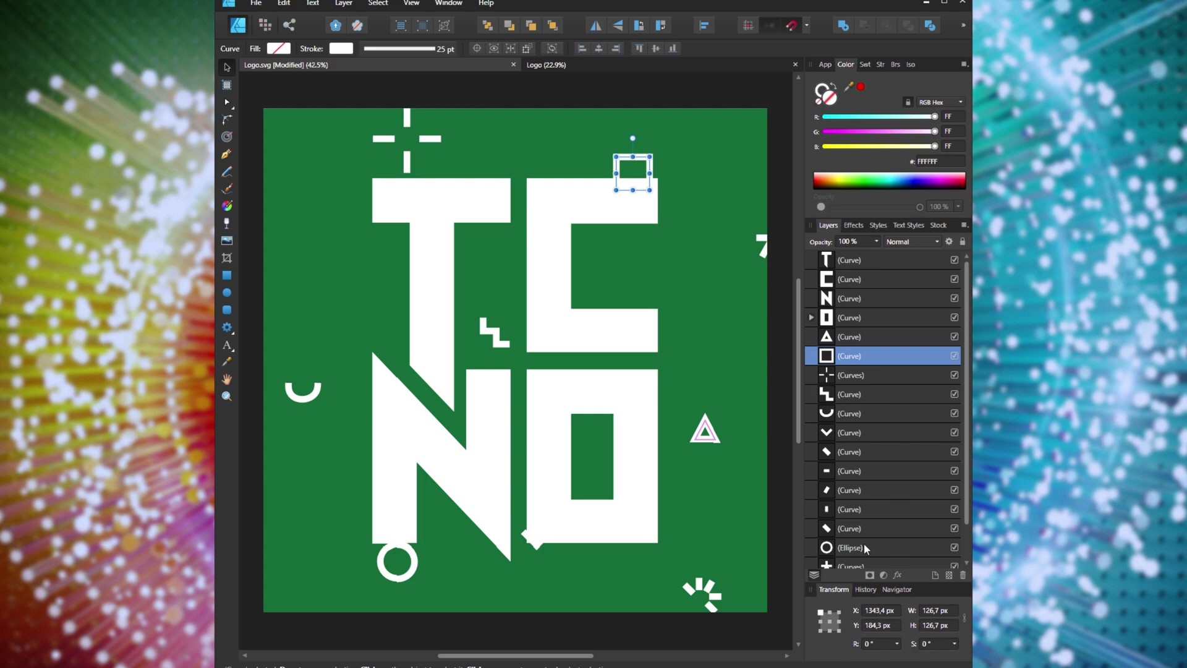
shift+click(856, 529)
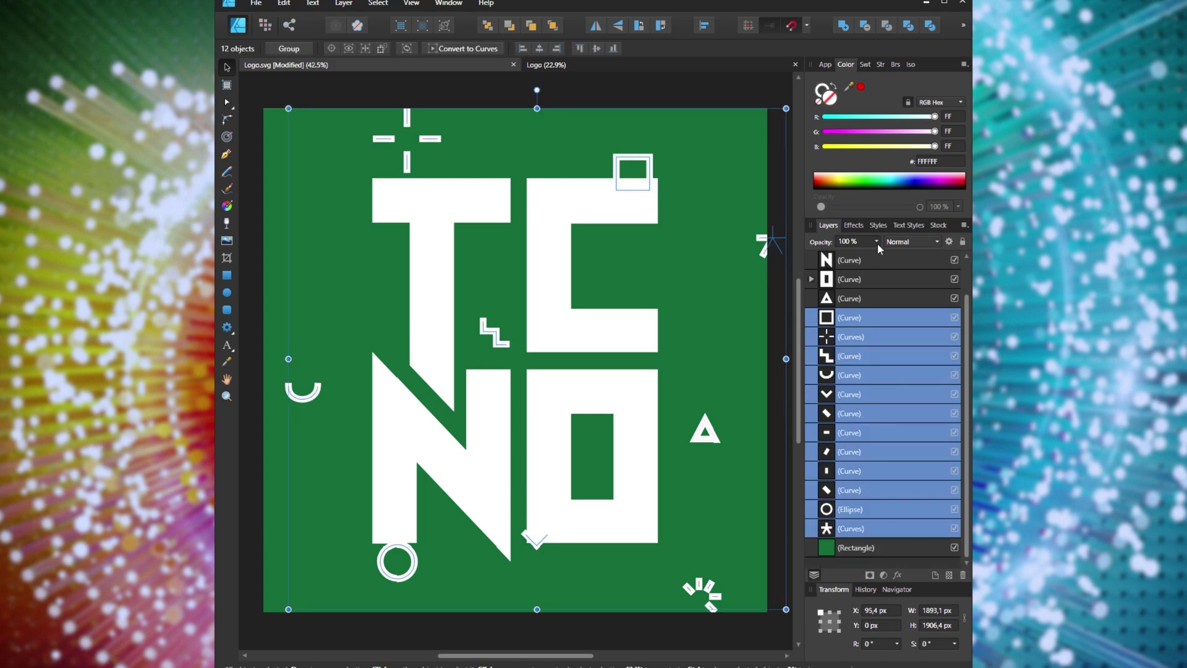
click(873, 520)
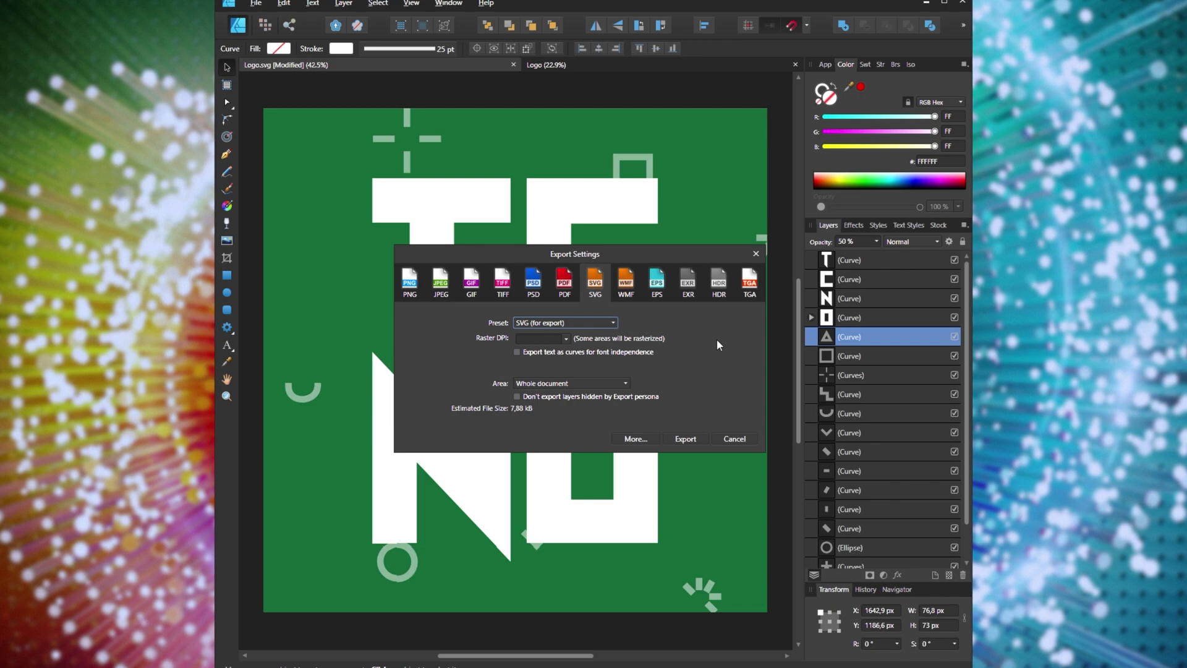
Dismiss the export settings and merge the letter O with its nested inner shape into a single Curves object
click(756, 253)
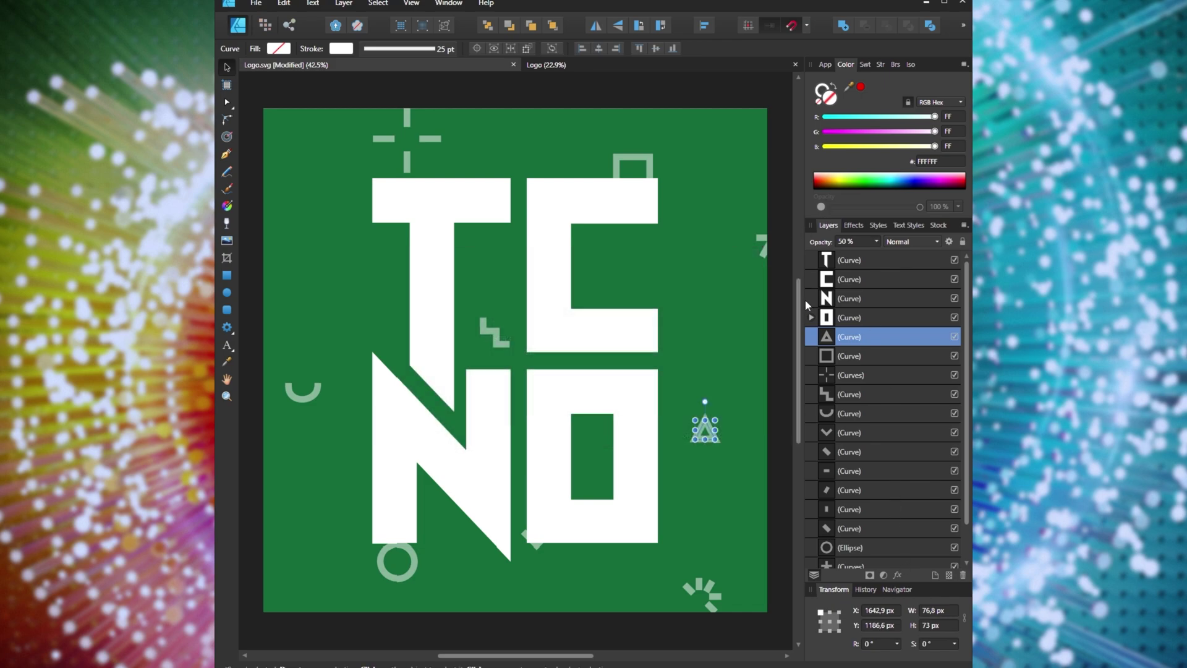
click(822, 317)
click(811, 317)
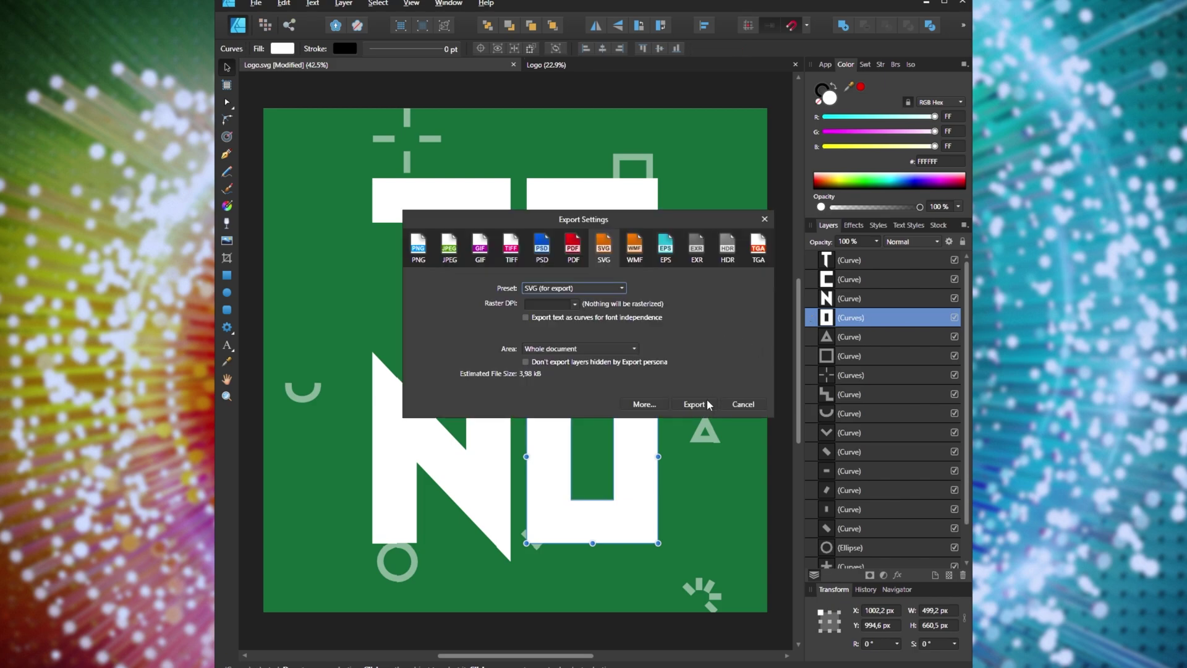
Export the whole document with the SVG (for export) preset, overwriting Logo.svg in the svg folder
click(707, 403)
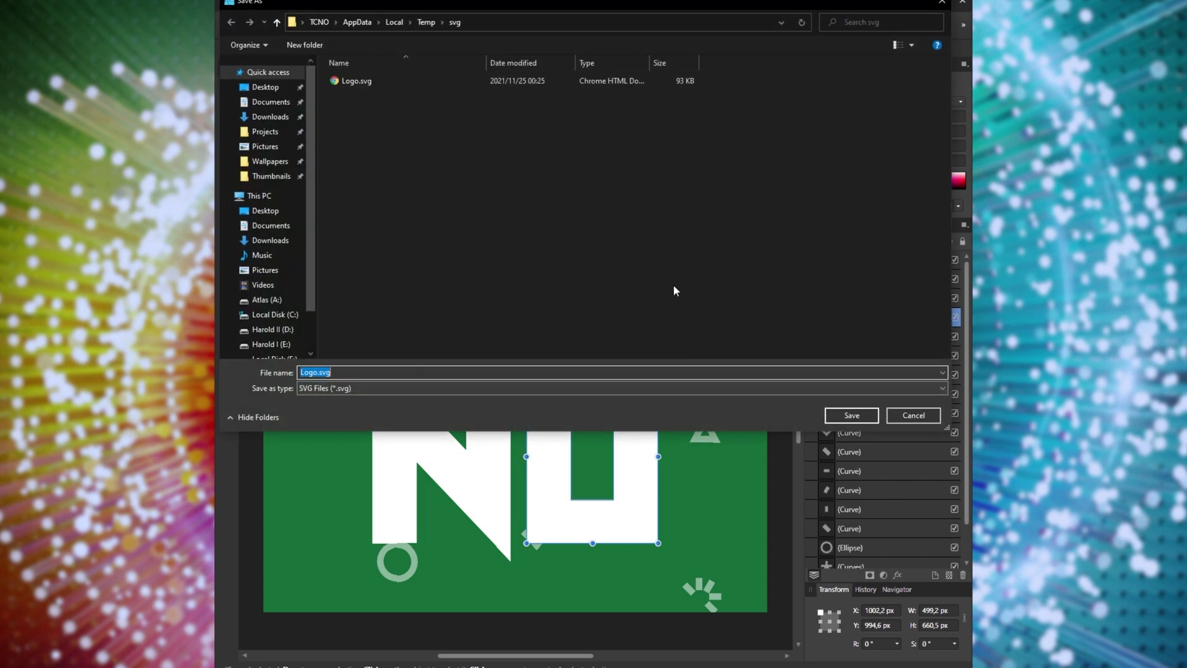
key(Return)
click(650, 387)
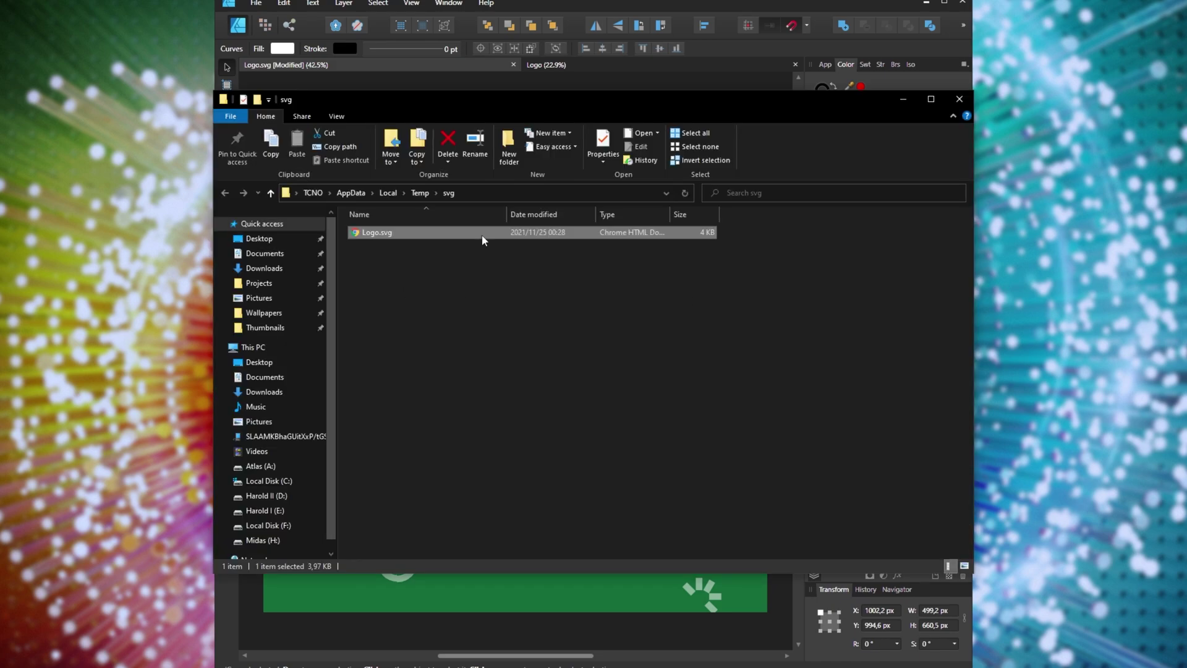
Preview the exported Logo.svg in the Chrome browser and close it again
double_click(484, 241)
double_click(565, 185)
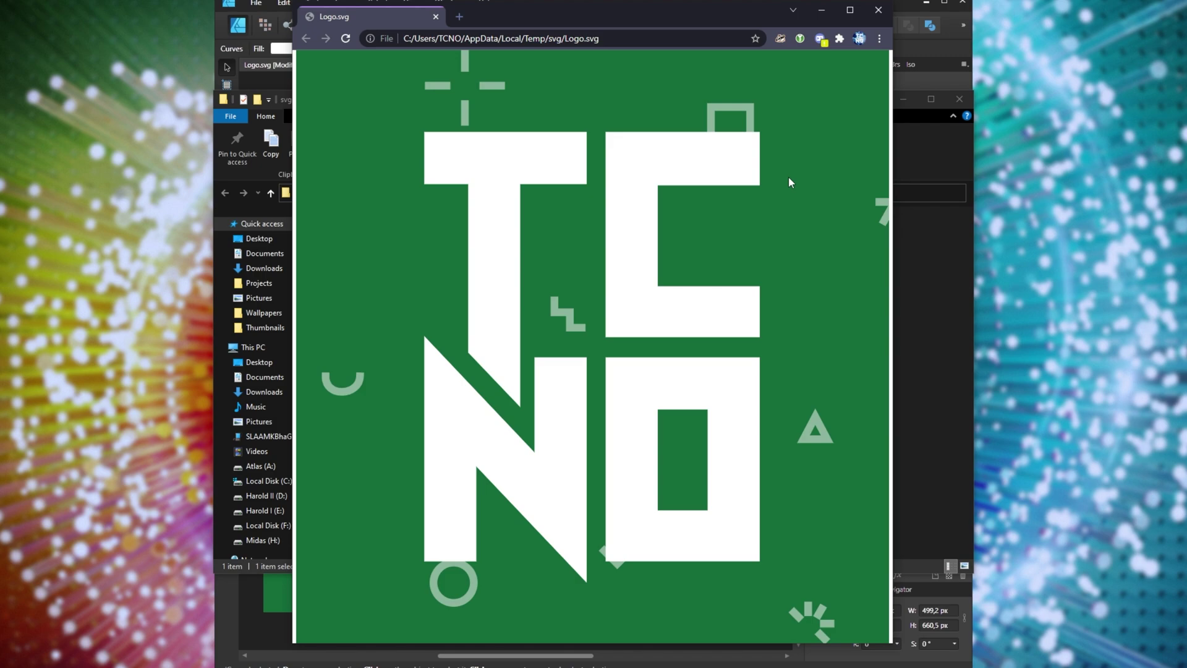
click(877, 11)
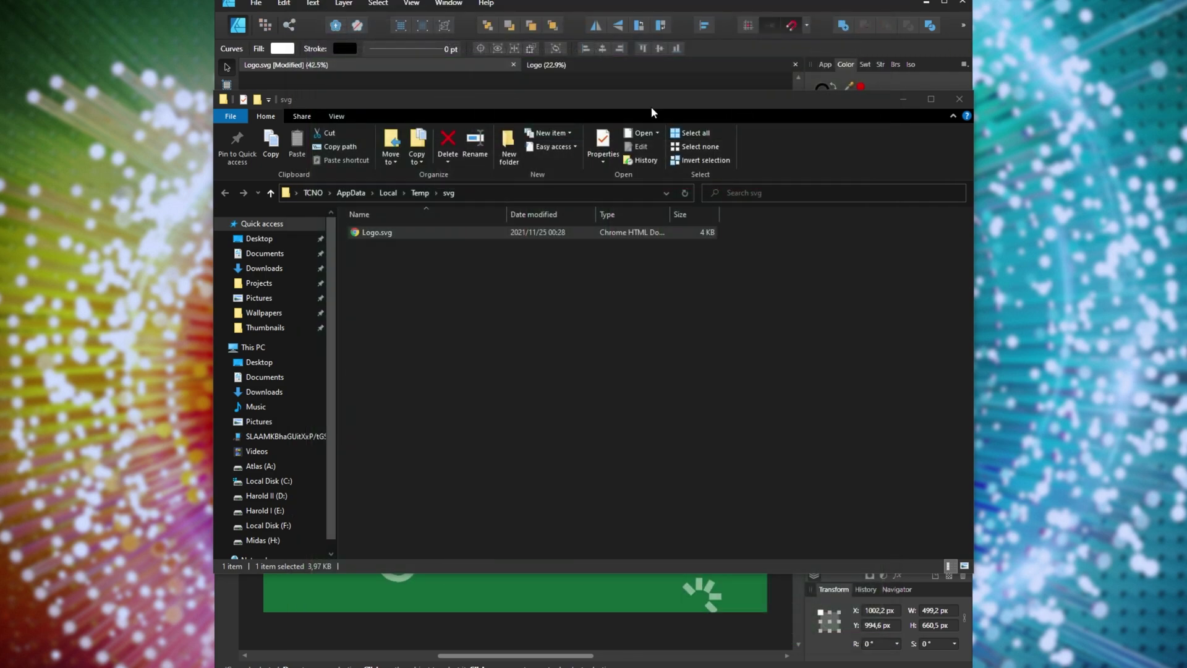
Switch to Adobe Illustrator and open Logo.svg from the svg folder there
click(648, 109)
drag(384, 99, 1024, 104)
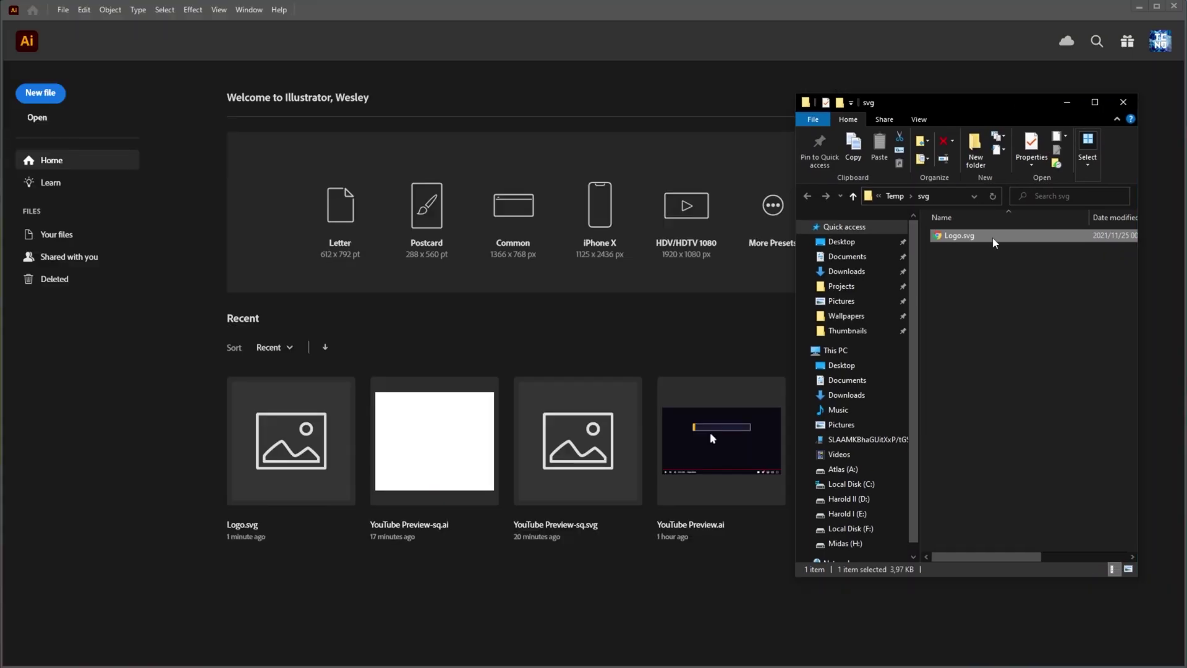
drag(958, 236, 508, 366)
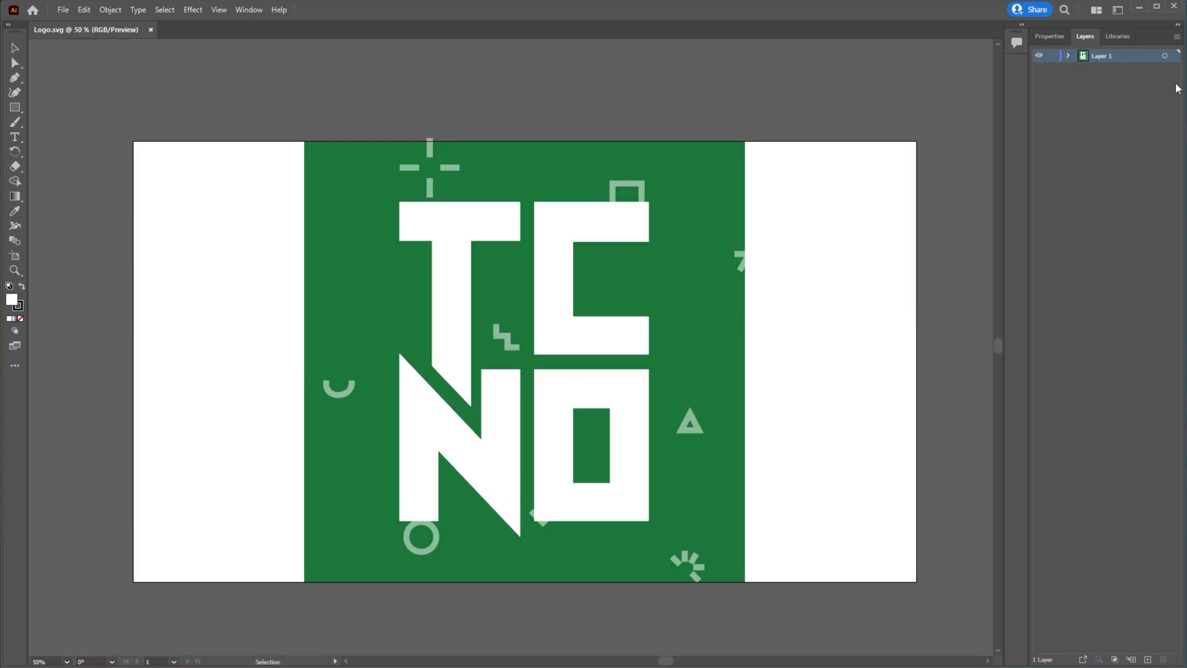
Release the groups inside Layer 1 to separate layers with Release to Layers (Sequence)
click(1067, 56)
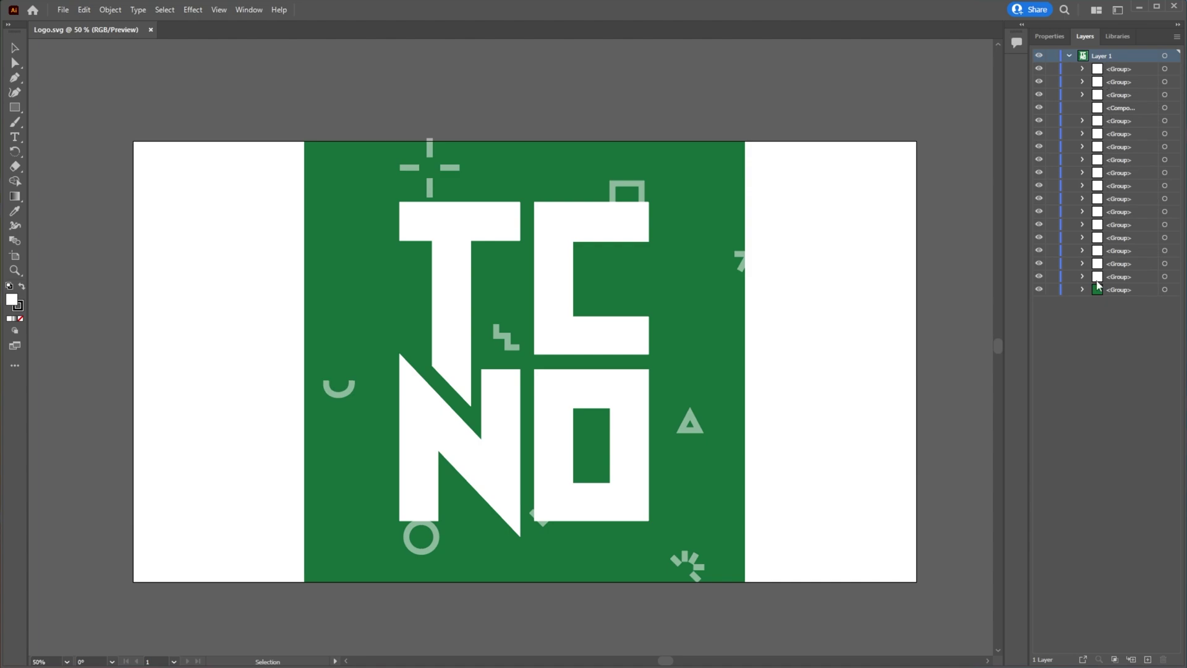
click(1176, 38)
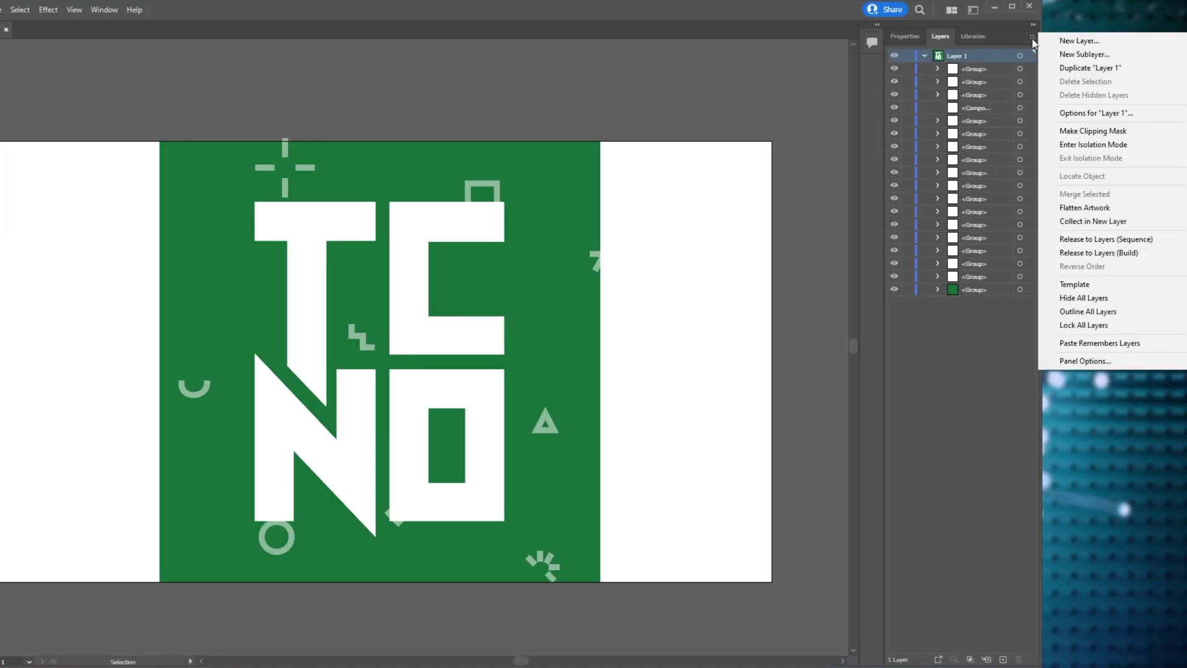
click(1133, 243)
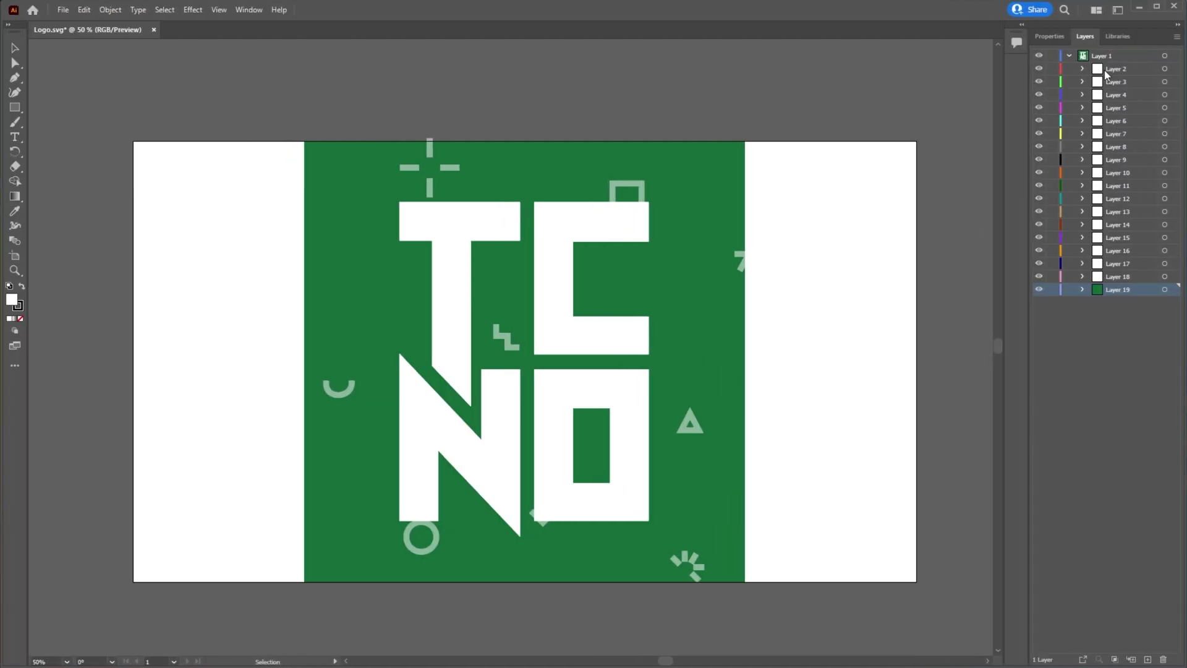
Move Layer 2 through Layer 19 out of Layer 1 to the top level of the layer stack
click(1107, 74)
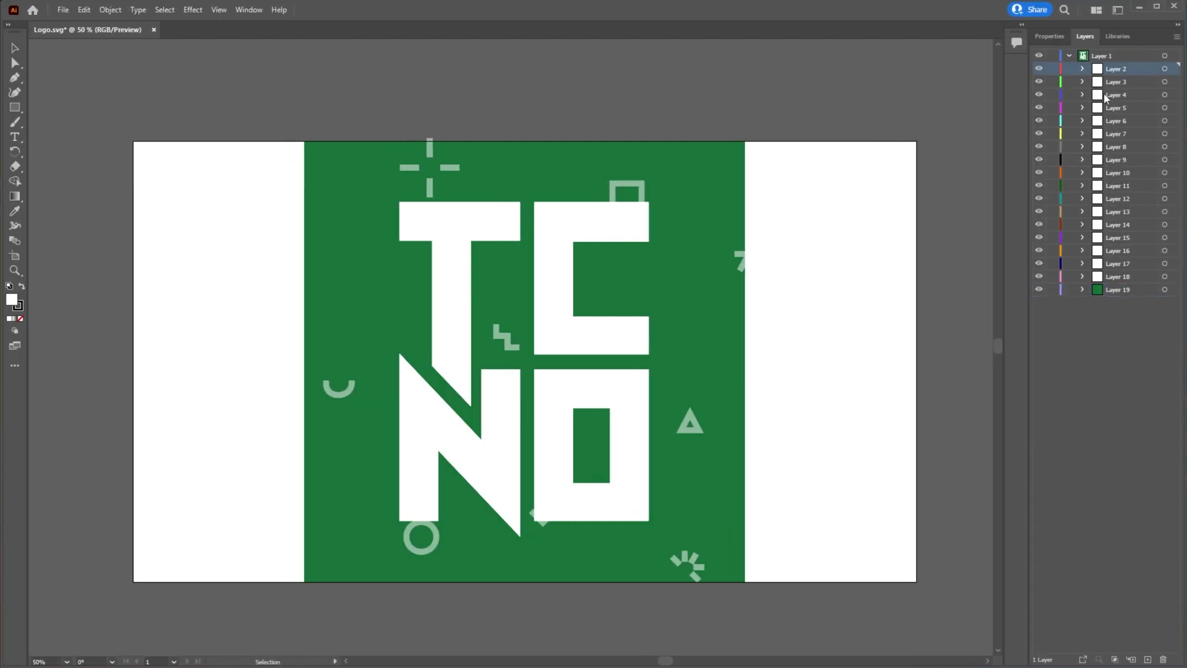
shift+click(1111, 292)
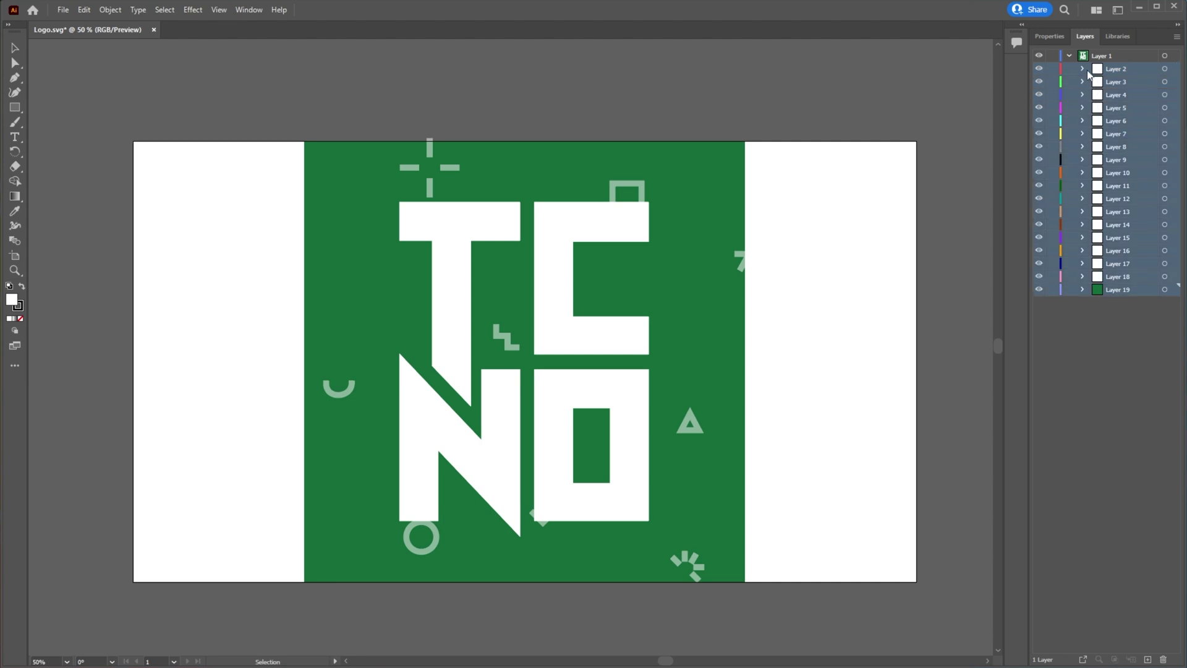
drag(1104, 73, 1052, 52)
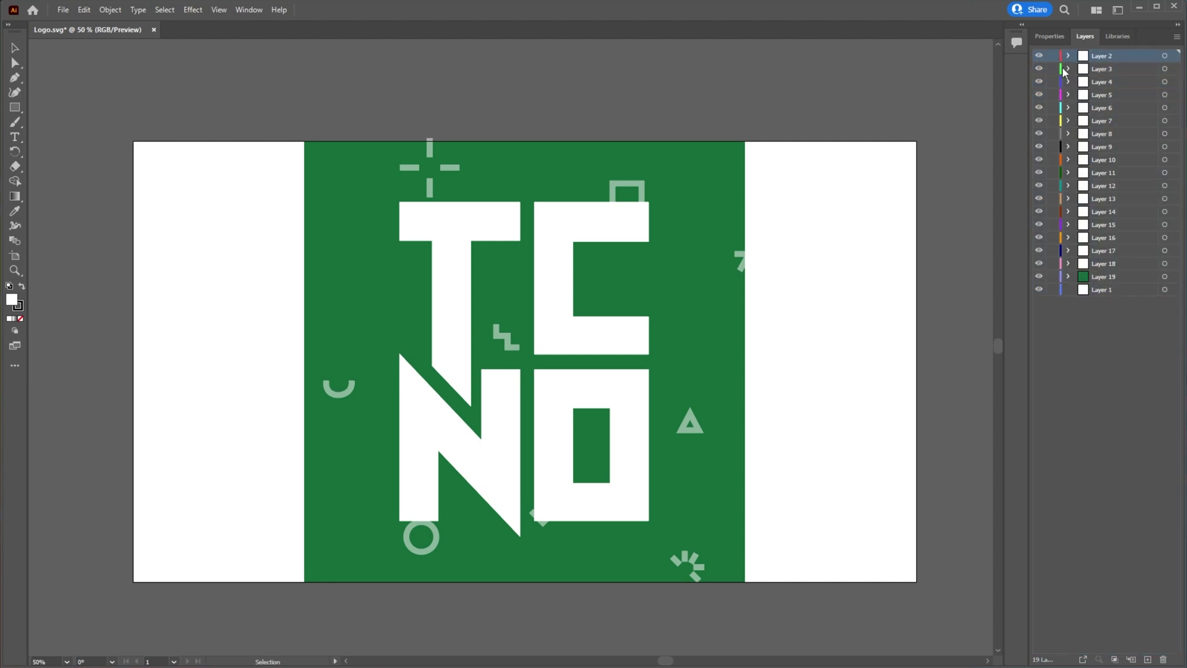
Delete the empty Layer 1
click(1108, 292)
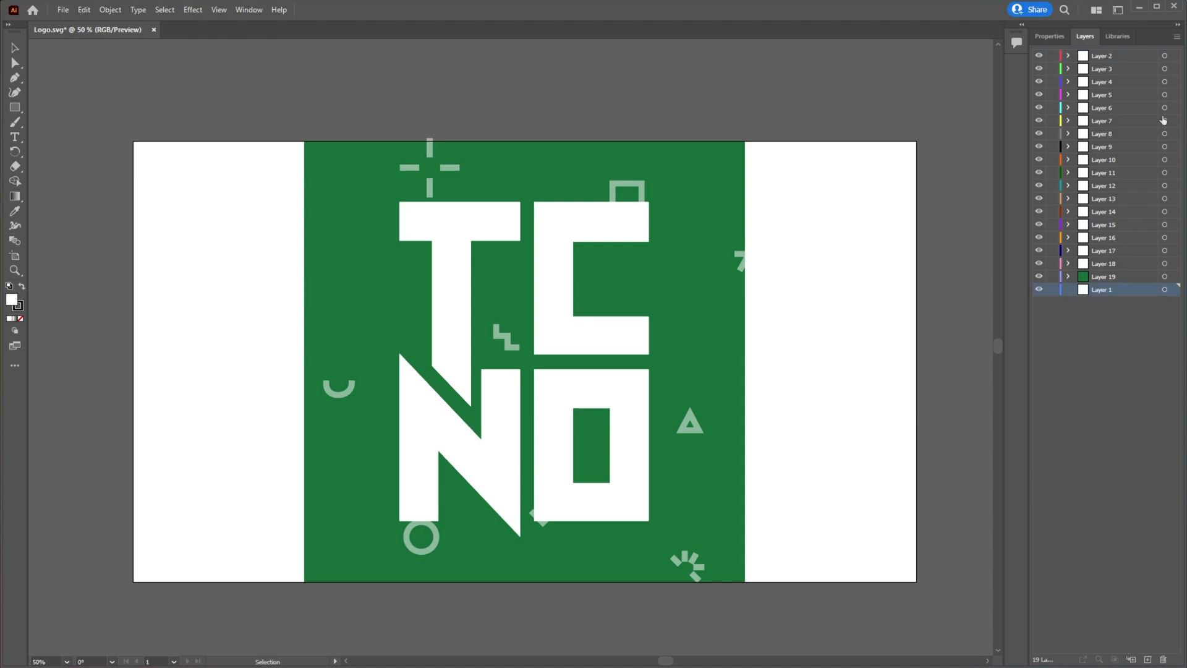
click(1176, 37)
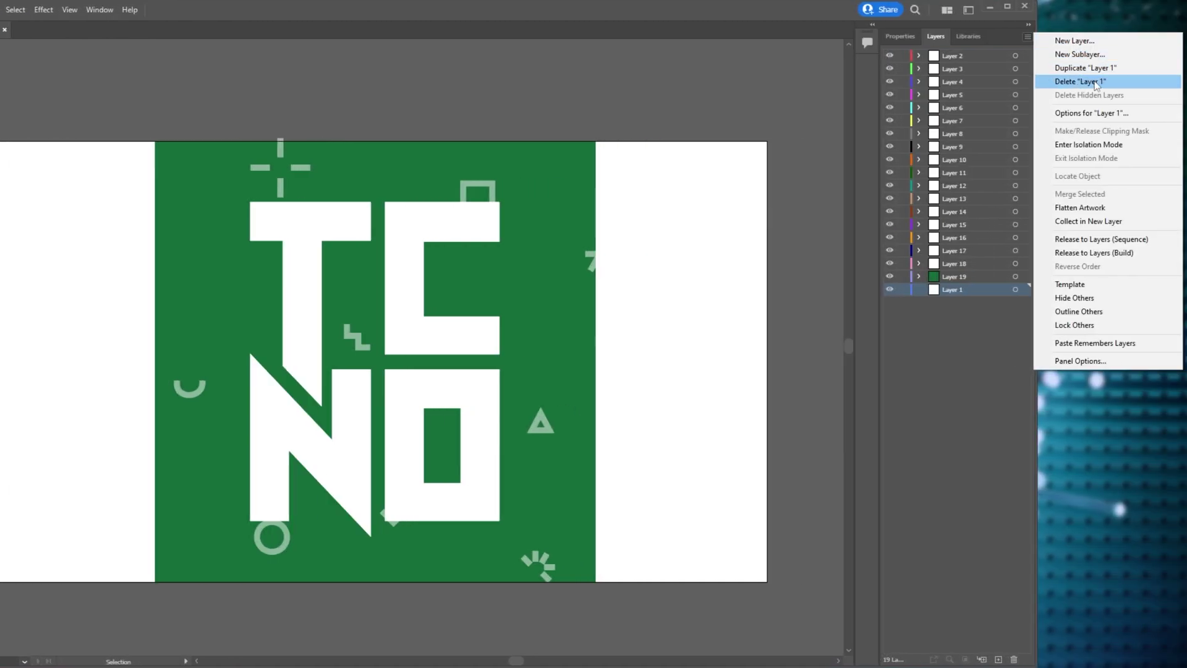
click(1096, 85)
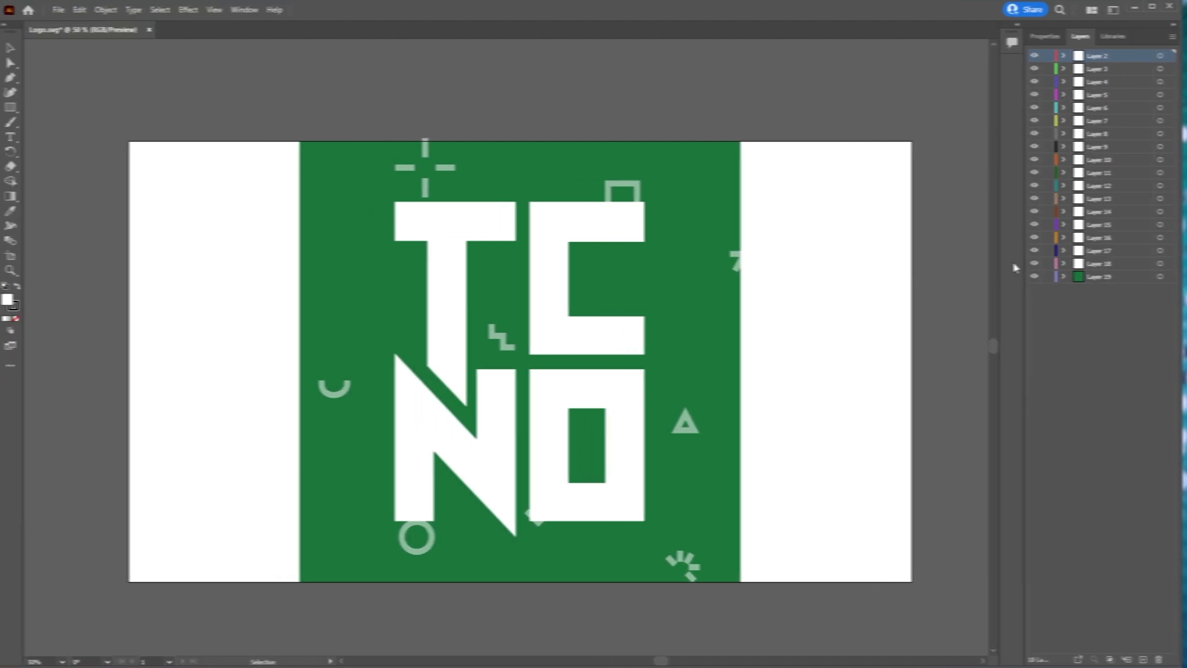
Check which shapes Layer 3 and Layer 4 hold by hiding and showing each layer
click(1116, 69)
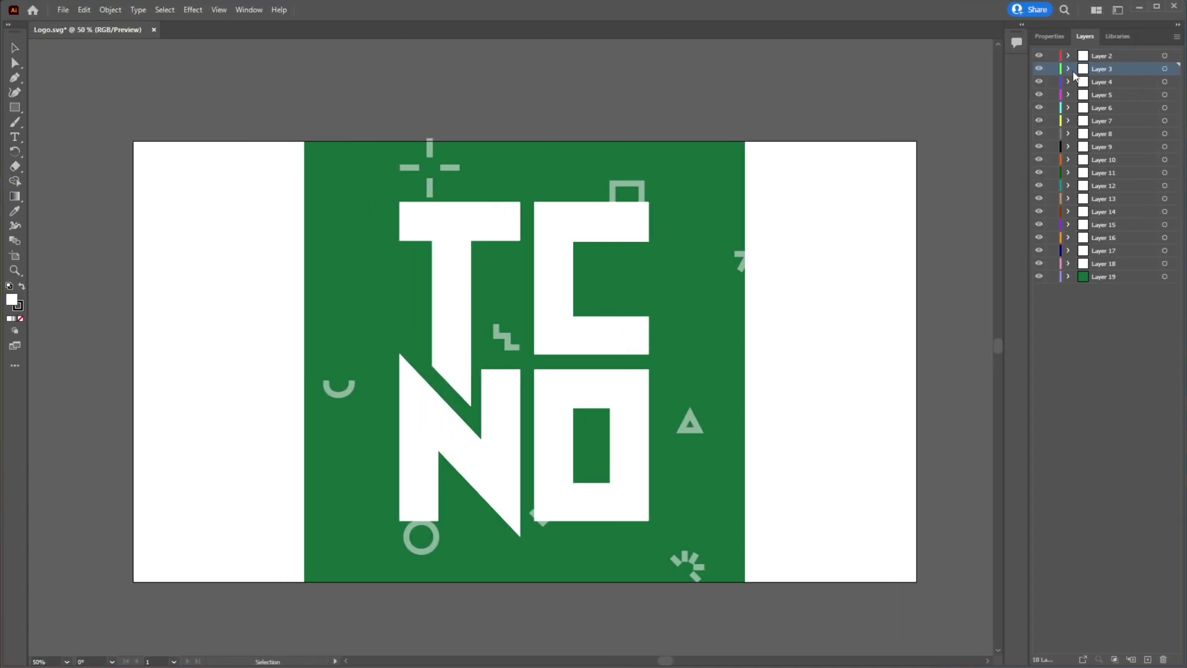
click(1038, 68)
click(1039, 69)
click(1039, 82)
click(1039, 83)
Save the document as Logo.ai in Adobe Illustrator format, using the Illustrator 2020 version with PDF compatibility and compression
key(ctrl+shift+s)
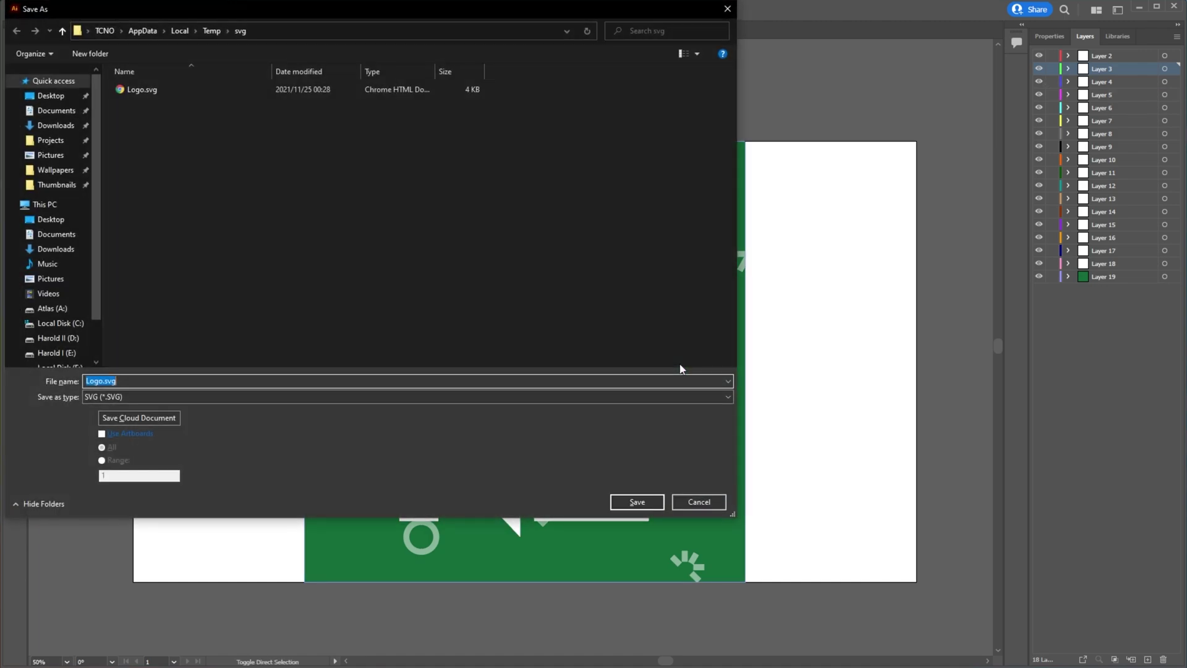
click(524, 470)
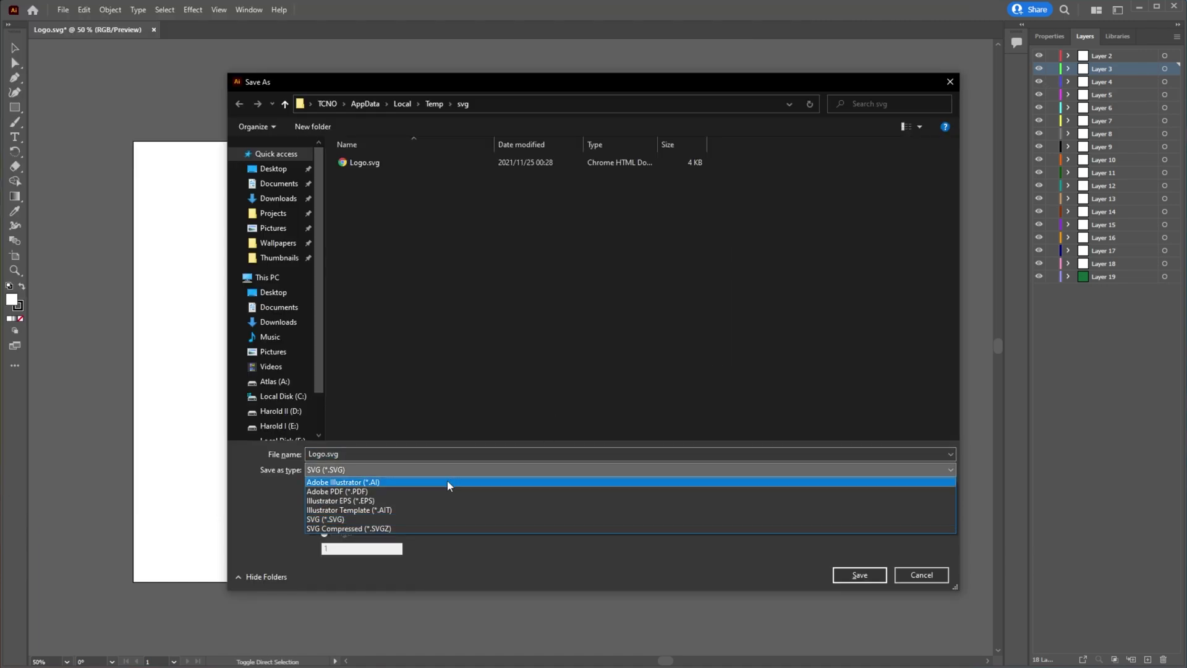
click(447, 480)
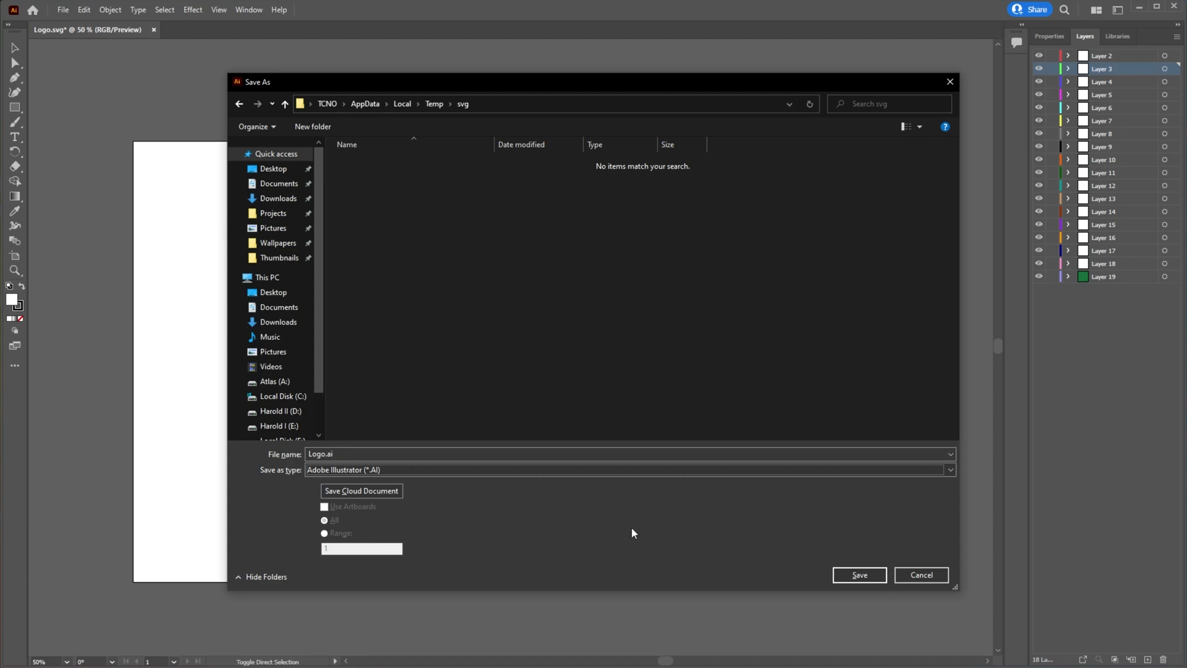
click(841, 574)
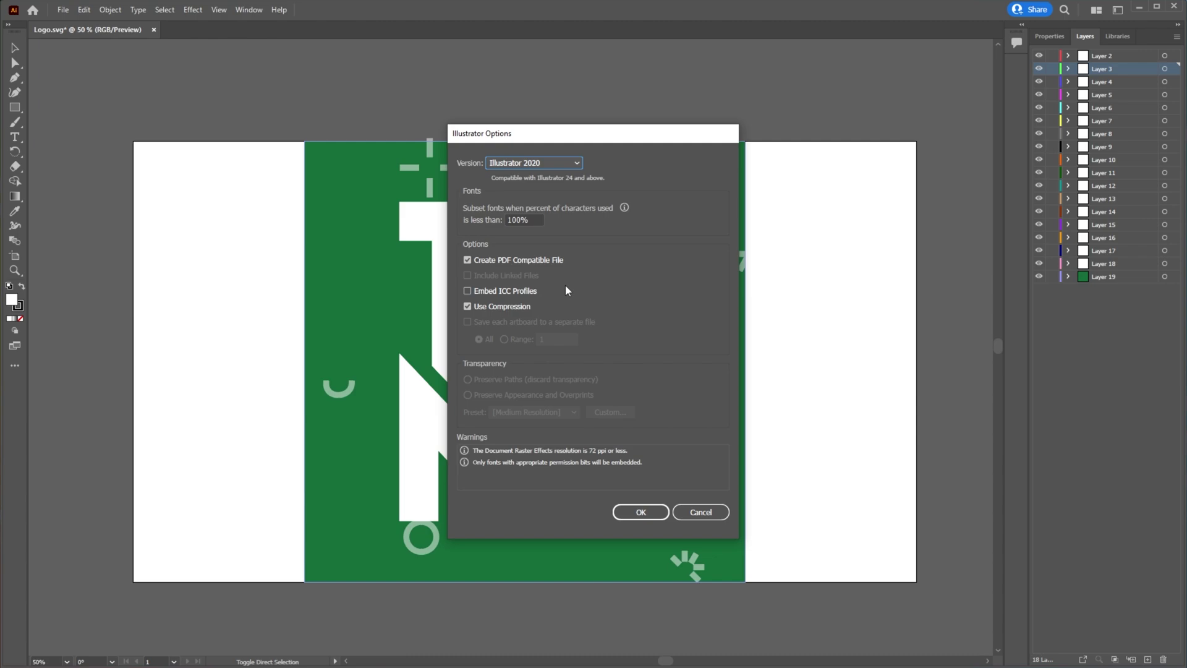
click(643, 511)
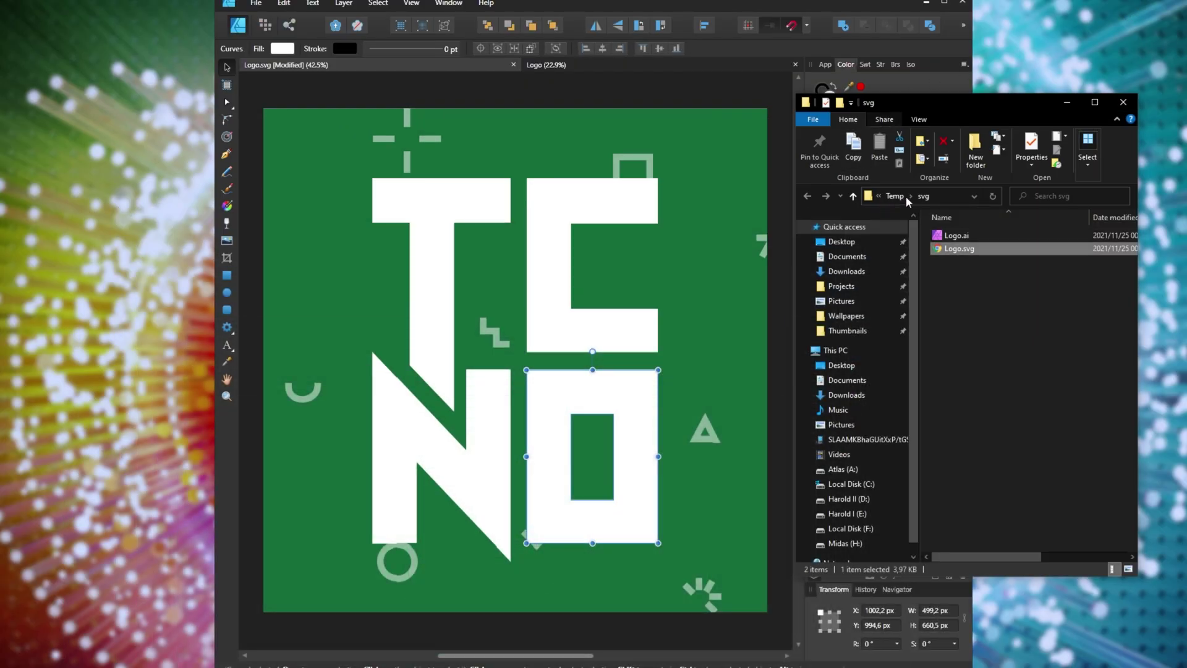
Inspect the svg folder's view options and file details, and select the saved Logo.ai
drag(958, 102, 451, 137)
drag(761, 254, 910, 250)
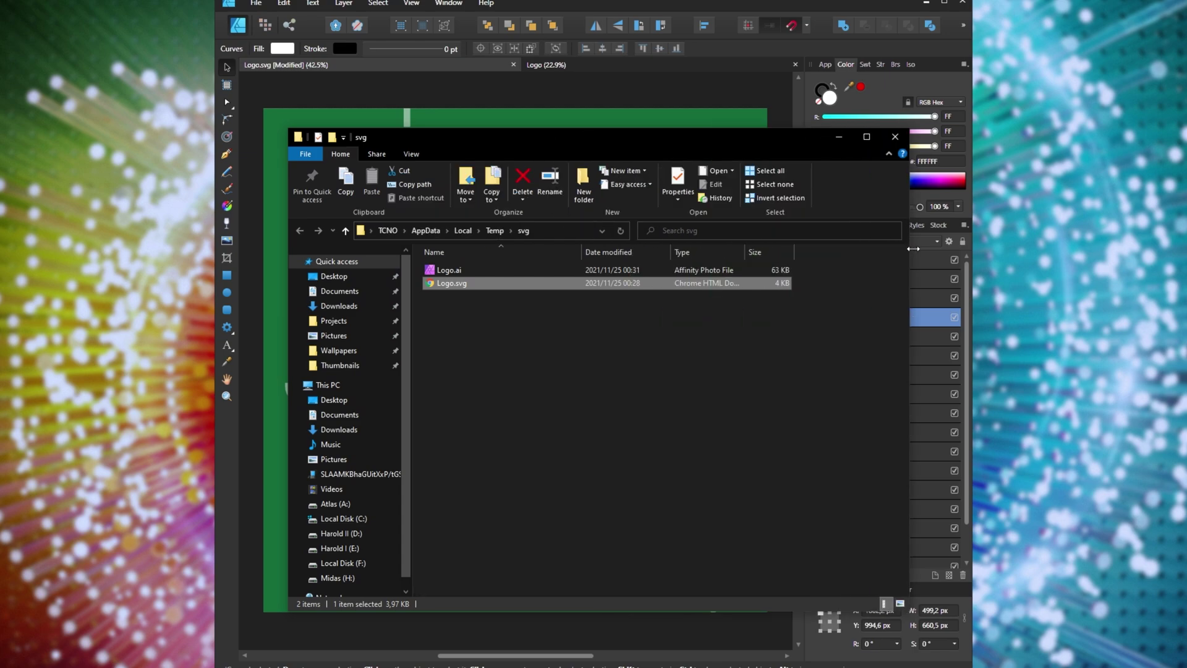
click(411, 154)
click(743, 350)
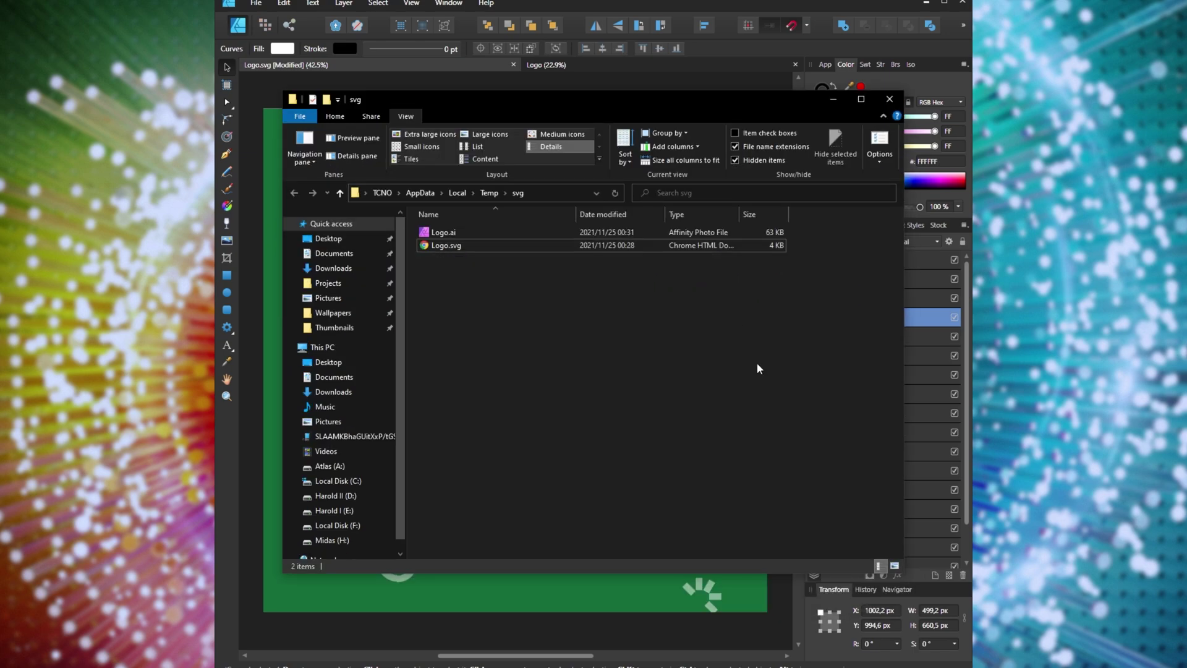
click(737, 233)
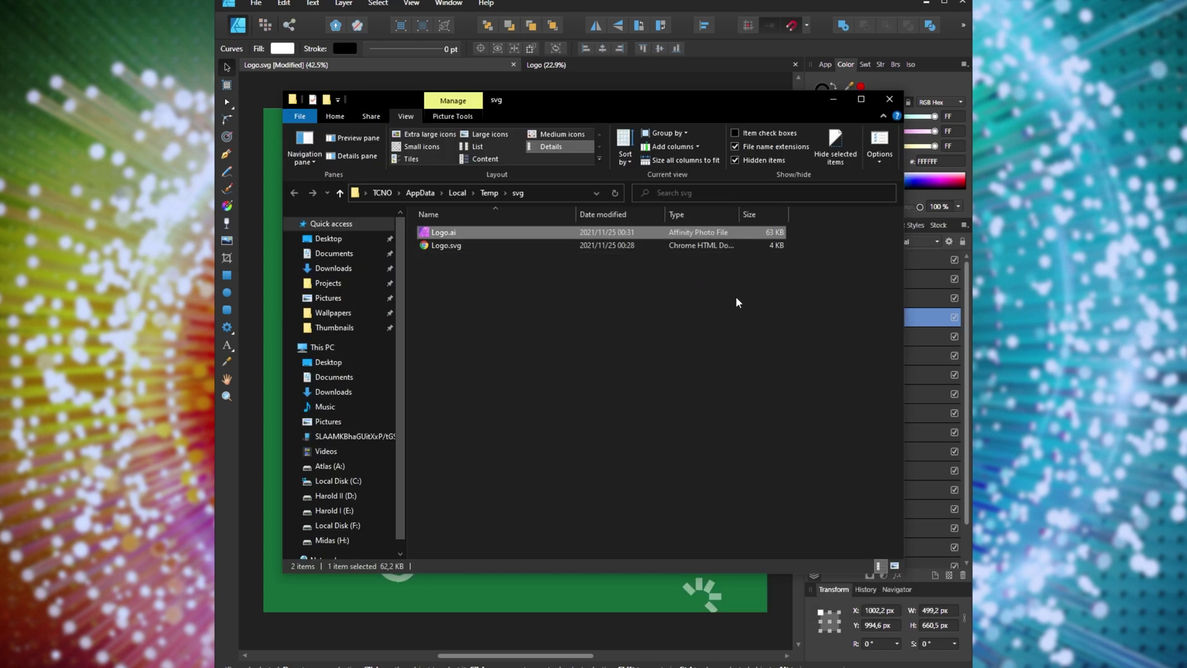
Close Adobe Audition and launch Adobe After Effects
double_click(741, 236)
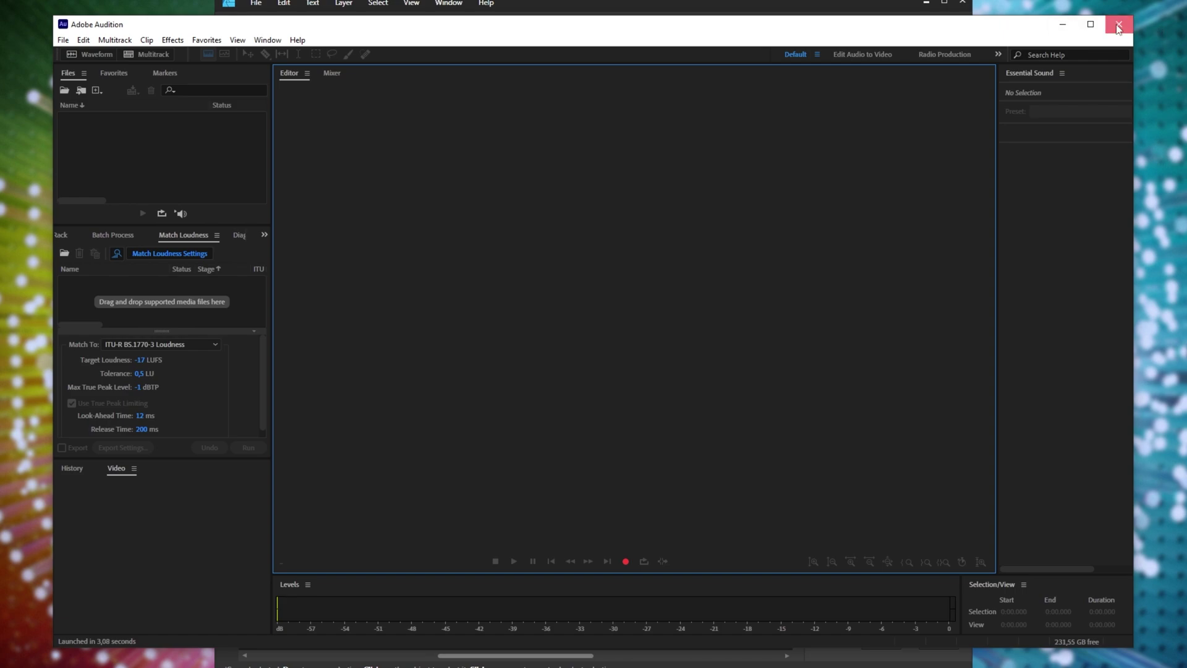
click(1118, 26)
key(super)
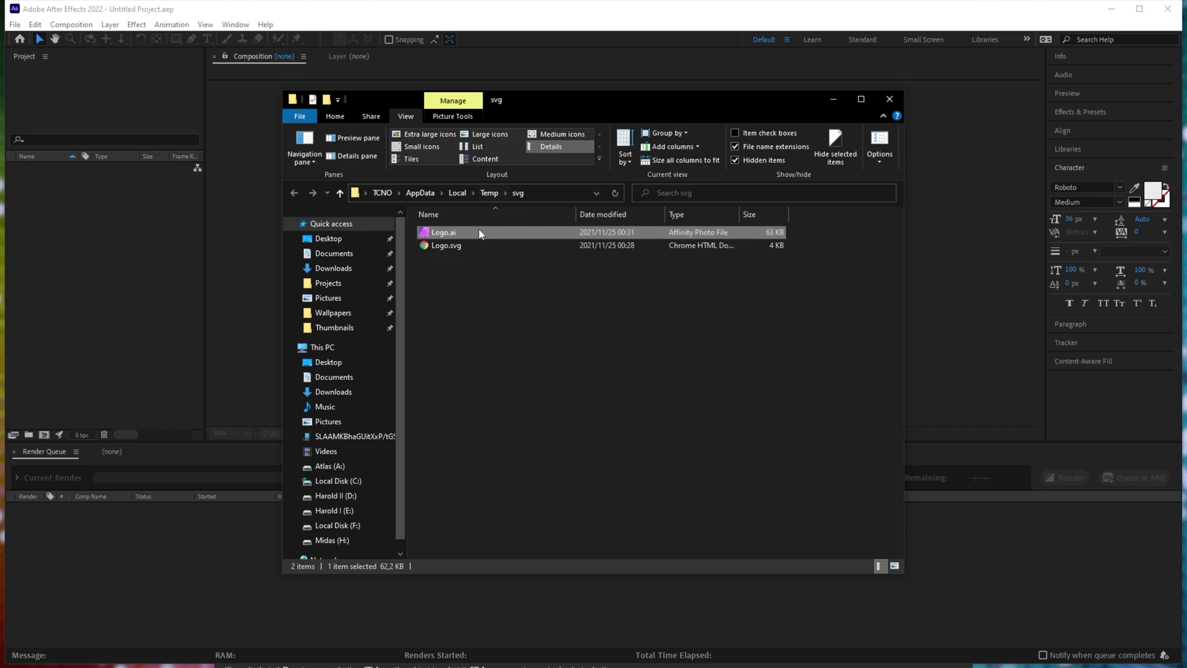
Import Logo.ai into the After Effects project as a Composition with footage dimensions set to Layer Size
drag(479, 232, 222, 273)
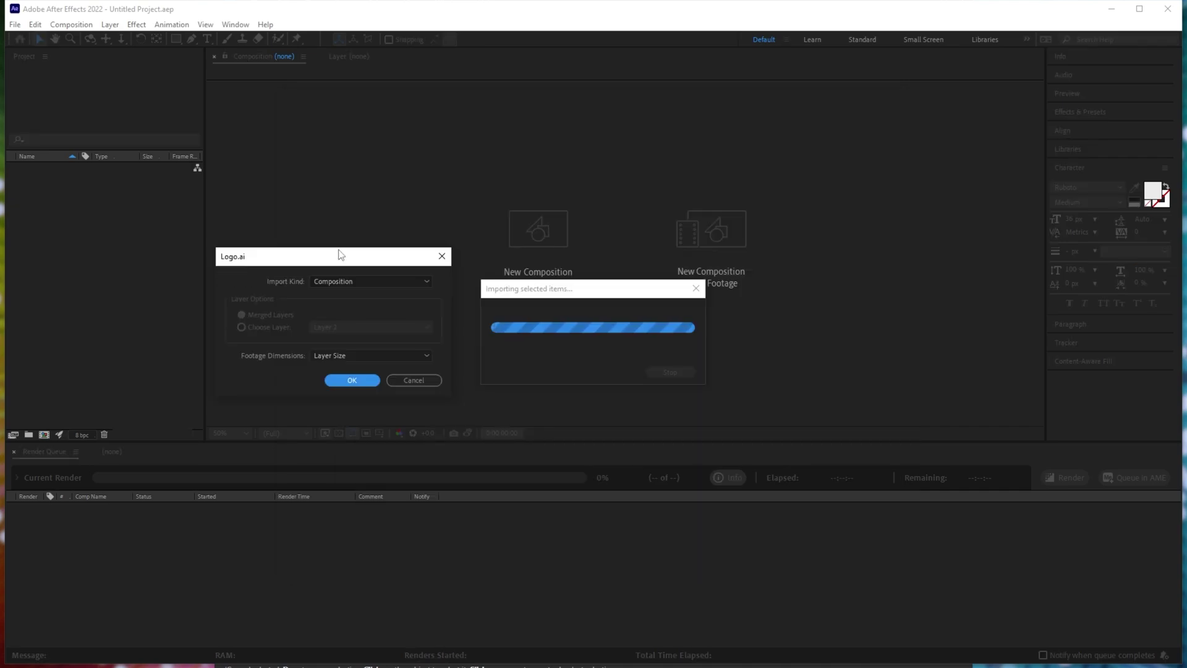
drag(340, 252, 597, 264)
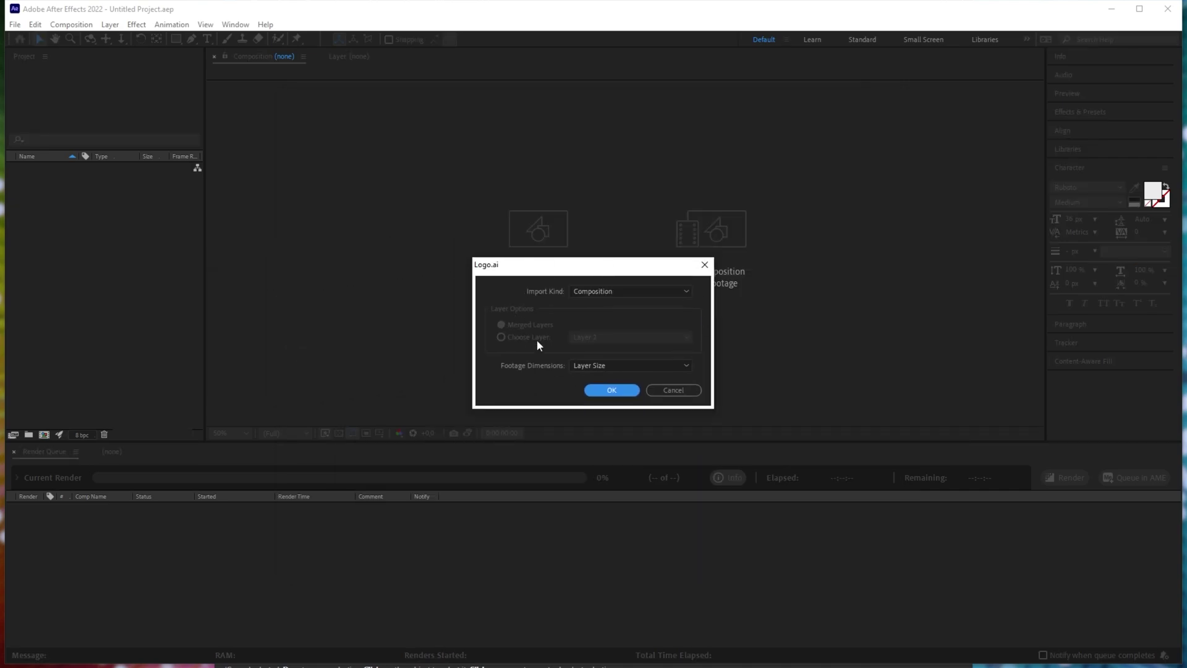
click(612, 292)
click(612, 292)
click(607, 367)
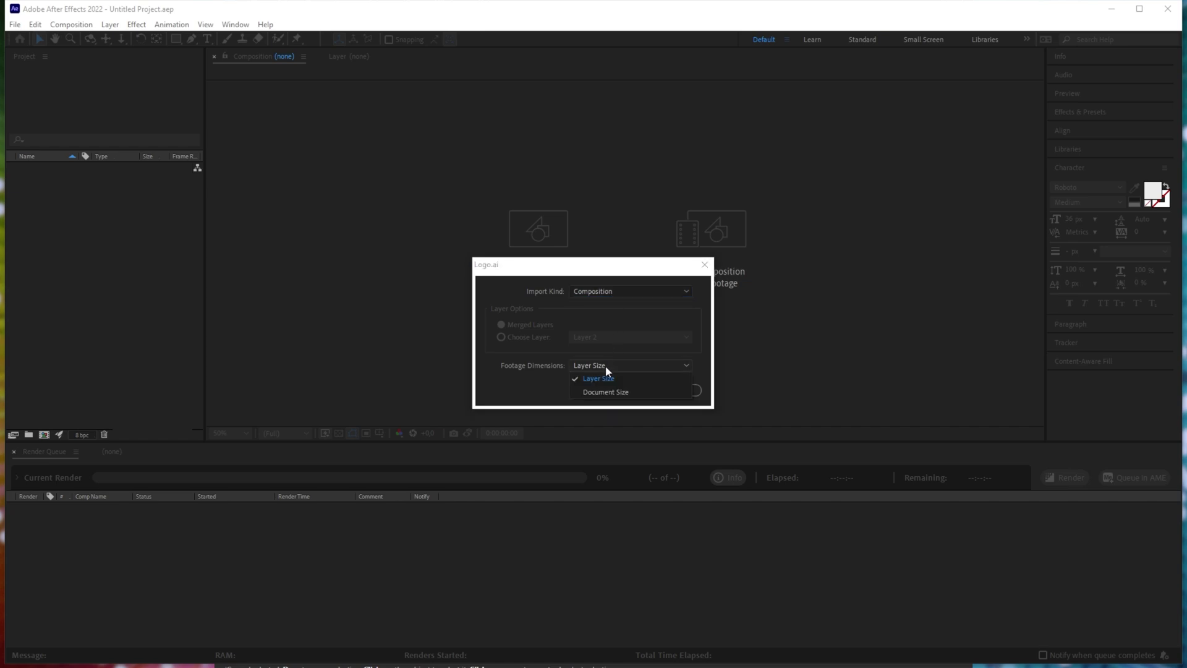
click(606, 366)
click(609, 390)
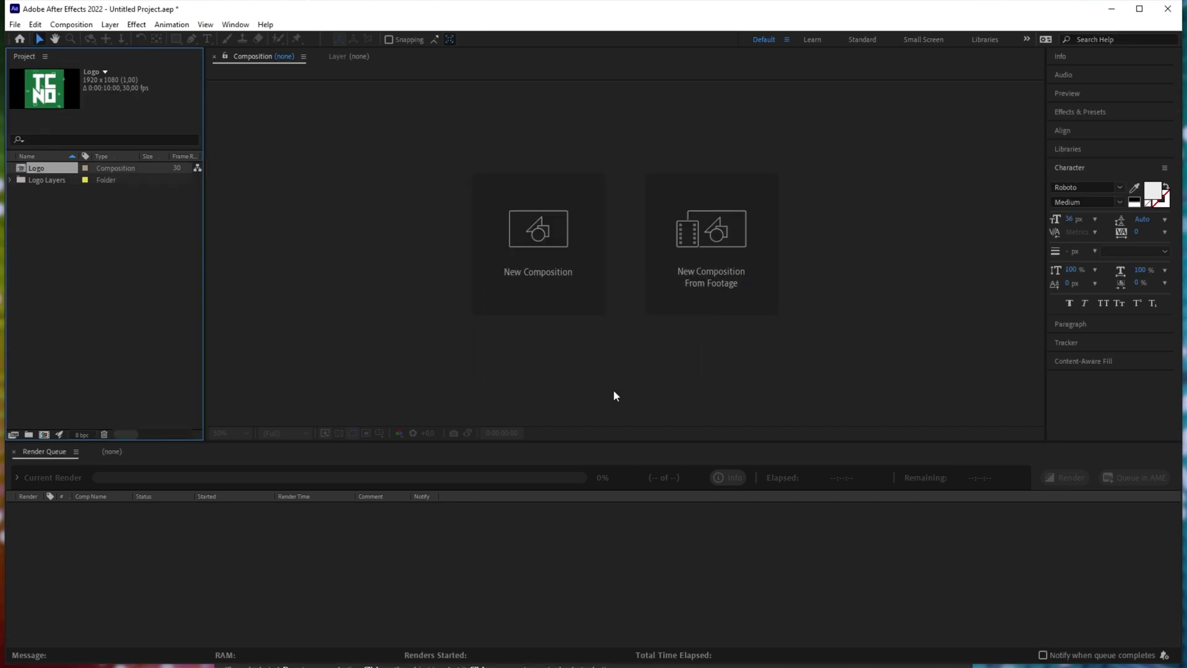
Open the Logo composition and toggle the visibility of several layers to check which part of the logo each one holds
double_click(42, 170)
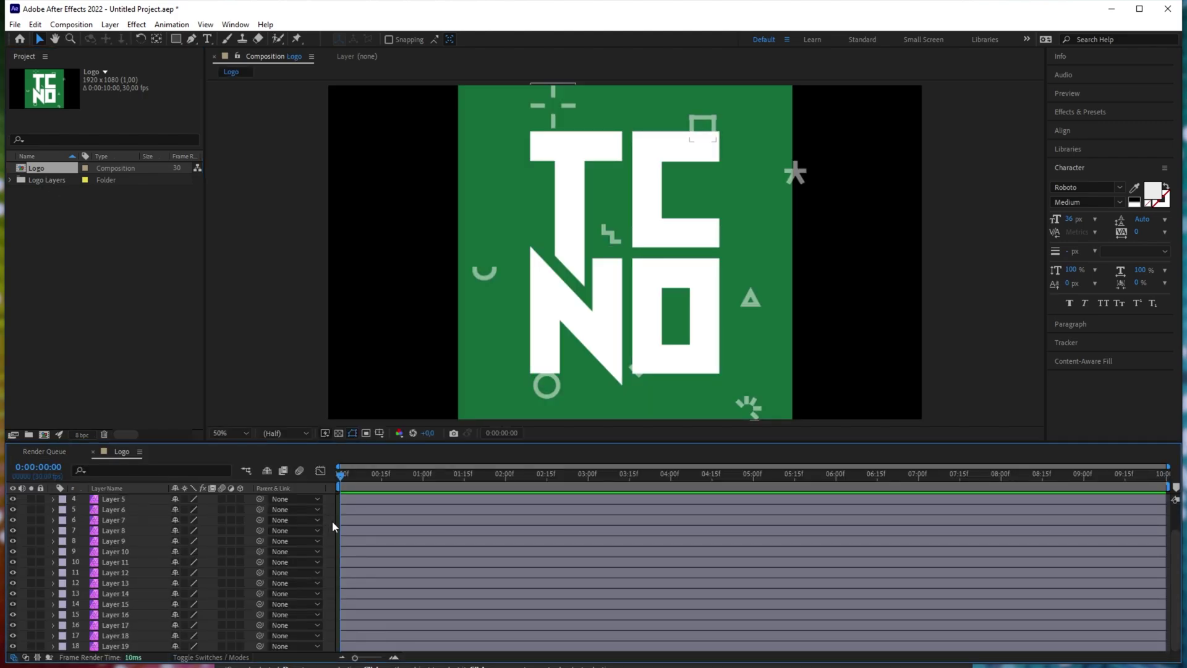
scroll(332, 531, up, 2)
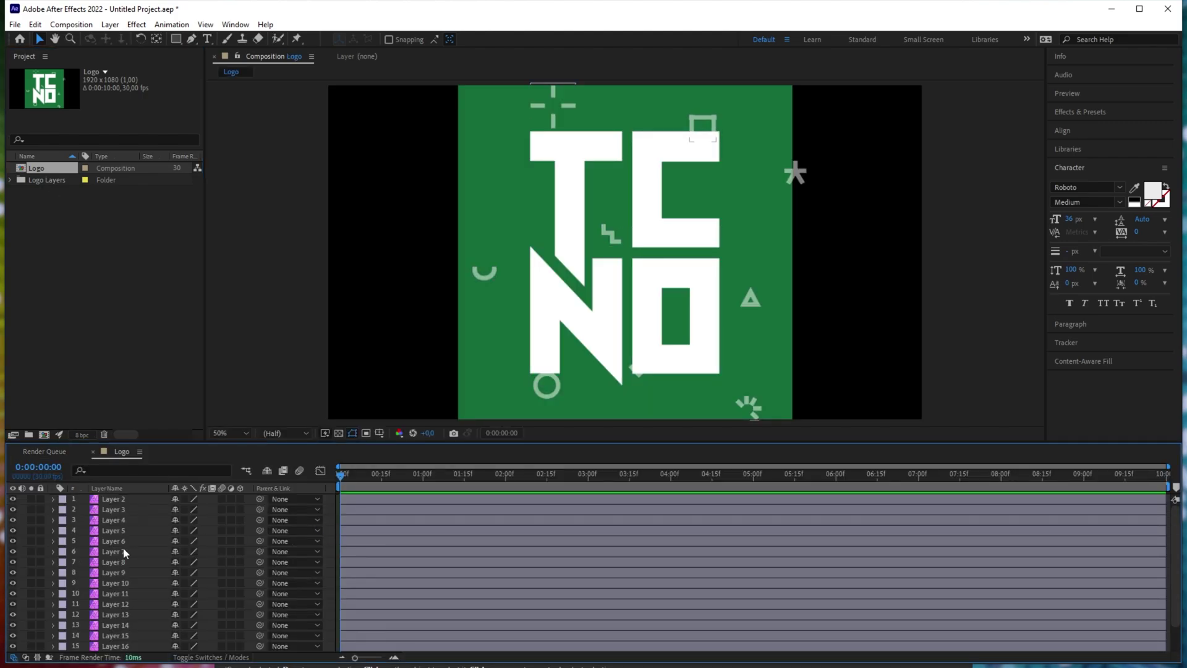
click(12, 499)
click(12, 500)
click(12, 520)
click(13, 520)
click(13, 562)
click(13, 583)
click(12, 582)
click(130, 551)
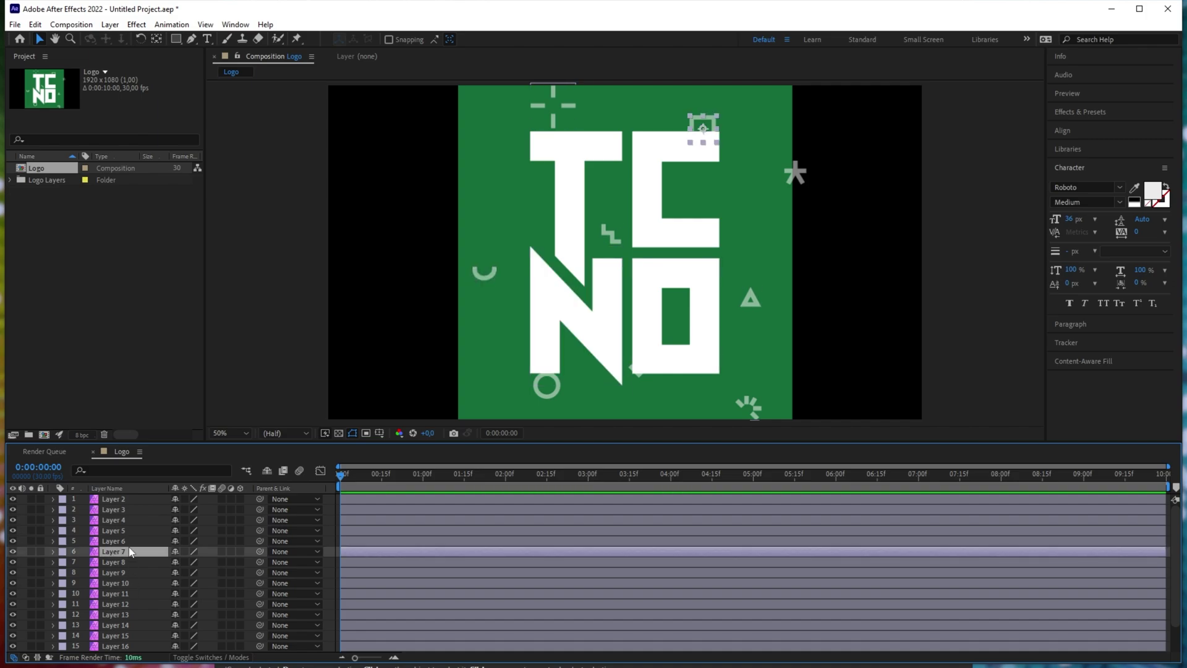
Inspect the properties available under Layer 2, including its Transform group
click(76, 498)
click(53, 499)
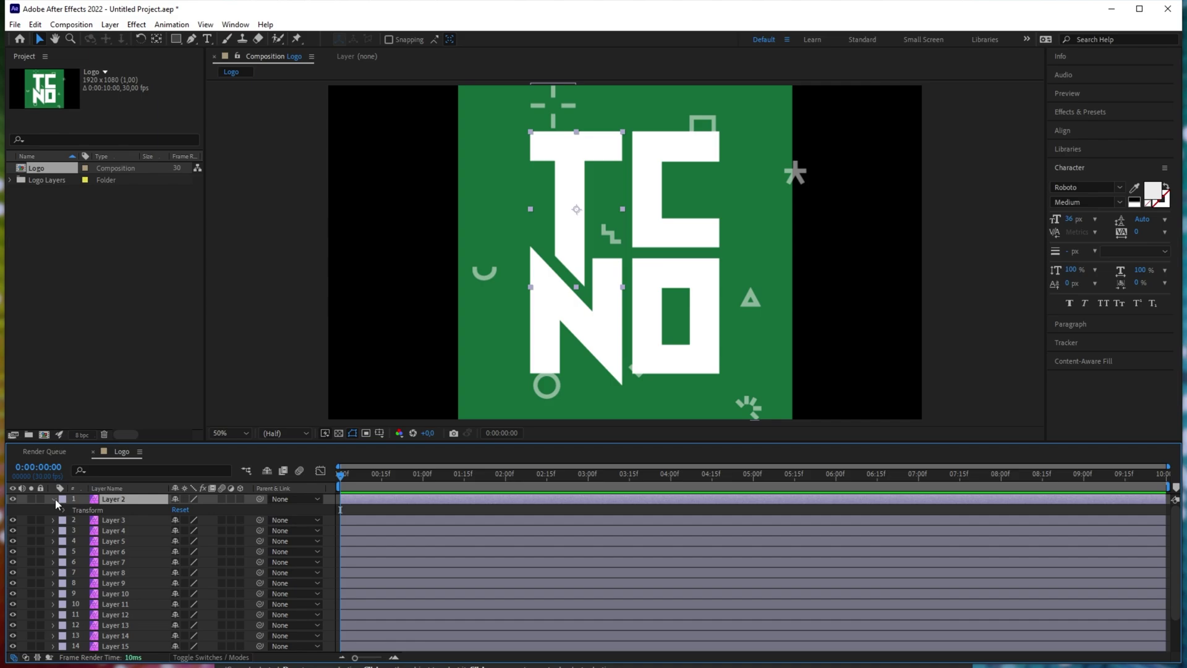
click(64, 511)
click(65, 510)
click(54, 499)
Select every layer in the Logo composition and create shapes from the vector layers
click(145, 522)
key(ctrl+a)
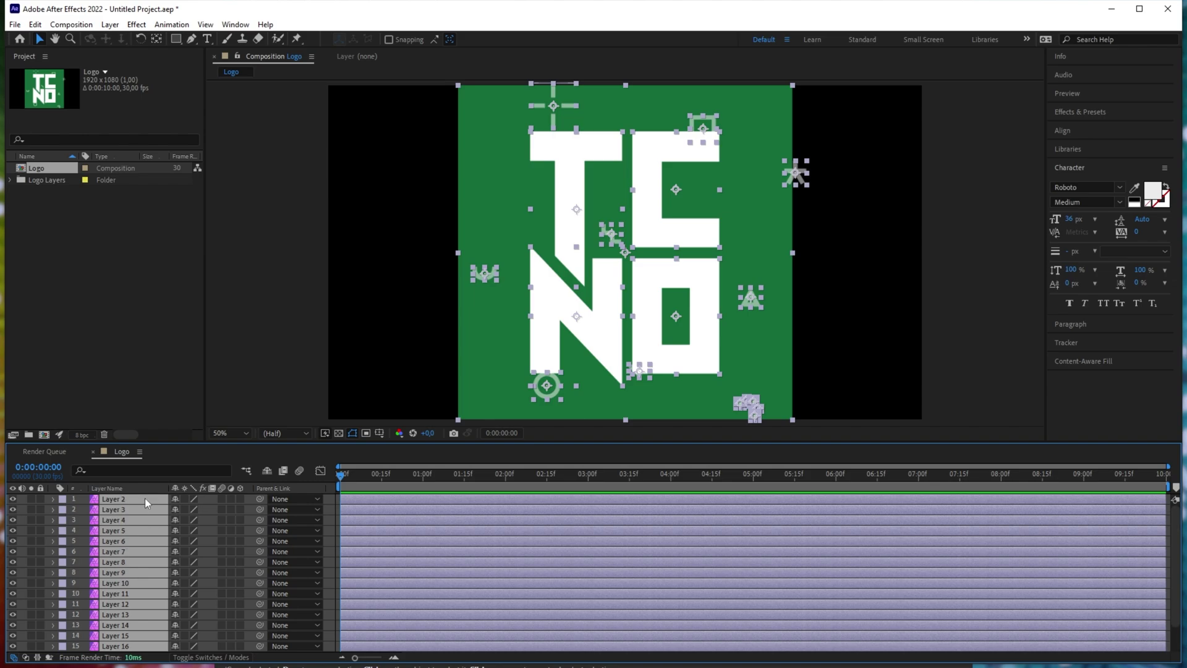
right_click(145, 498)
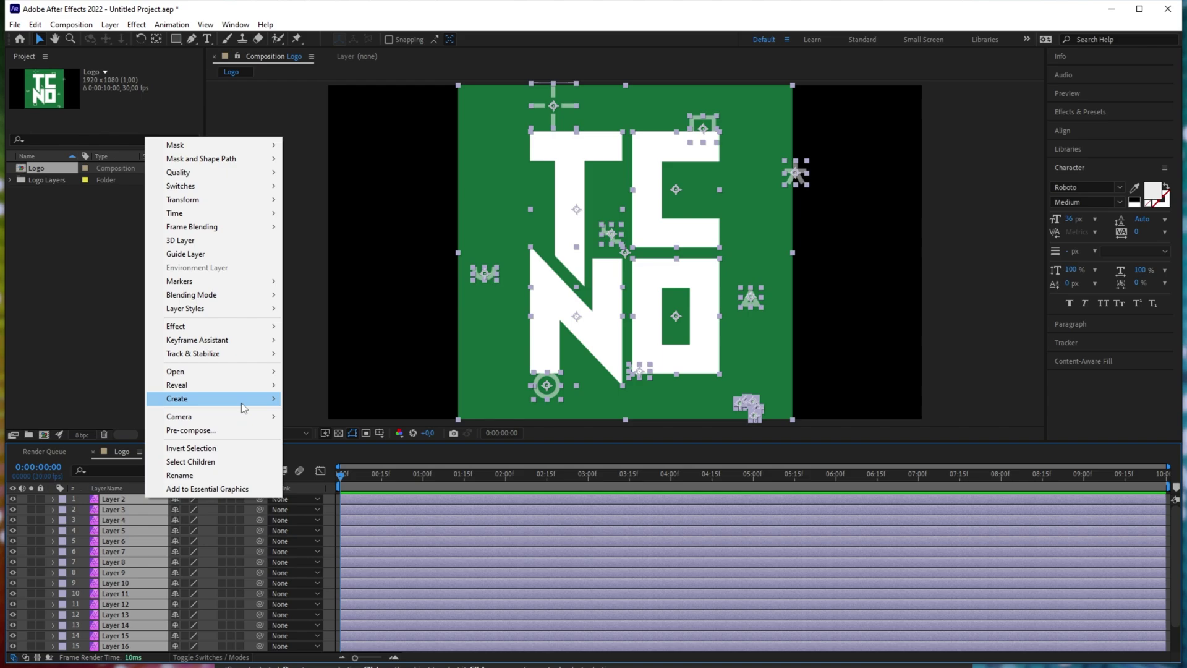
mouse_move(247, 399)
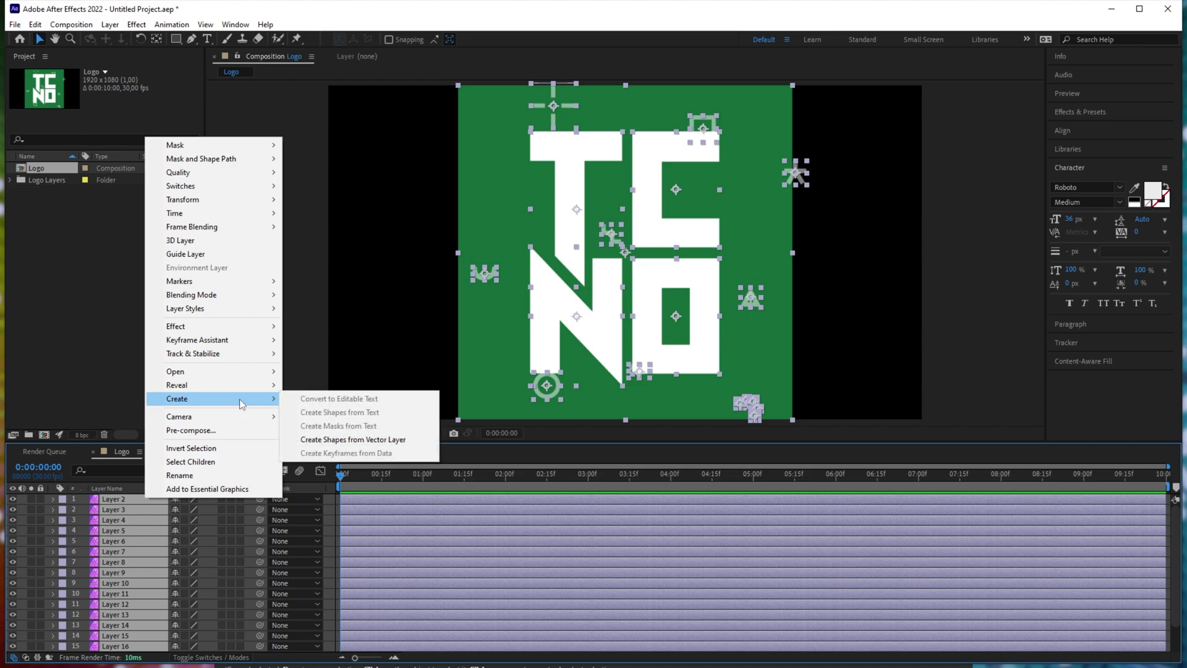
click(369, 441)
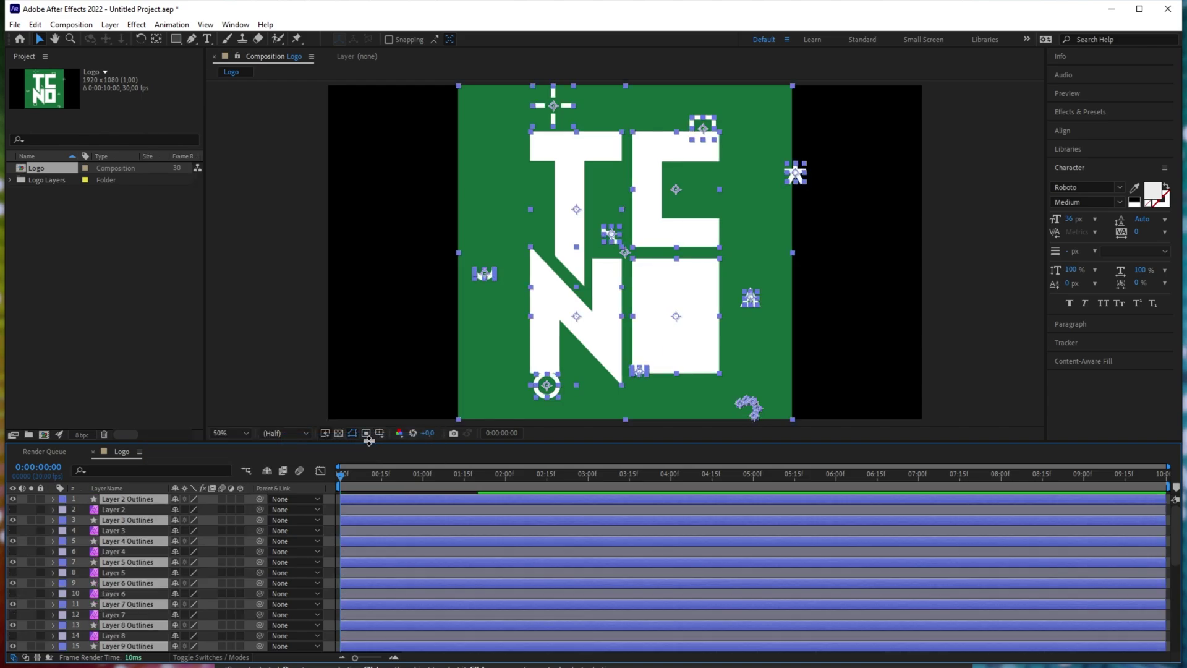
scroll(144, 553, down, 7)
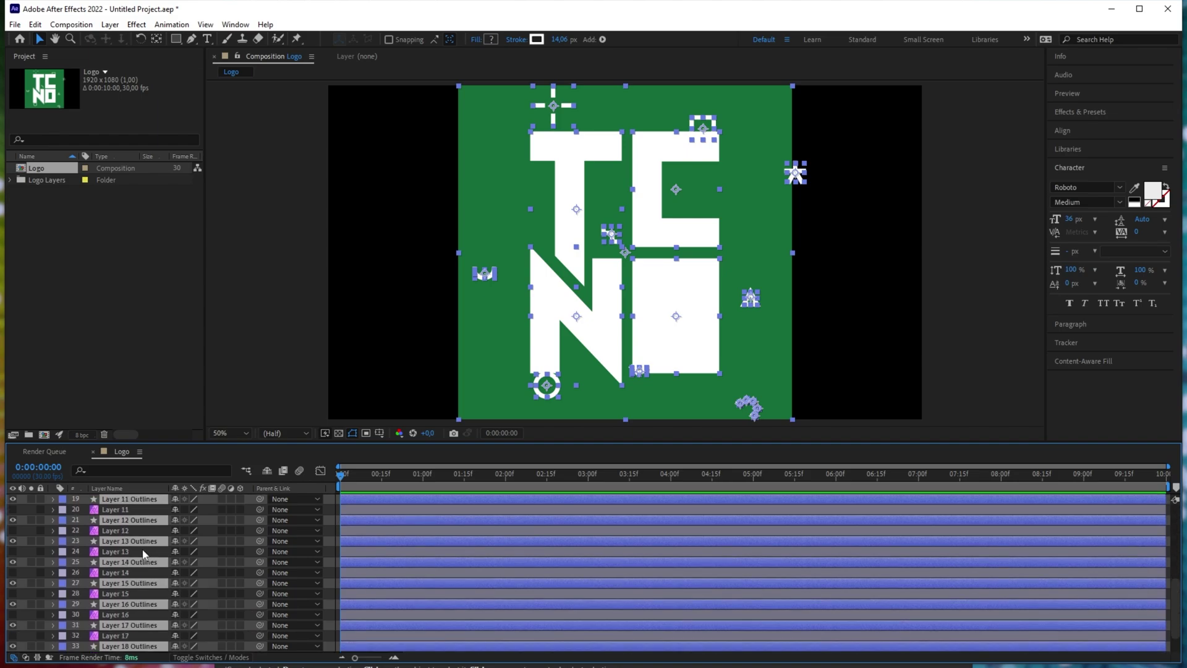
scroll(143, 590, up, 7)
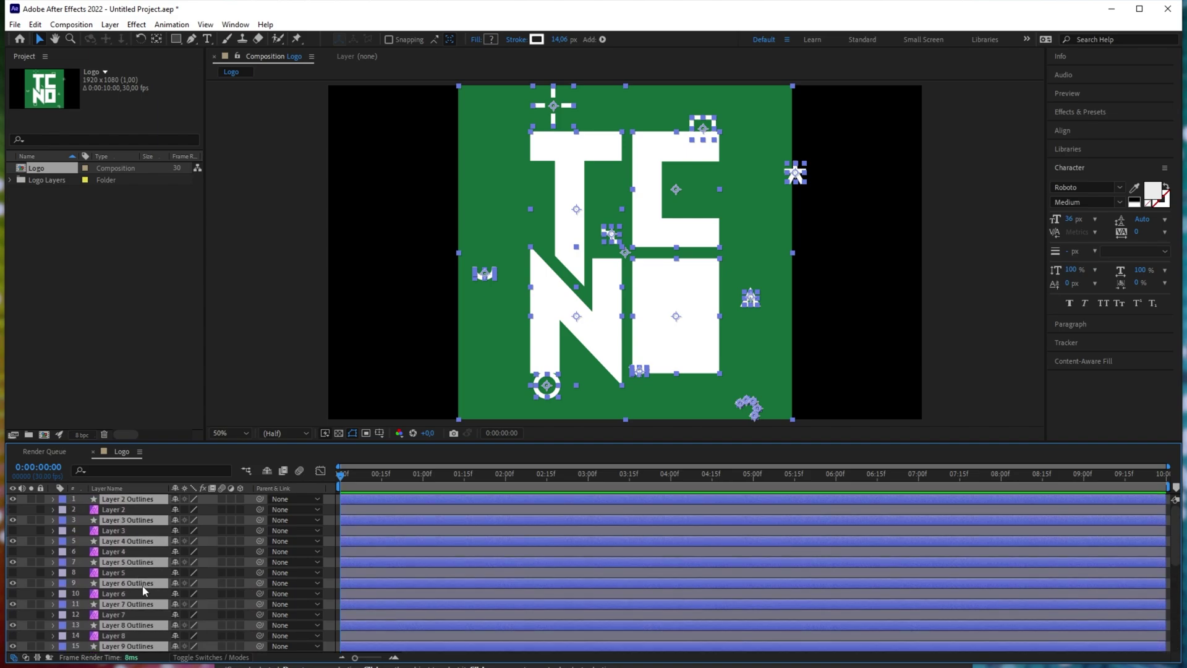
Delete the original Illustrator layers Layer 2 through Layer 8, keeping their Outlines shape layers
click(127, 498)
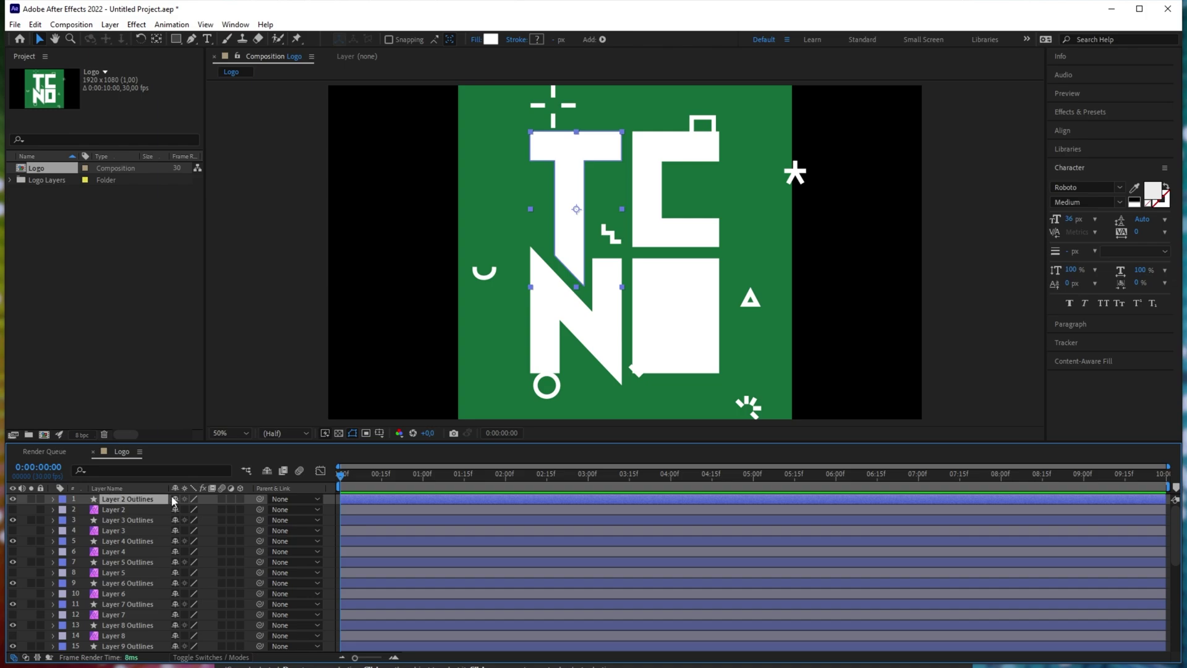
click(136, 509)
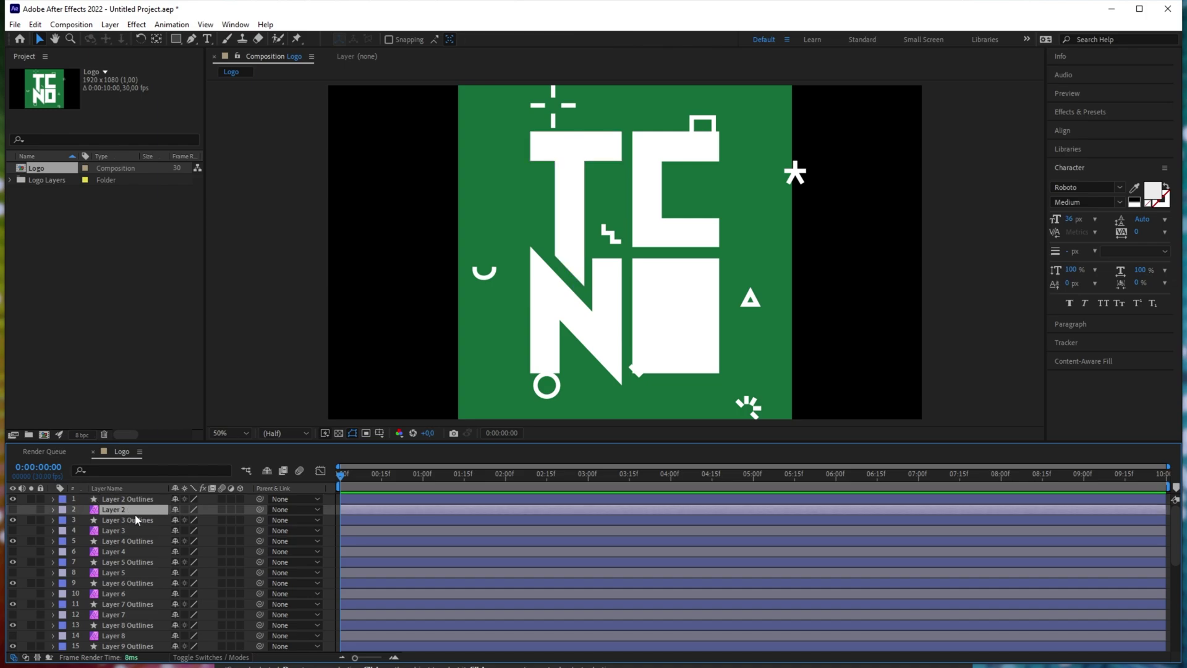
ctrl+click(127, 530)
ctrl+click(128, 552)
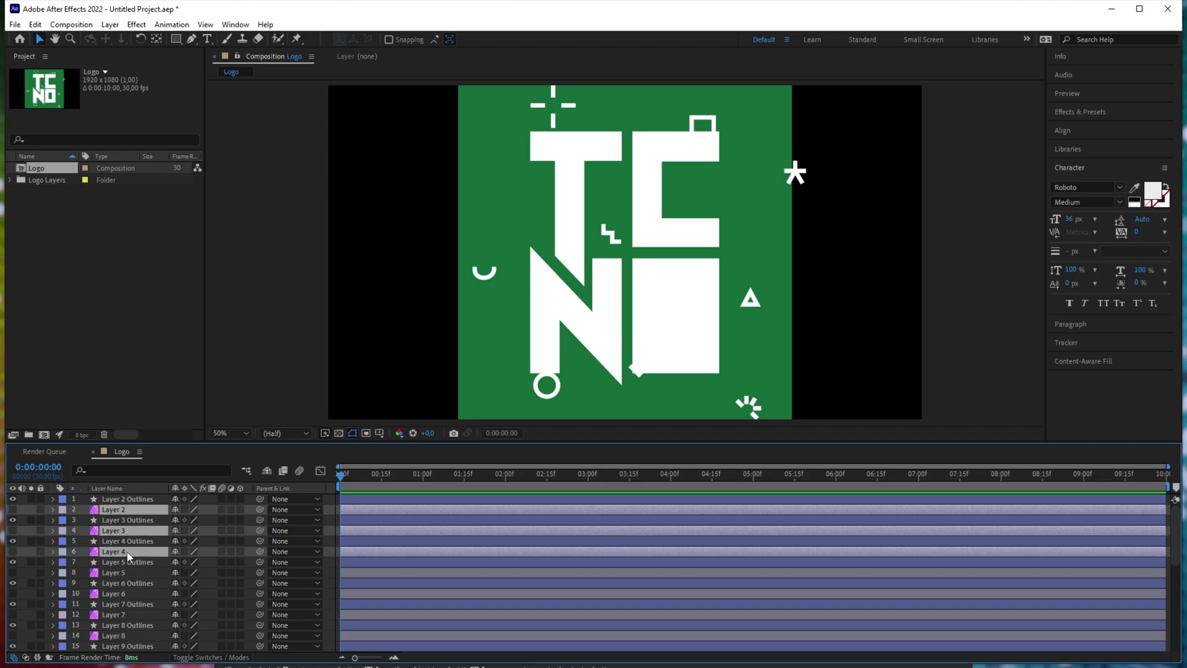
ctrl+click(126, 572)
ctrl+click(124, 594)
ctrl+click(124, 614)
ctrl+click(123, 635)
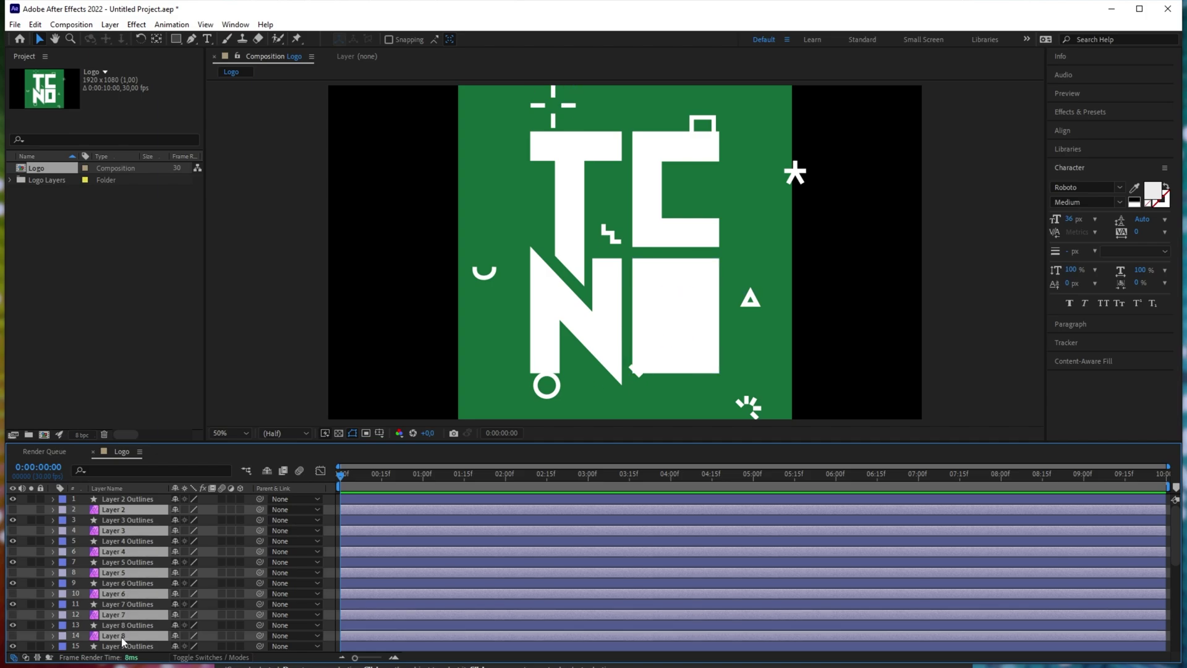
key(Delete)
Delete the original Illustrator layers Layer 9 through Layer 14, keeping their Outlines shape layers
scroll(123, 581, down, 3)
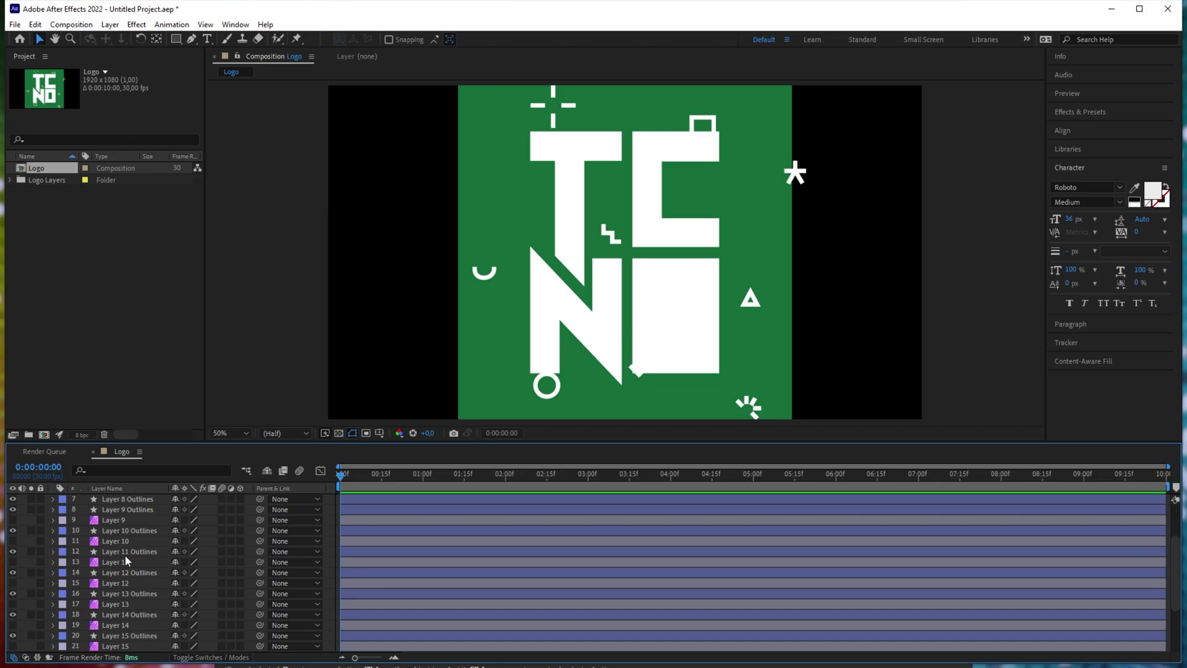
ctrl+click(124, 520)
ctrl+click(125, 541)
ctrl+click(127, 562)
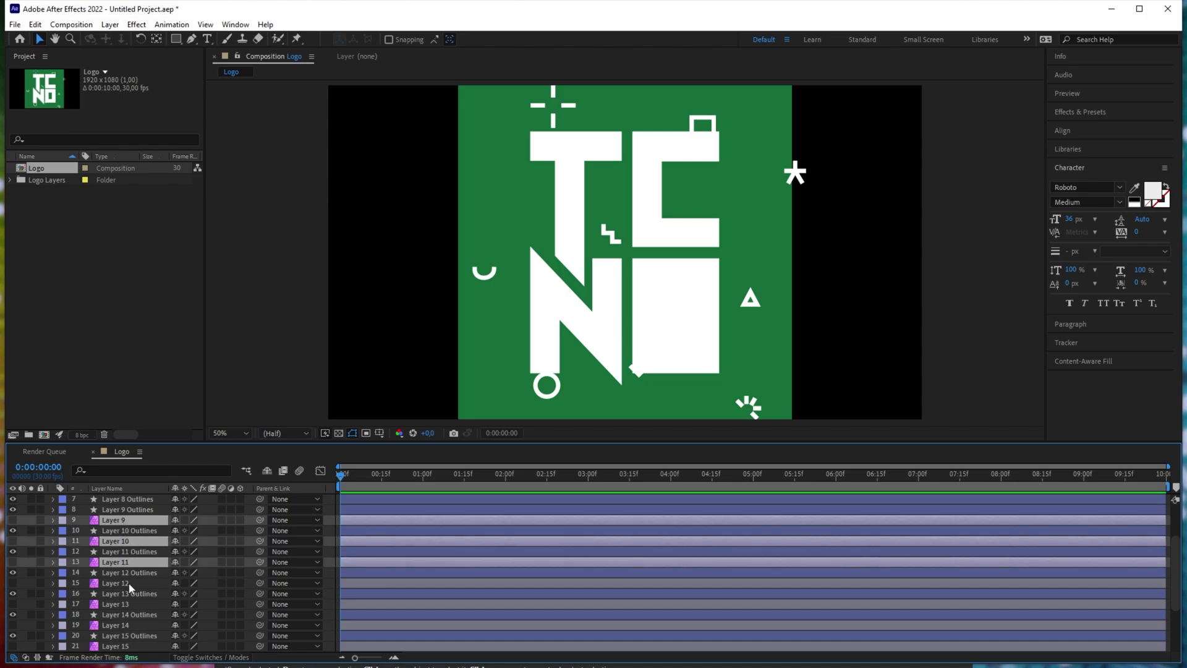
ctrl+click(129, 583)
ctrl+click(128, 604)
ctrl+click(127, 625)
key(Delete)
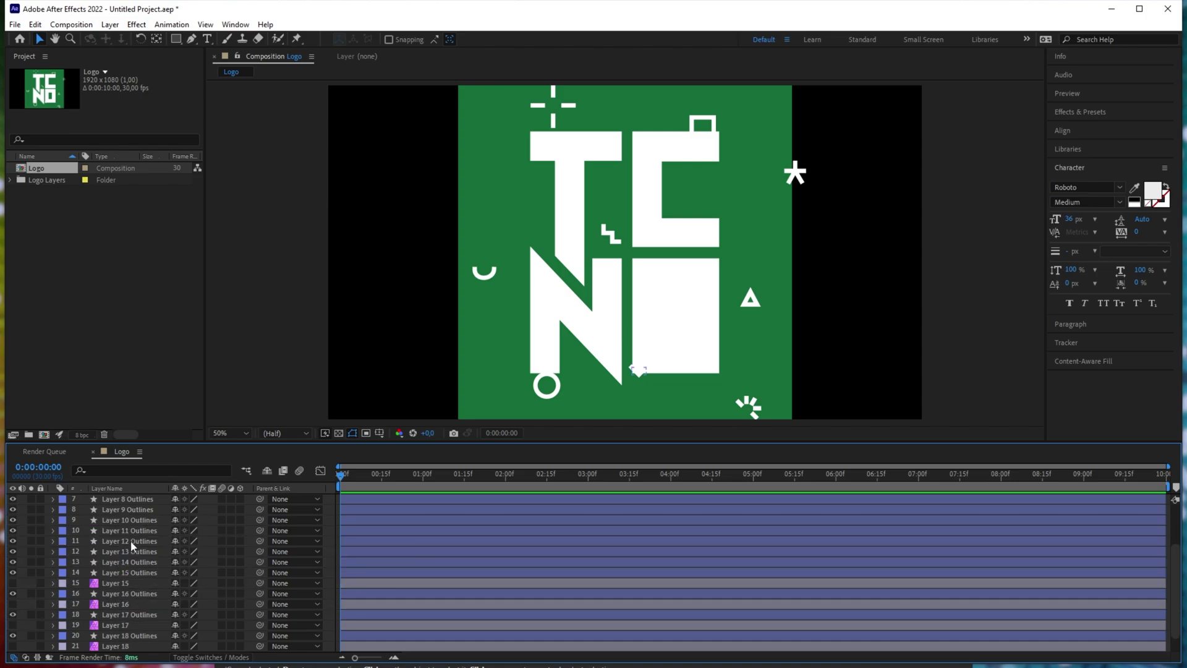
Delete the remaining original Illustrator layers from Layer 15 onward, leaving only the Outlines shape layers
scroll(127, 587, down, 1)
click(129, 563)
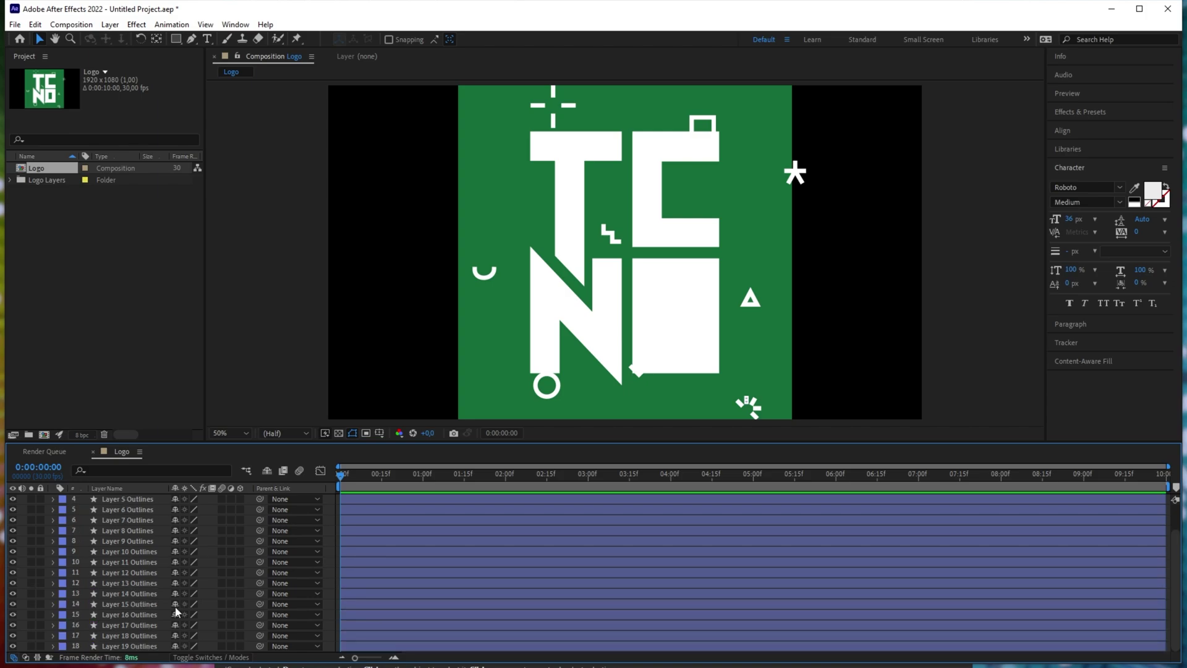
scroll(176, 607, up, 1)
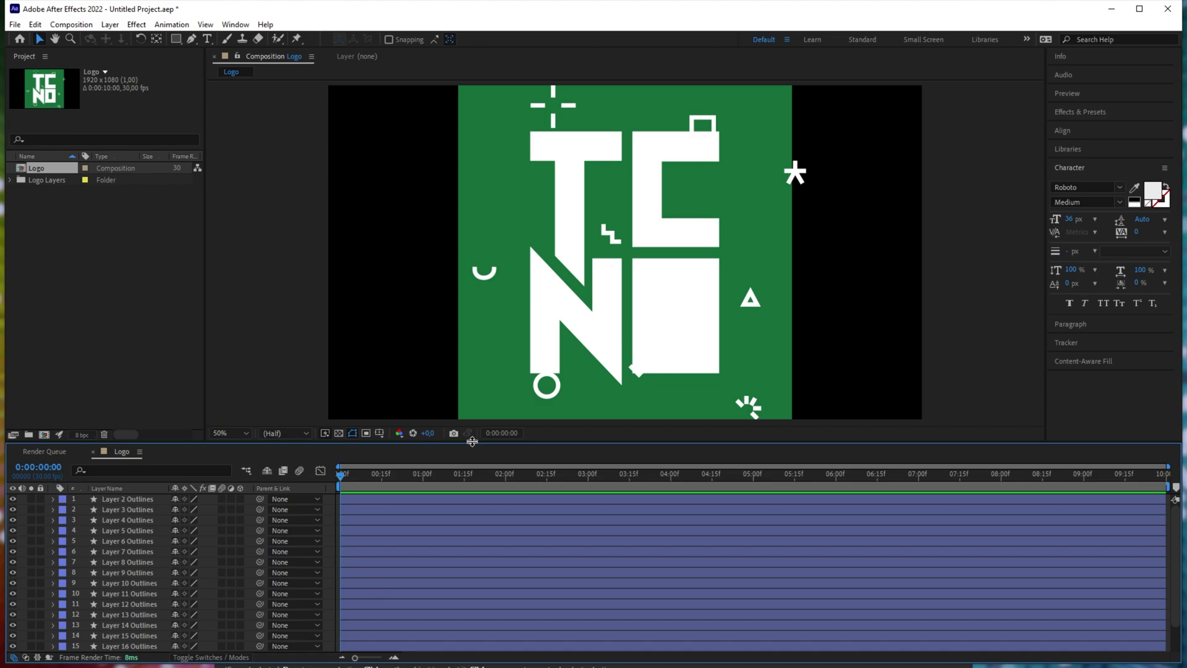
Examine the letter shape layers and the two paths inside Group 1 of Layer 5 Outlines, the letter O
click(114, 499)
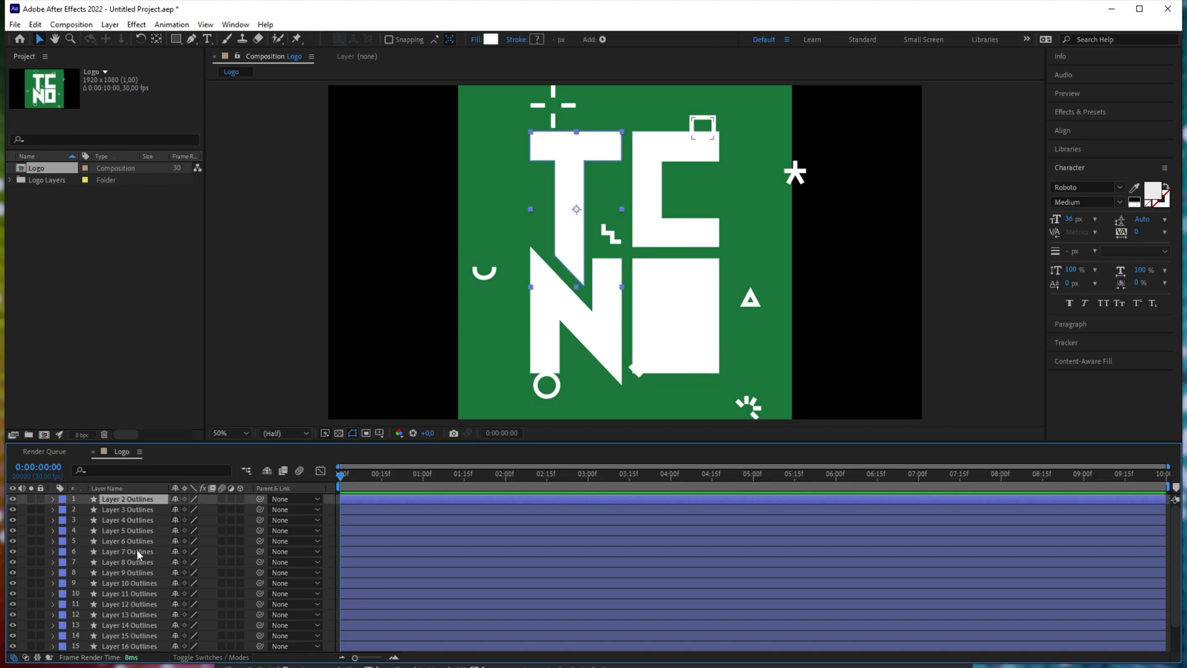
click(130, 512)
click(173, 530)
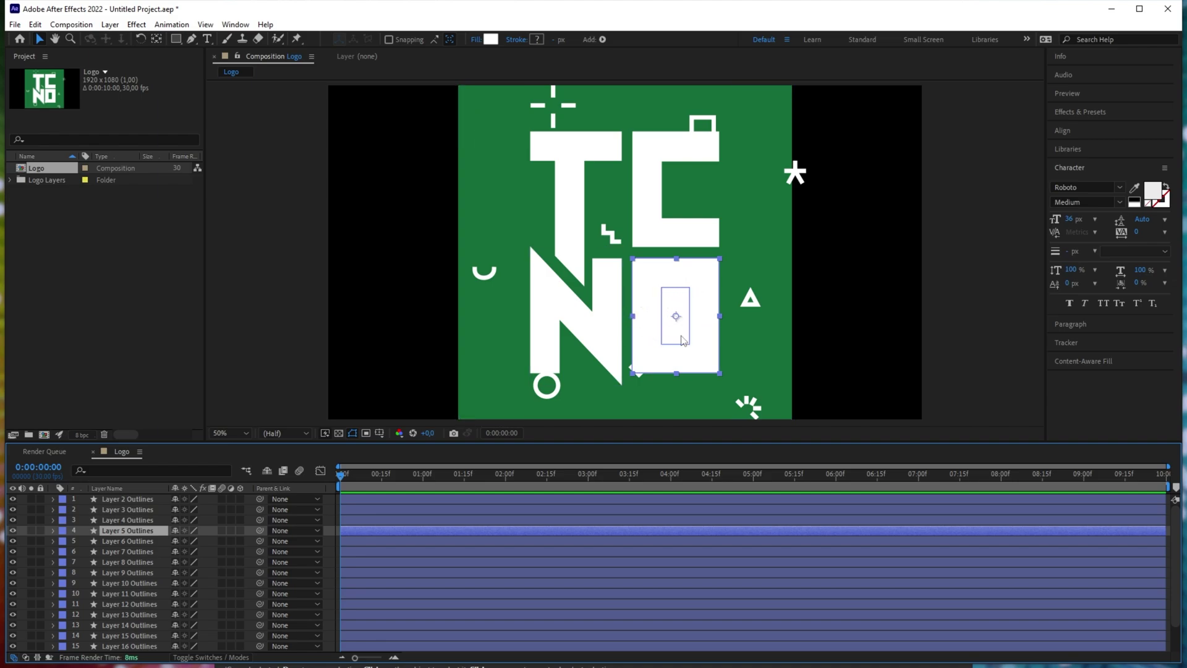
click(53, 531)
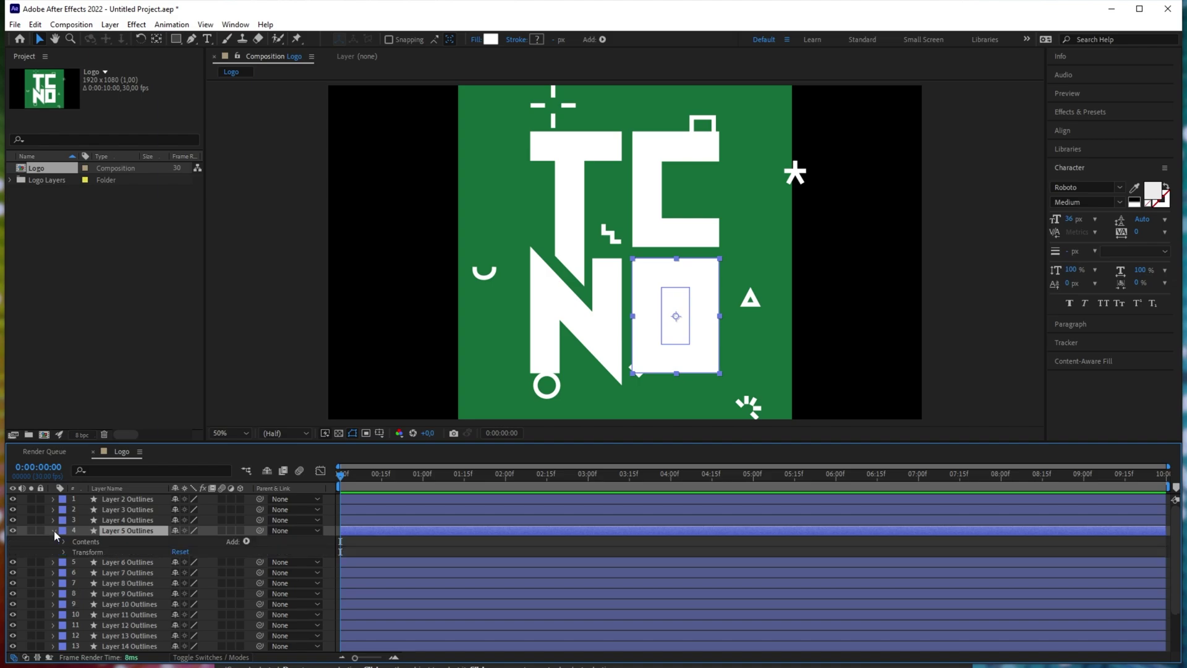
click(64, 541)
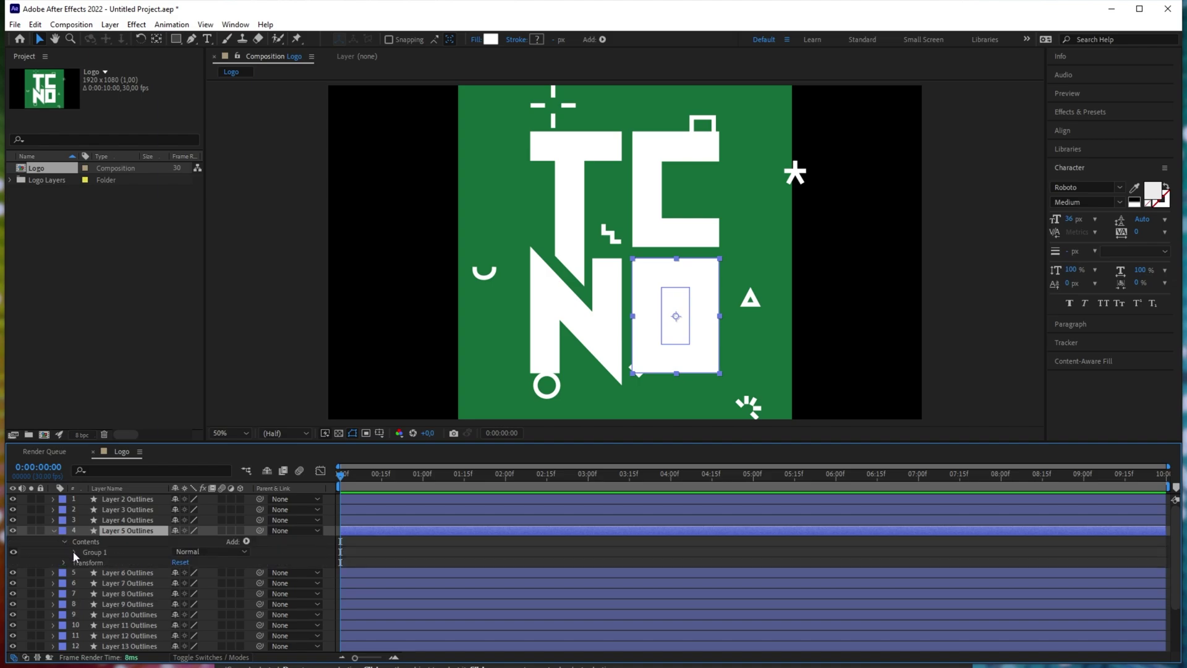
click(75, 551)
click(104, 562)
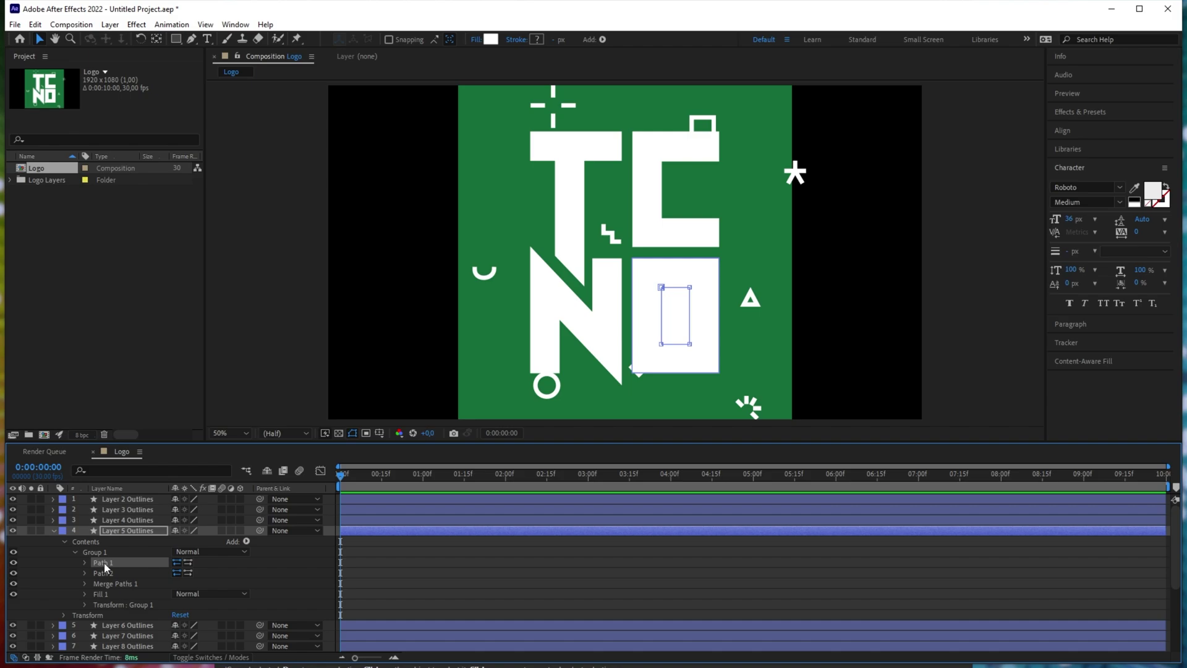
click(105, 573)
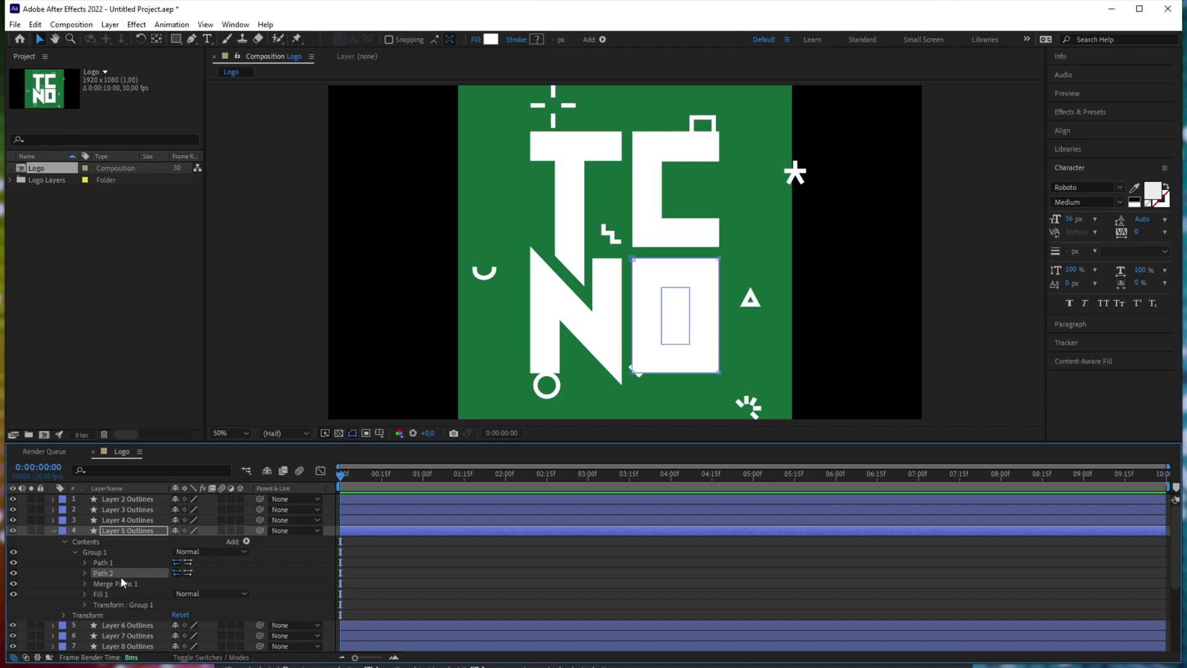
Set the Merge Paths 1 mode of Layer 5 Outlines to Exclude Intersections, cutting out the centre of the O
click(85, 584)
click(196, 595)
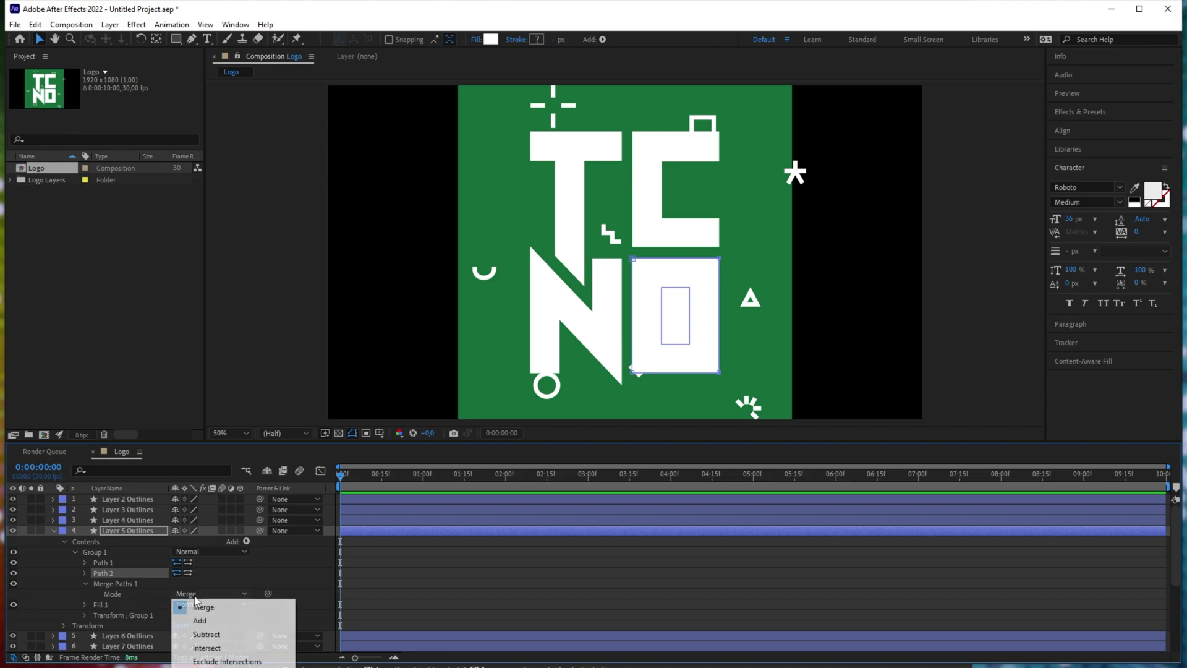
click(254, 662)
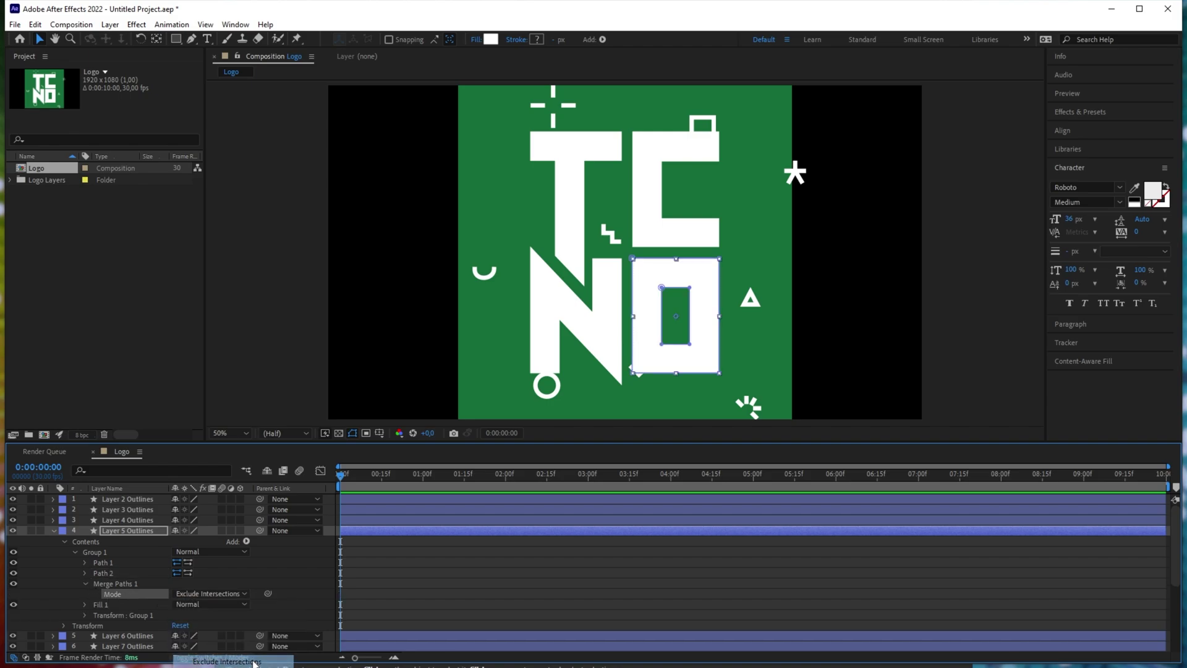
click(451, 595)
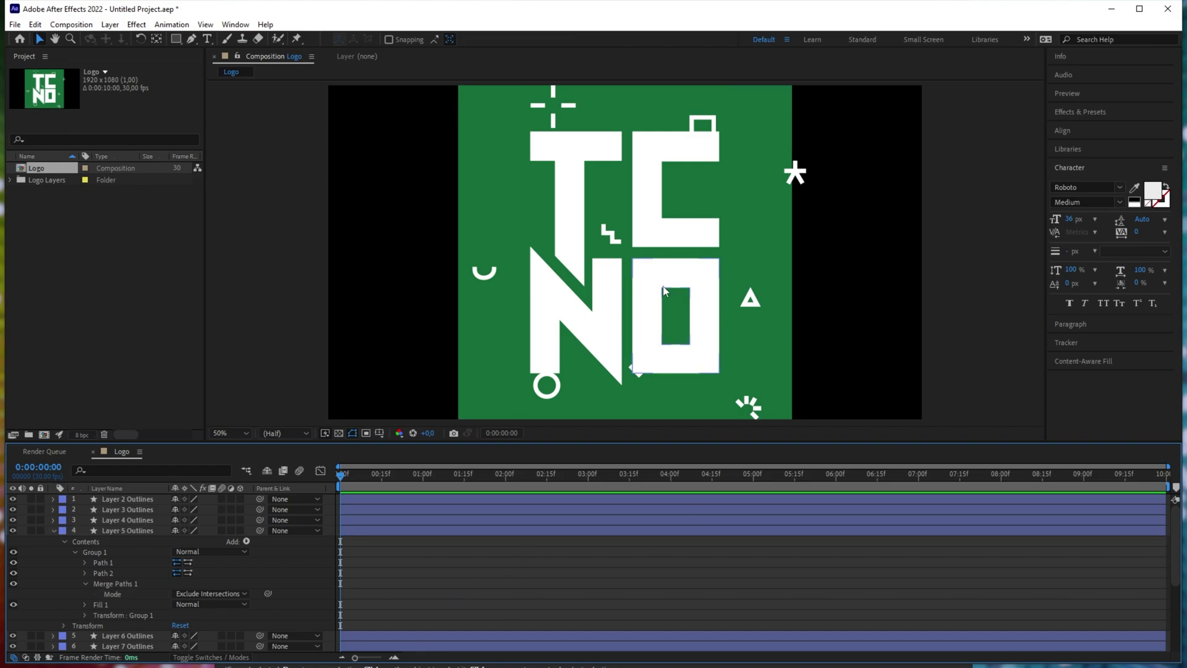
click(110, 540)
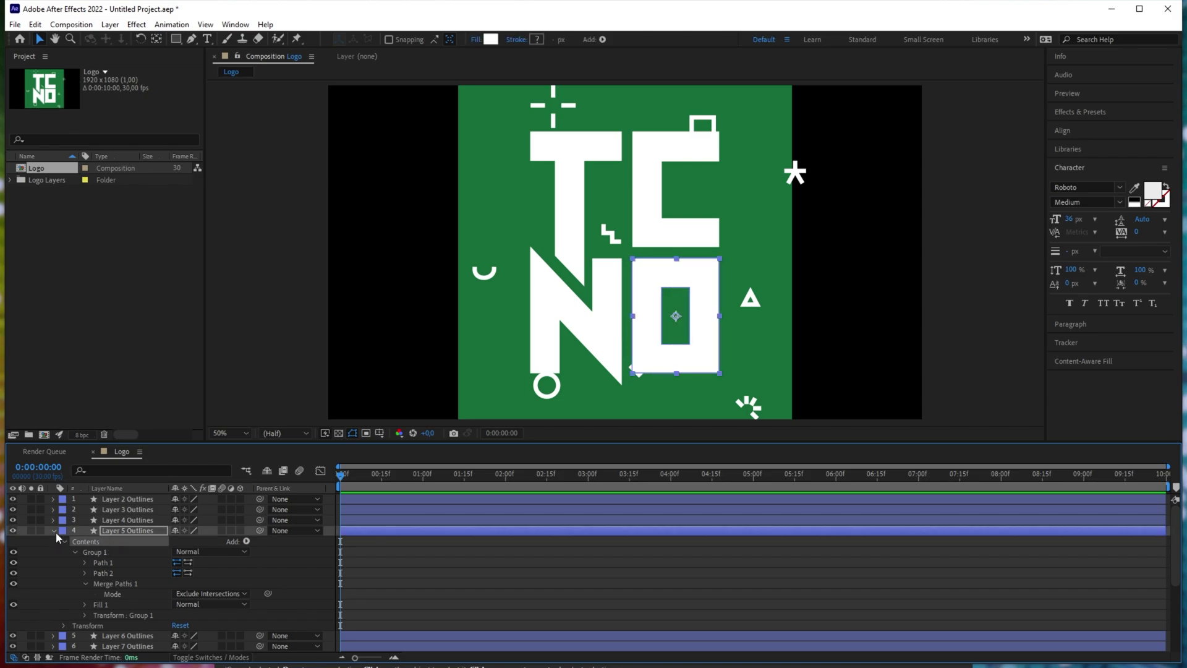
click(54, 530)
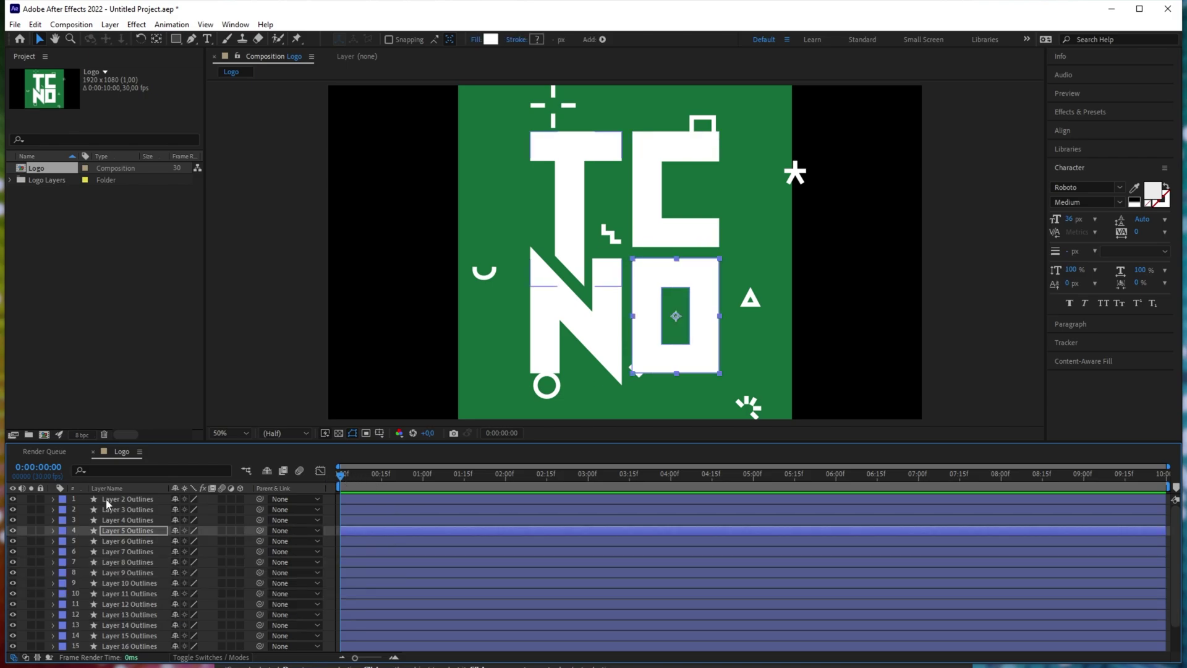
Keyframe the Position of Layer 2 to Layer 5 Outlines together from 0:00 to 0:29, moving the letters up and left
drag(106, 498, 123, 530)
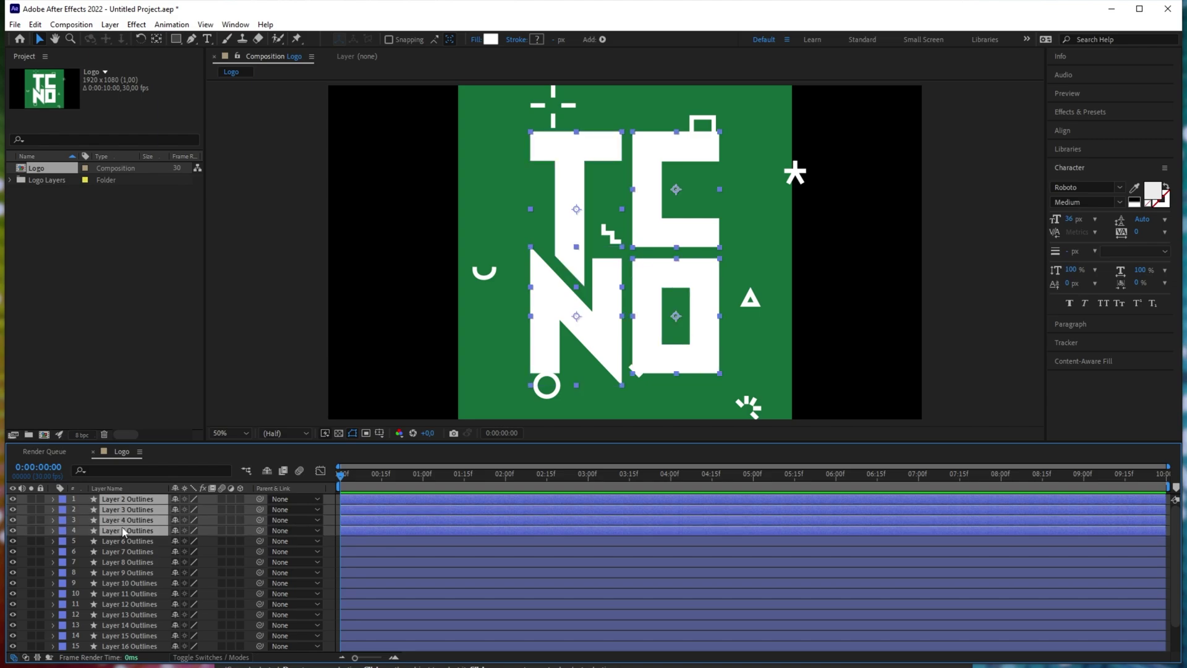
key(p)
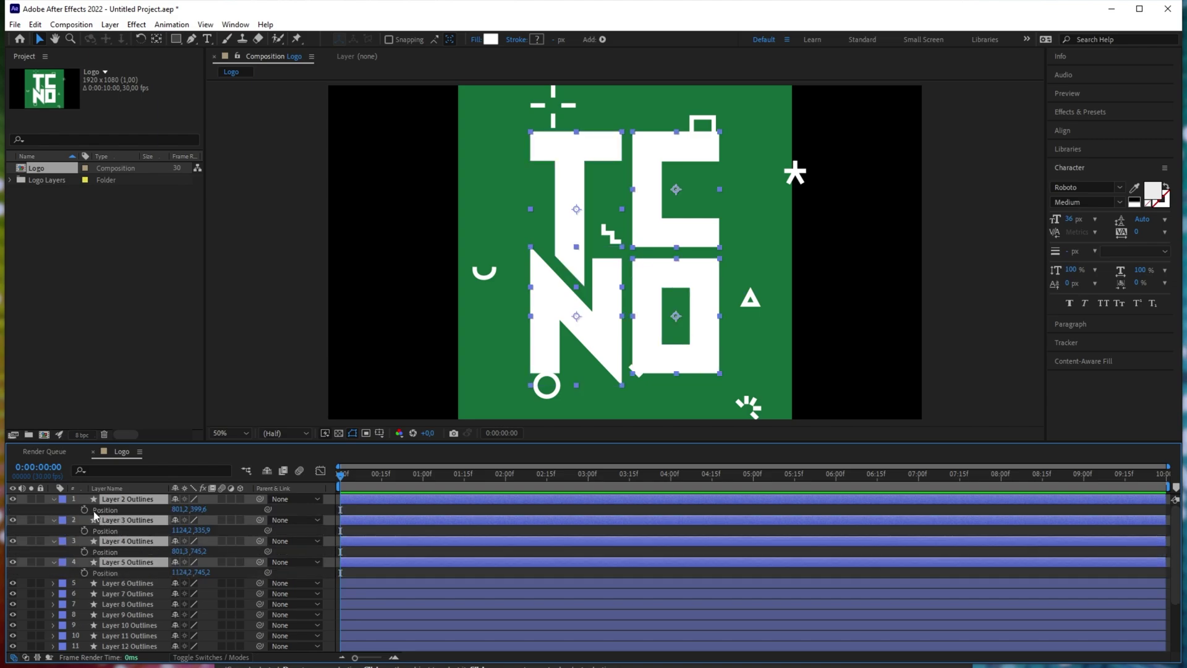
click(378, 484)
drag(179, 508, 75, 509)
click(399, 479)
click(415, 479)
click(421, 480)
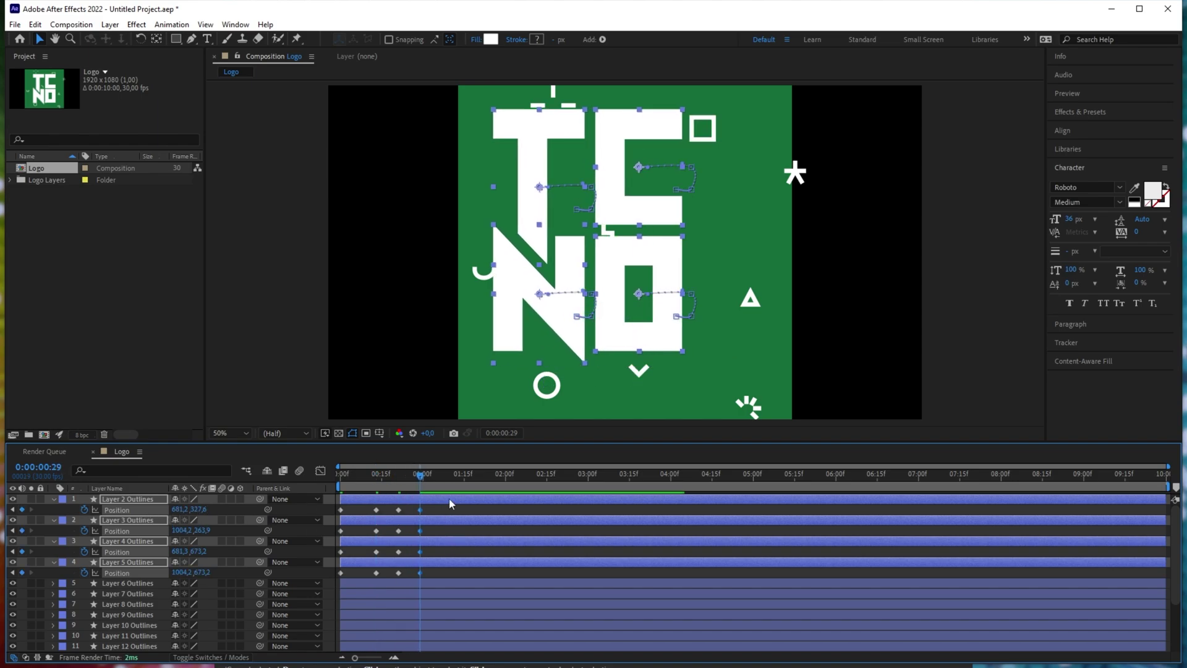
Add Position keyframes for the four letter layers that move them down, and back near their starting place at 0:00:01:18
click(444, 480)
drag(199, 510, 281, 509)
drag(458, 480, 471, 480)
click(472, 481)
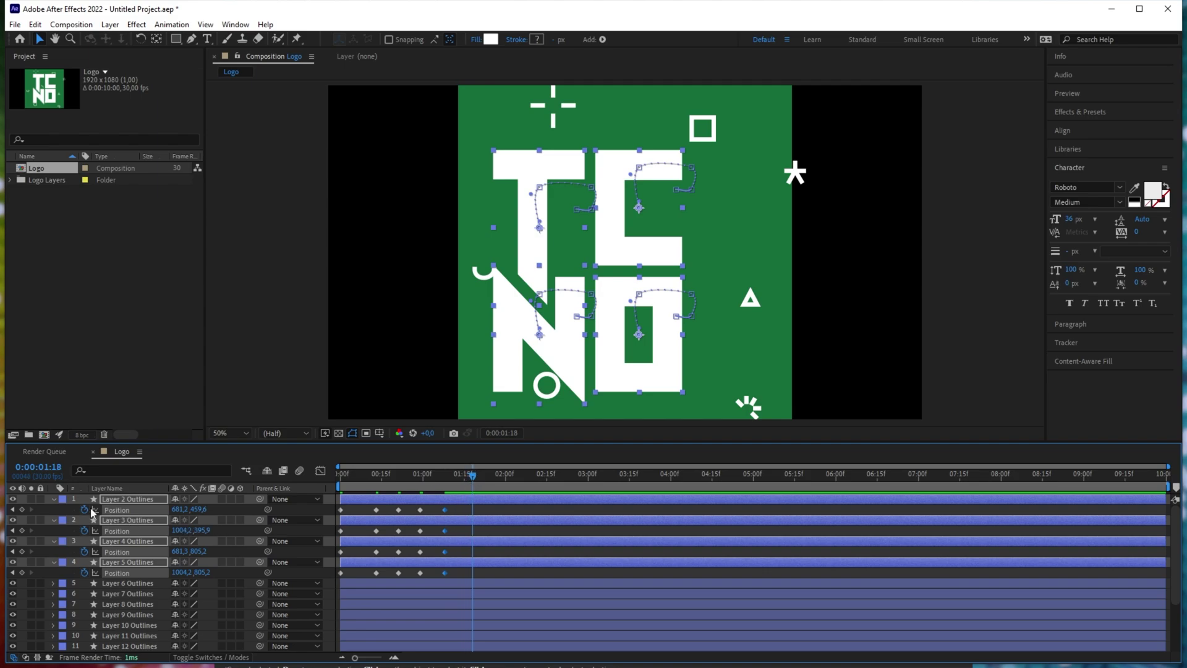
key(ctrl+v)
click(512, 574)
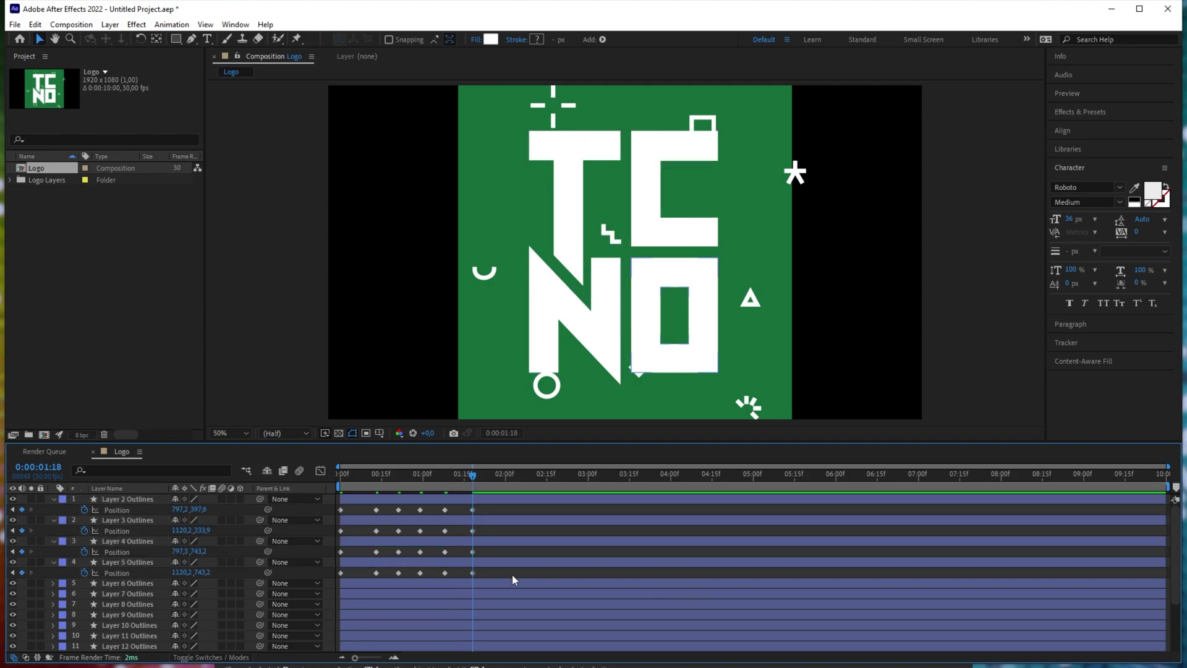
Play back the letter animation from the start of the Logo composition to check the movement
drag(427, 481, 312, 522)
key(space)
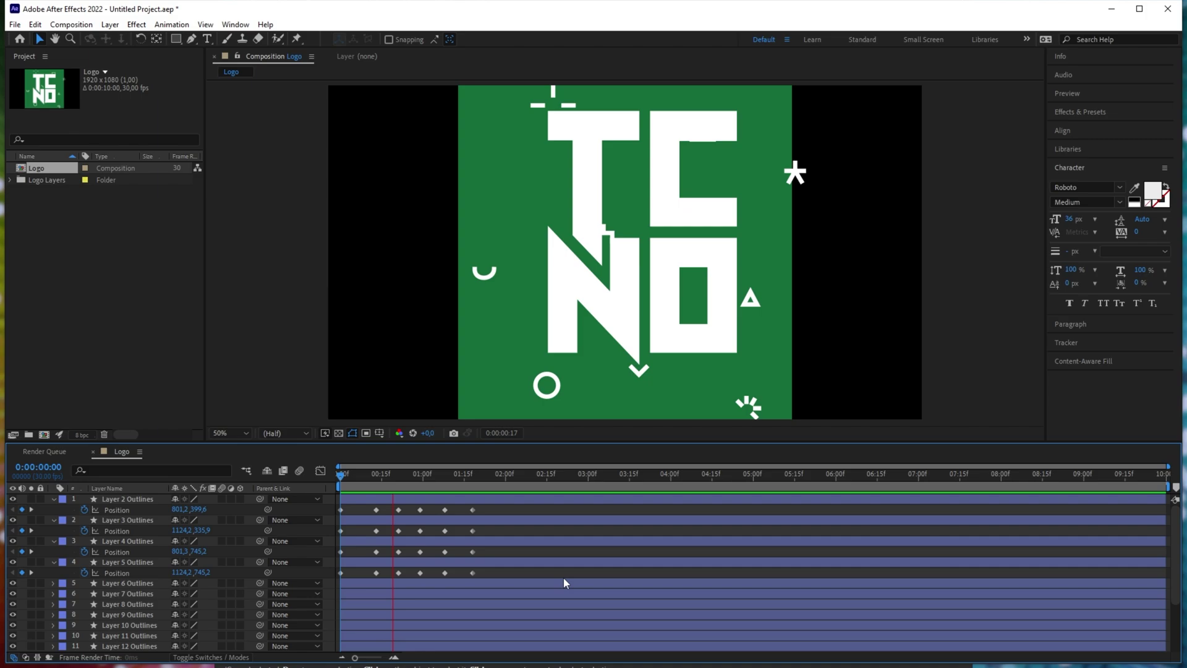
key(space)
click(498, 519)
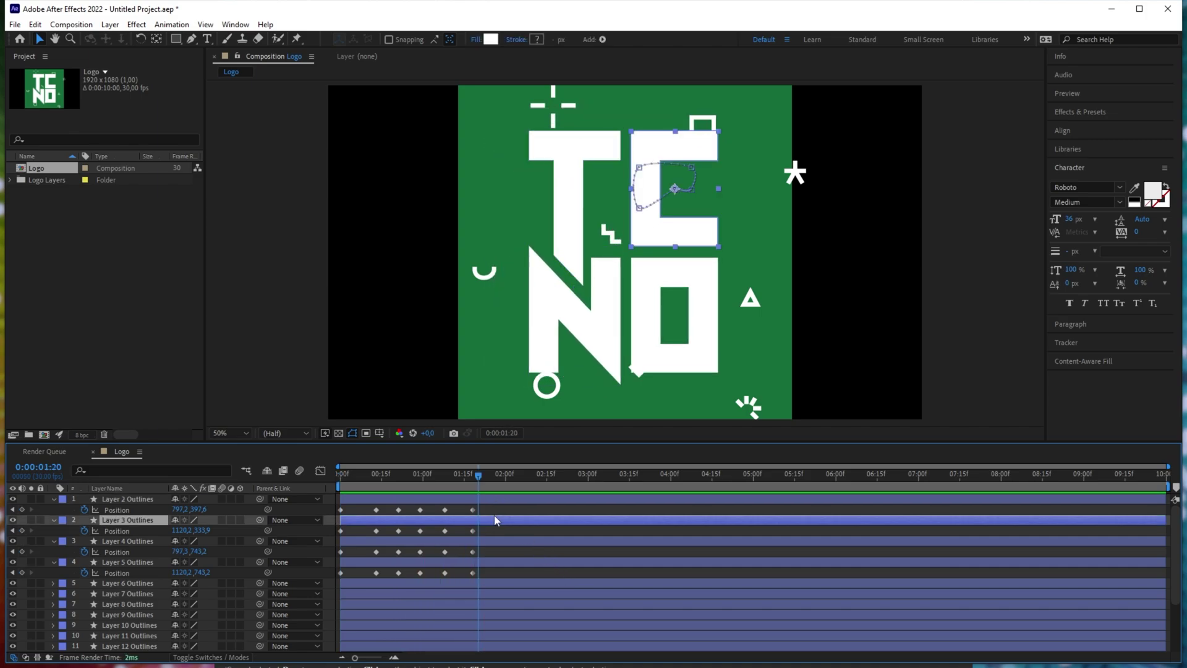
key(space)
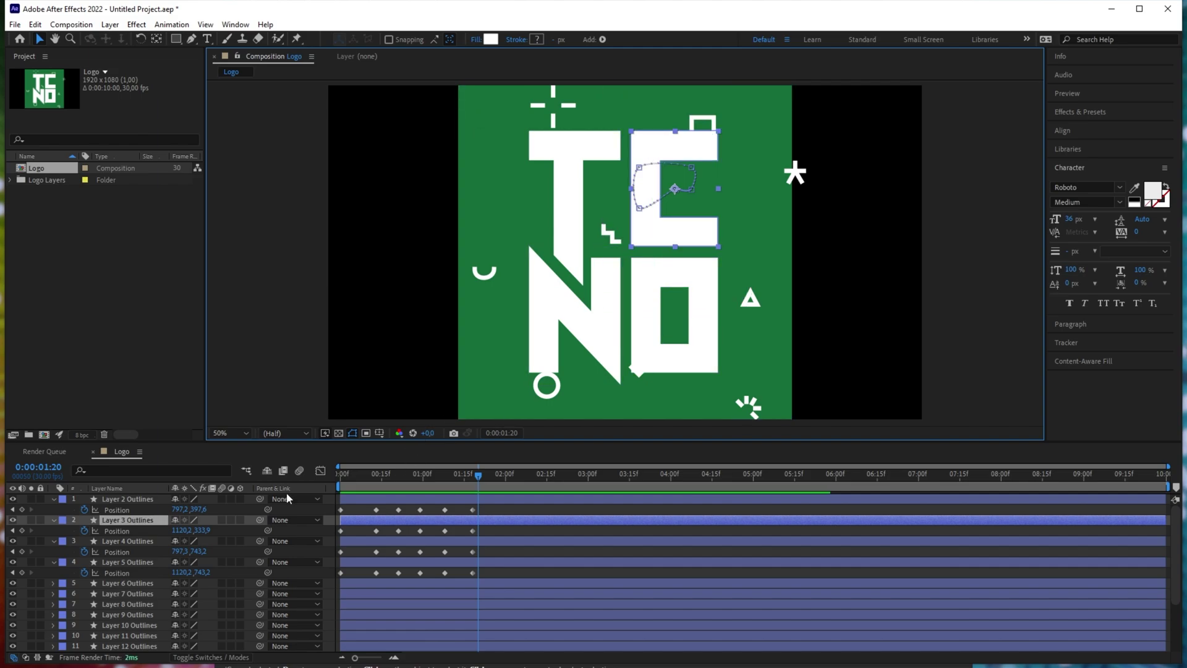
Expand the path in Group 1 of Layer 3 Outlines, the letter C, and shift the shape slightly right and down
click(54, 520)
click(54, 520)
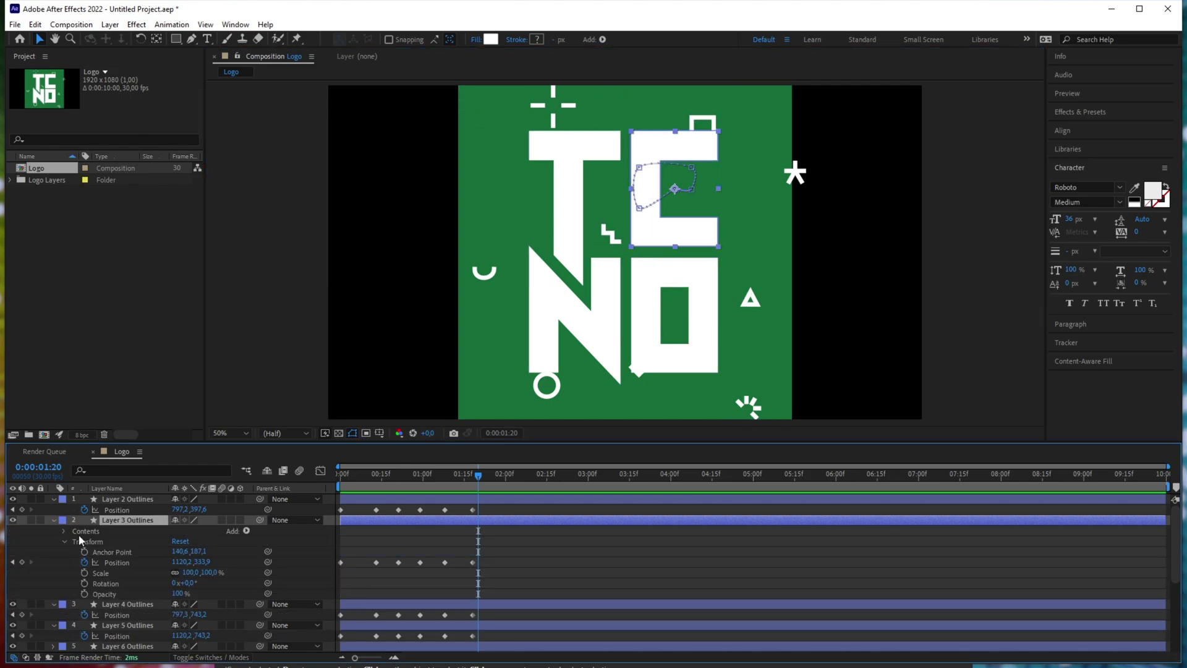
click(65, 531)
click(76, 542)
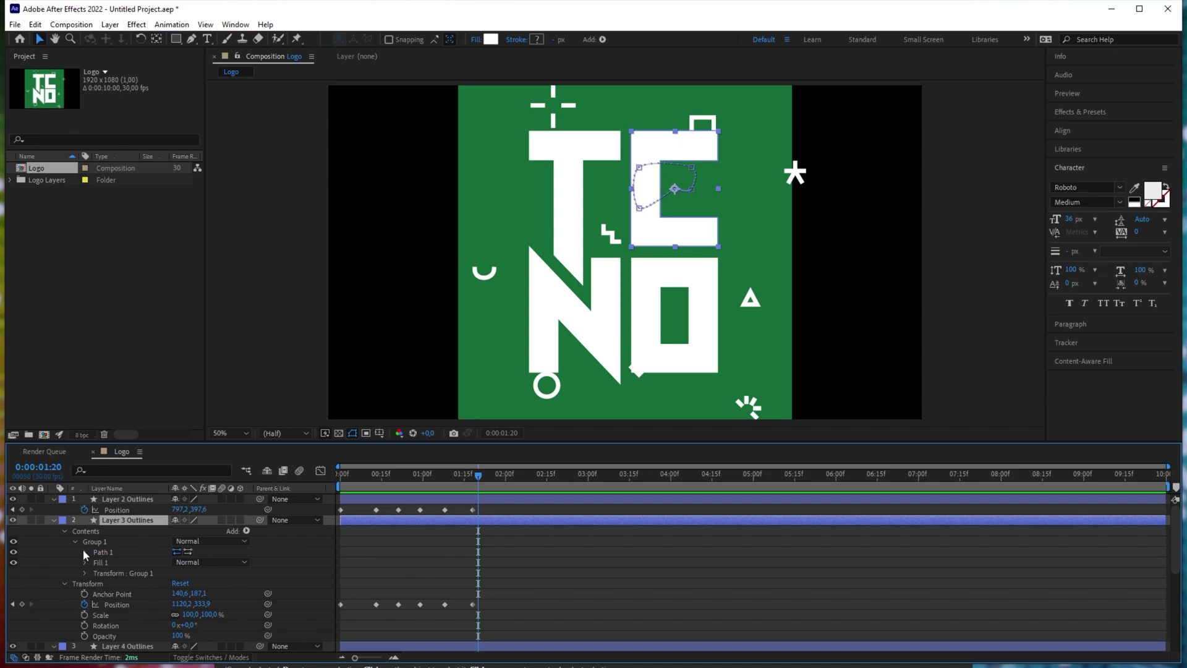
click(84, 552)
click(104, 561)
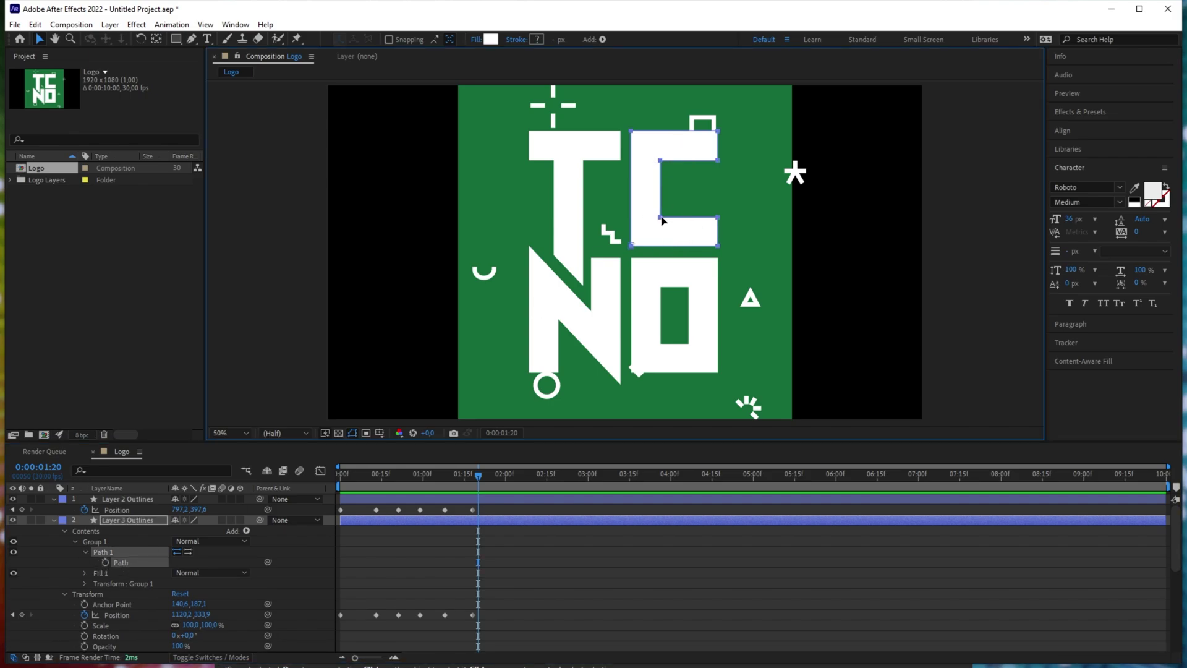
drag(660, 220, 680, 219)
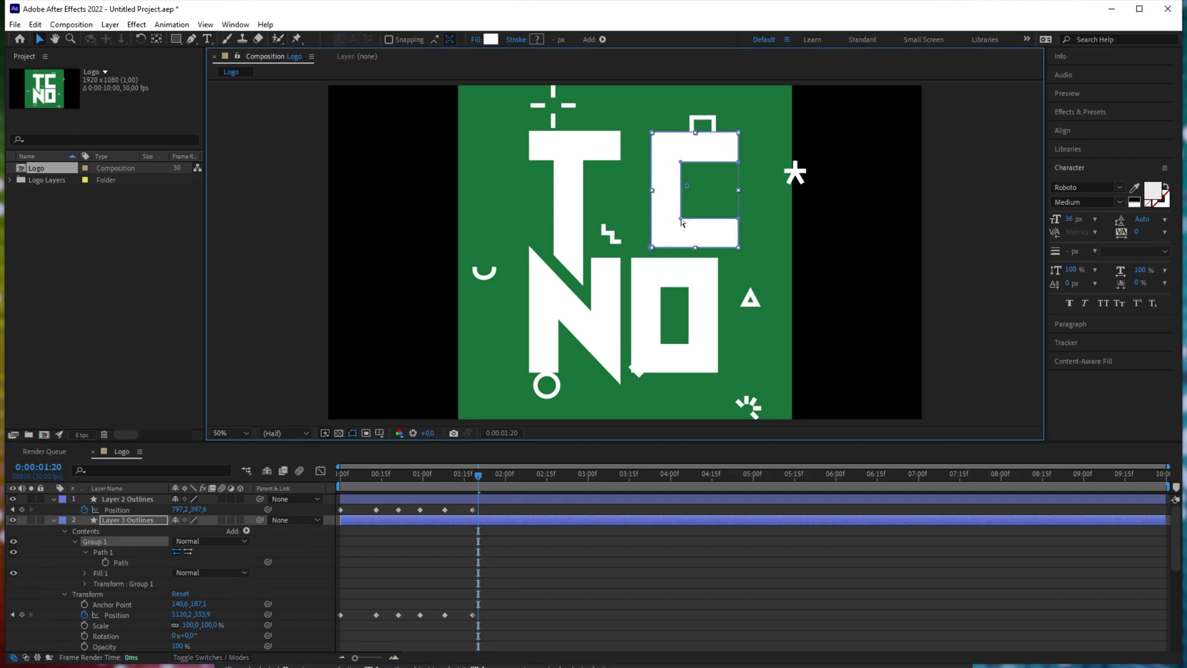
key(ctrl+z)
key(a)
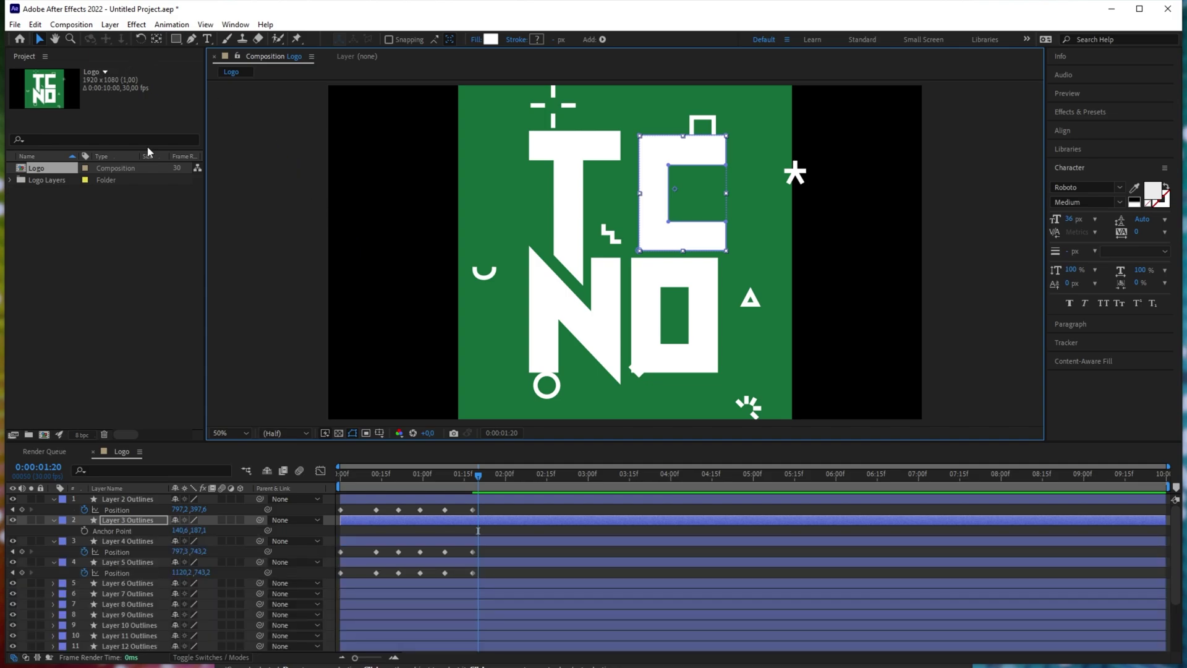
Collapse the properties of all letter layers and return the playhead to 0:00:00:00
click(126, 520)
key(F2)
key(u)
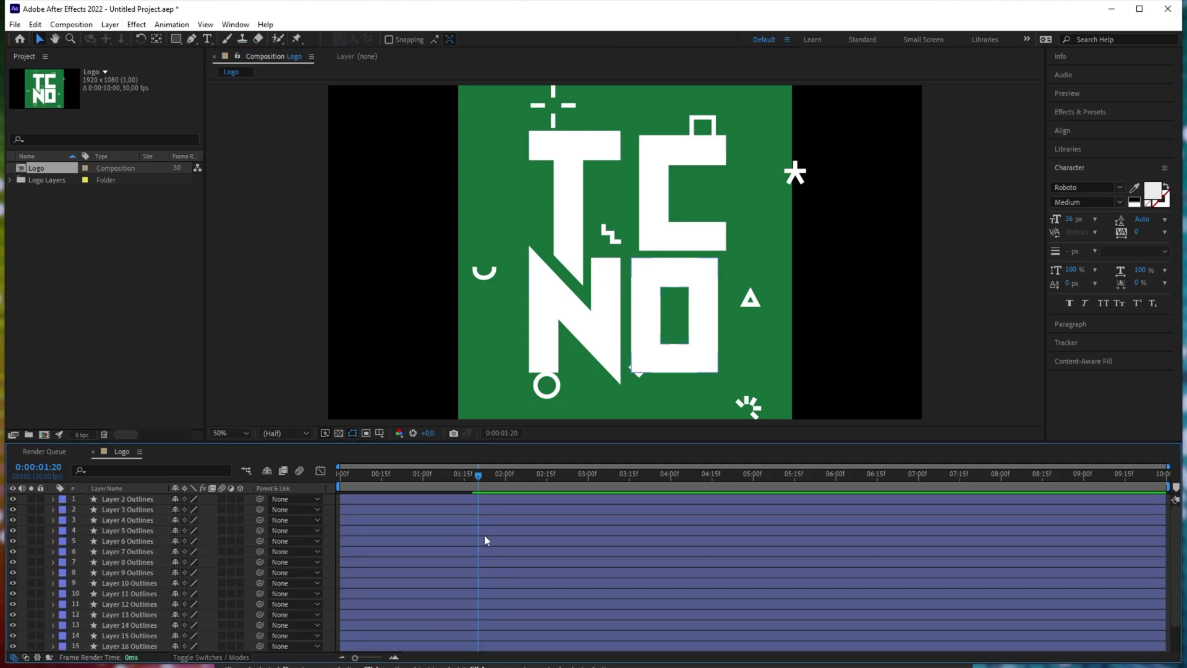
click(486, 531)
drag(393, 473, 340, 474)
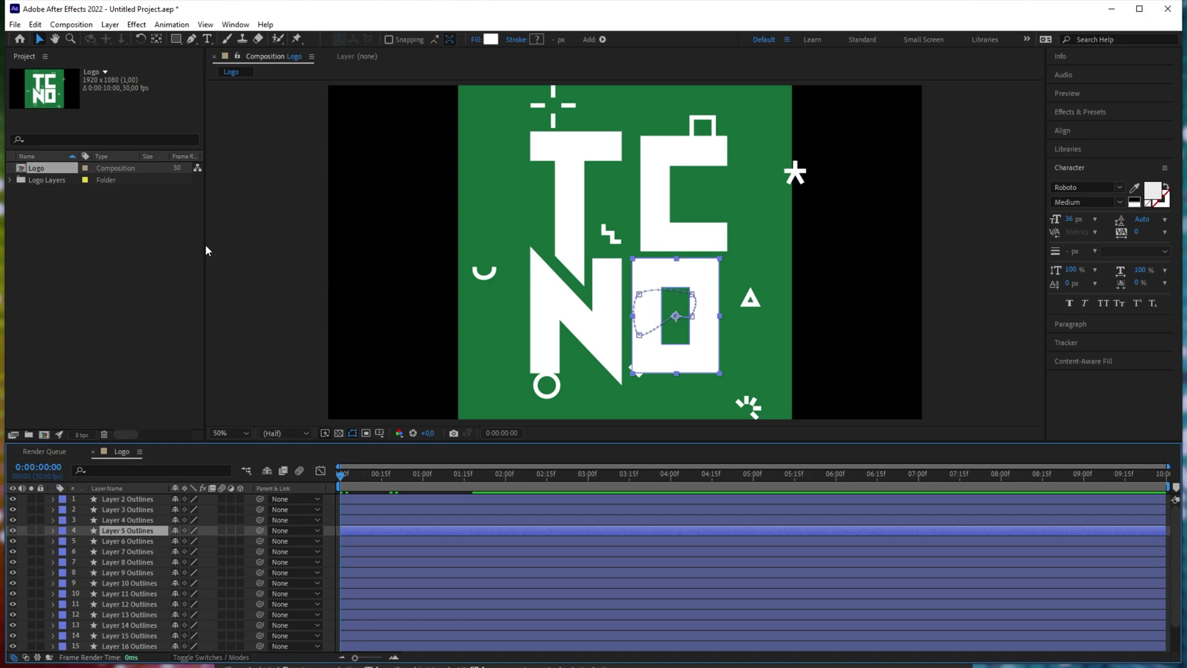
Set the duration of the Logo composition to 0:00:03:00 in its composition settings
right_click(60, 174)
click(111, 181)
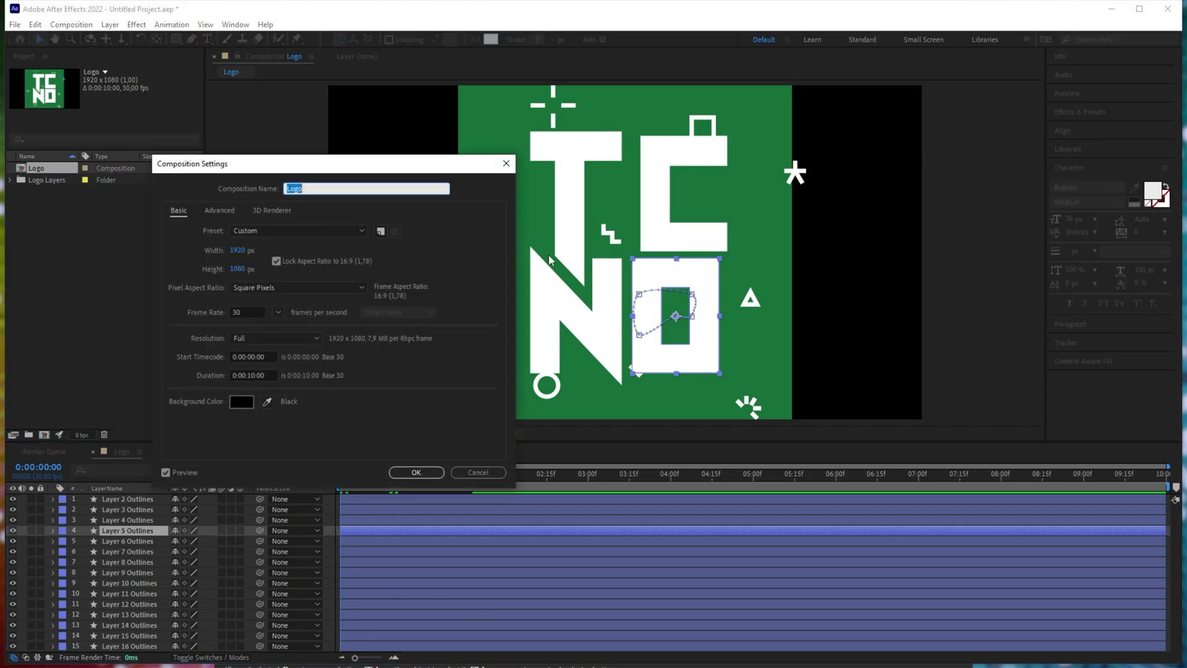
double_click(250, 376)
text(3)
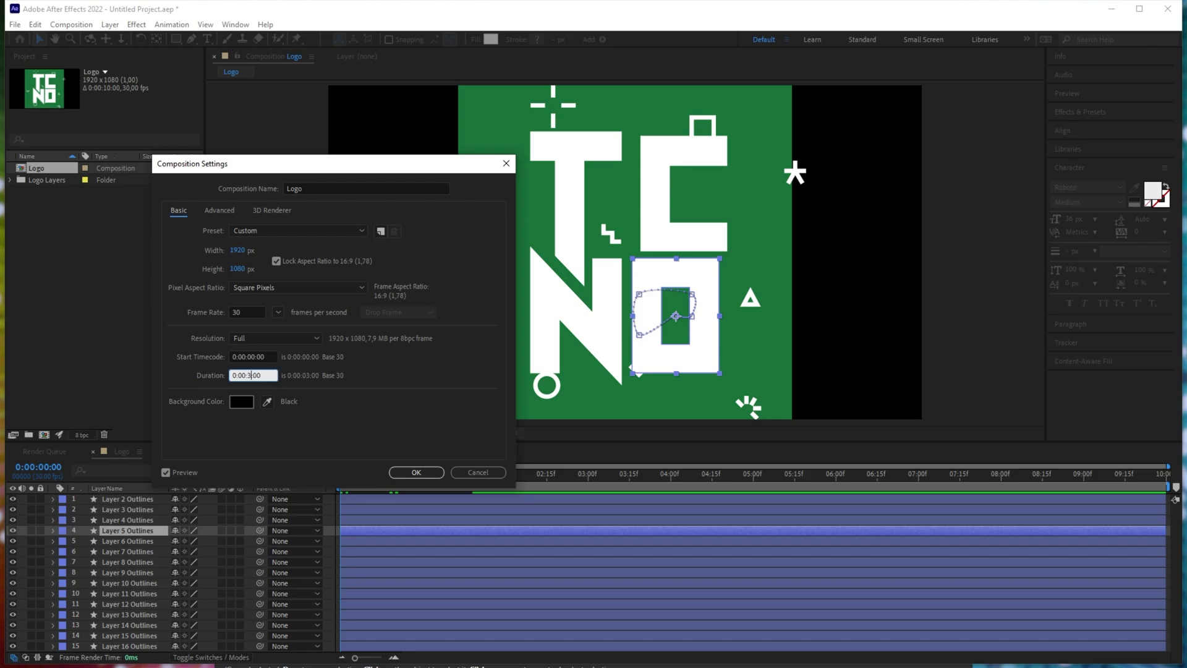
key(Return)
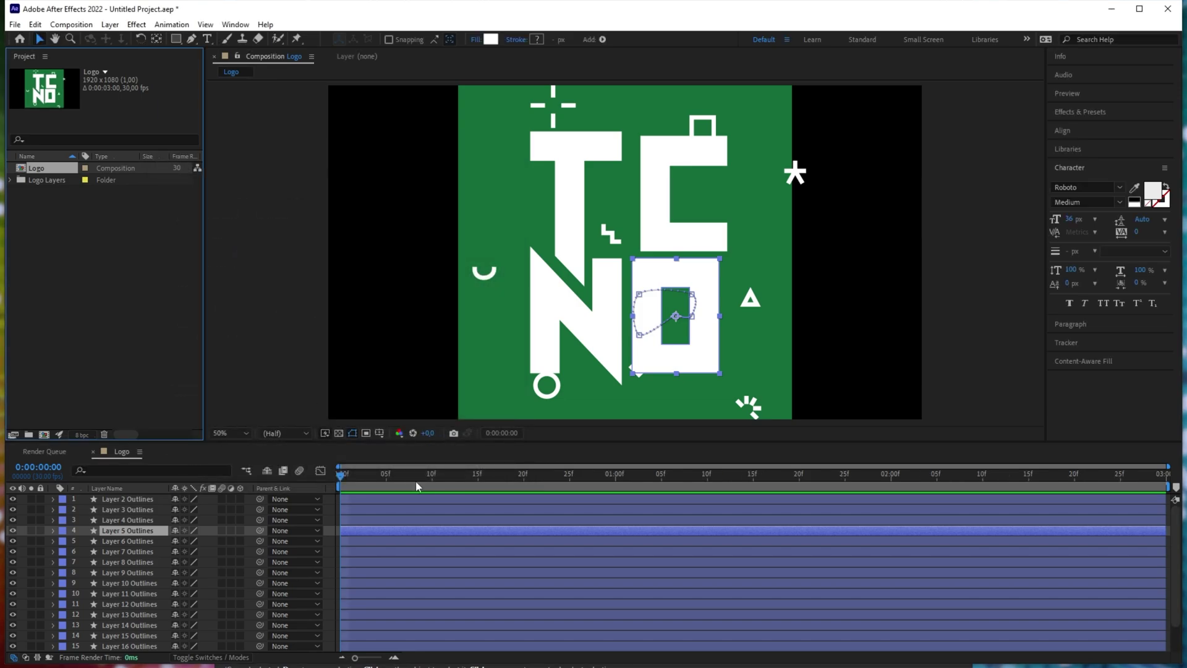
Open the Bodymovin extension and select the Logo composition for rendering
click(228, 25)
mouse_move(294, 89)
click(470, 87)
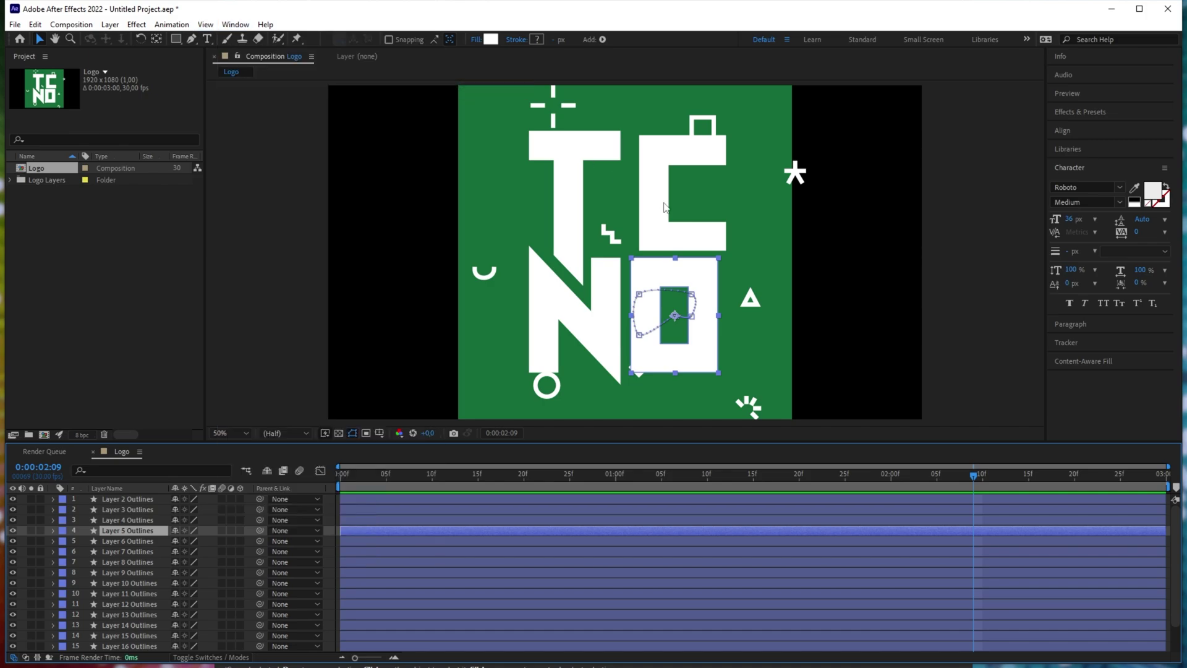
click(430, 348)
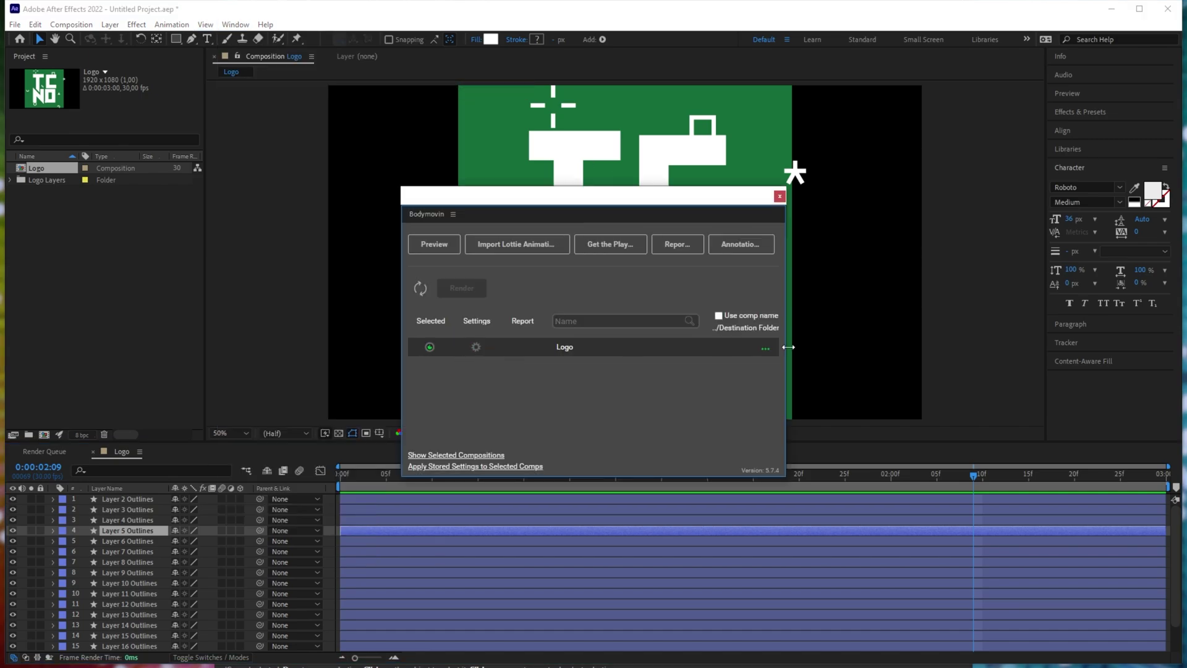
Set the Logo export destination to data.json in C:\Users\TCNO\AppData\Local\Temp\svg
click(765, 348)
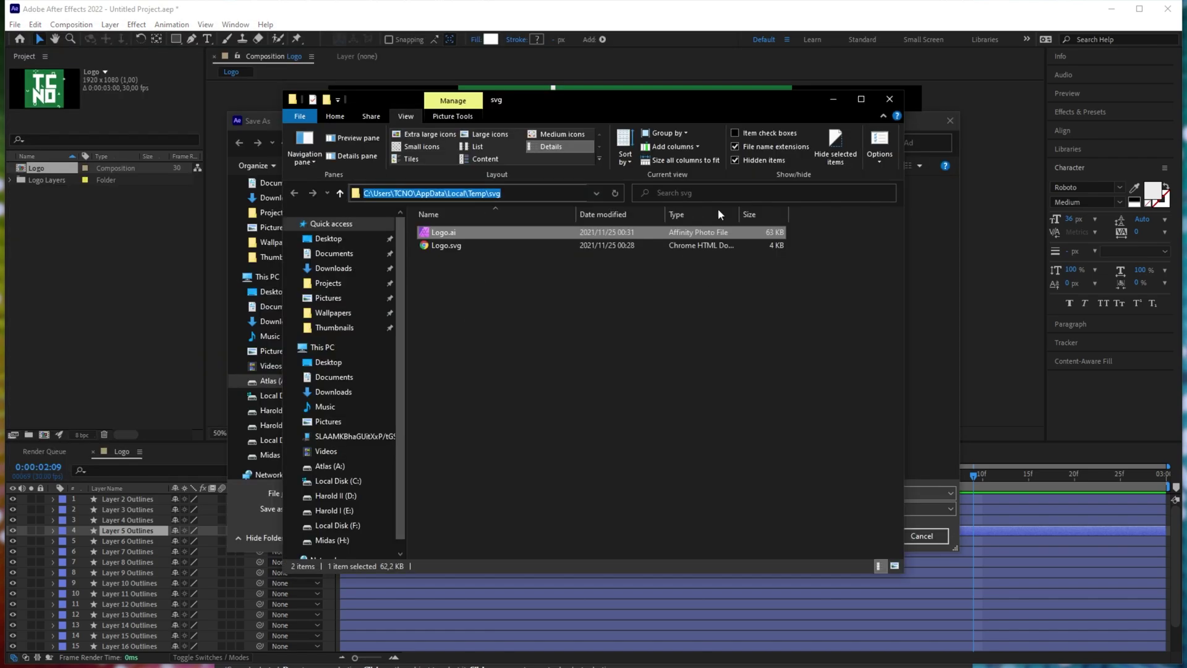
click(638, 146)
text(C:\Users\TCNO\AppData\Local\Temp\svg)
key(Return)
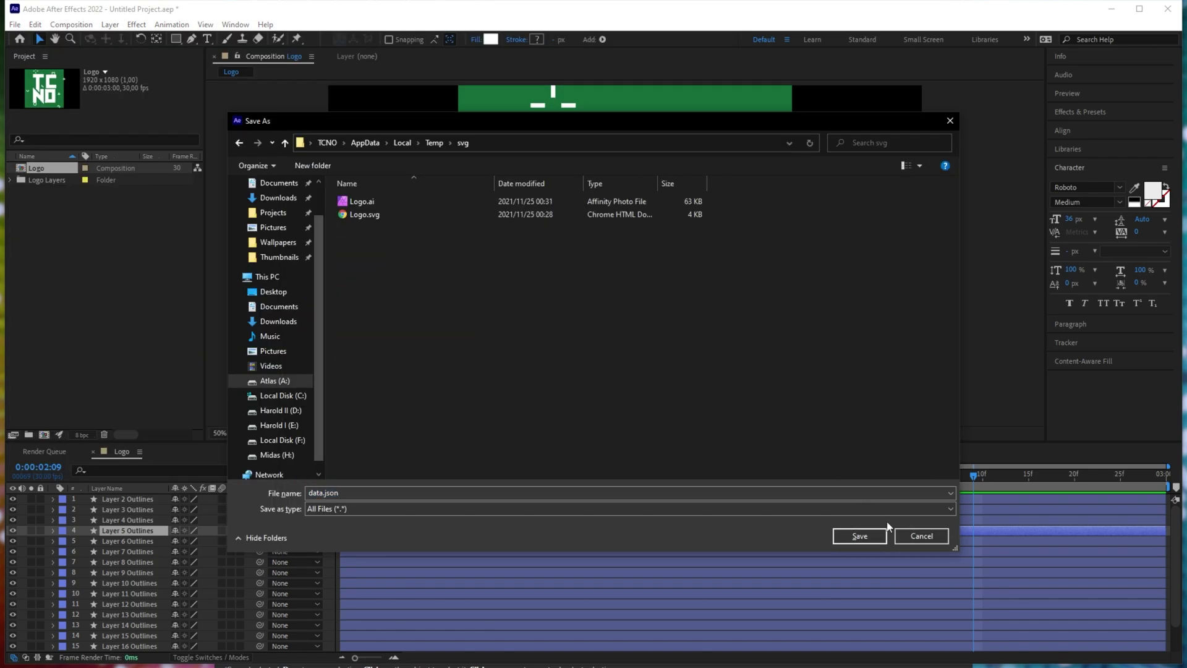
click(859, 535)
Enable the Demo export with a black background colour in the Logo render settings and save them
click(472, 345)
scroll(492, 318, down, 5)
click(456, 287)
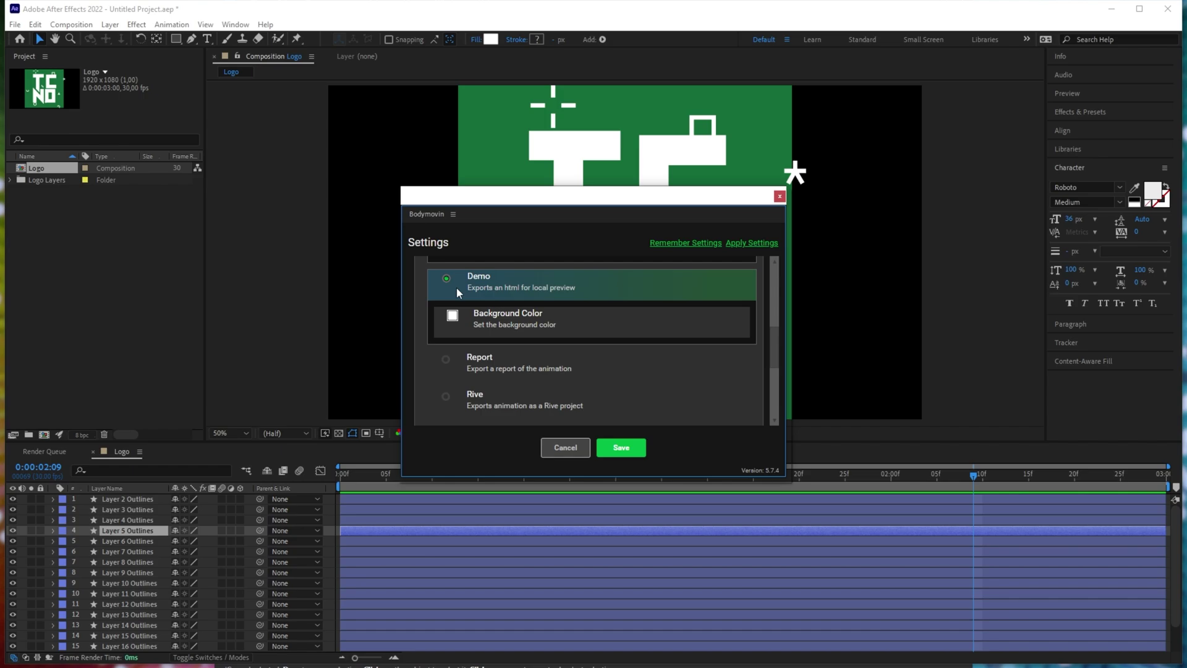
click(452, 316)
drag(514, 388, 525, 433)
scroll(648, 322, up, 4)
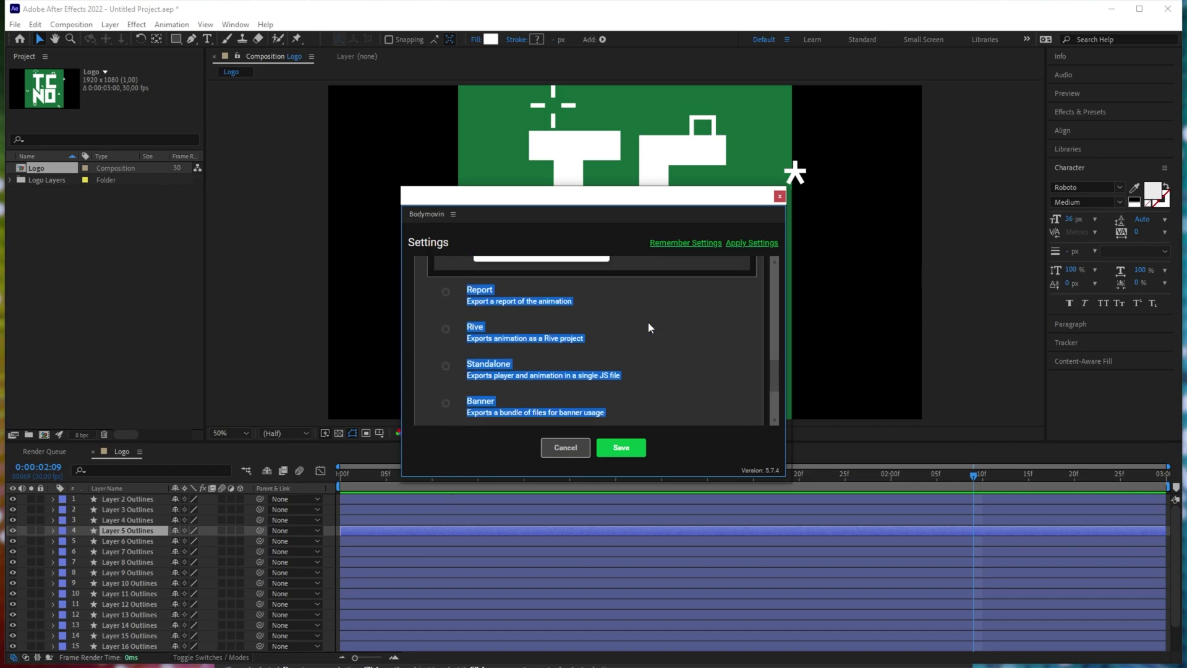
click(641, 452)
Render the Logo composition with Bodymovin and close the extension window when it is done
click(462, 288)
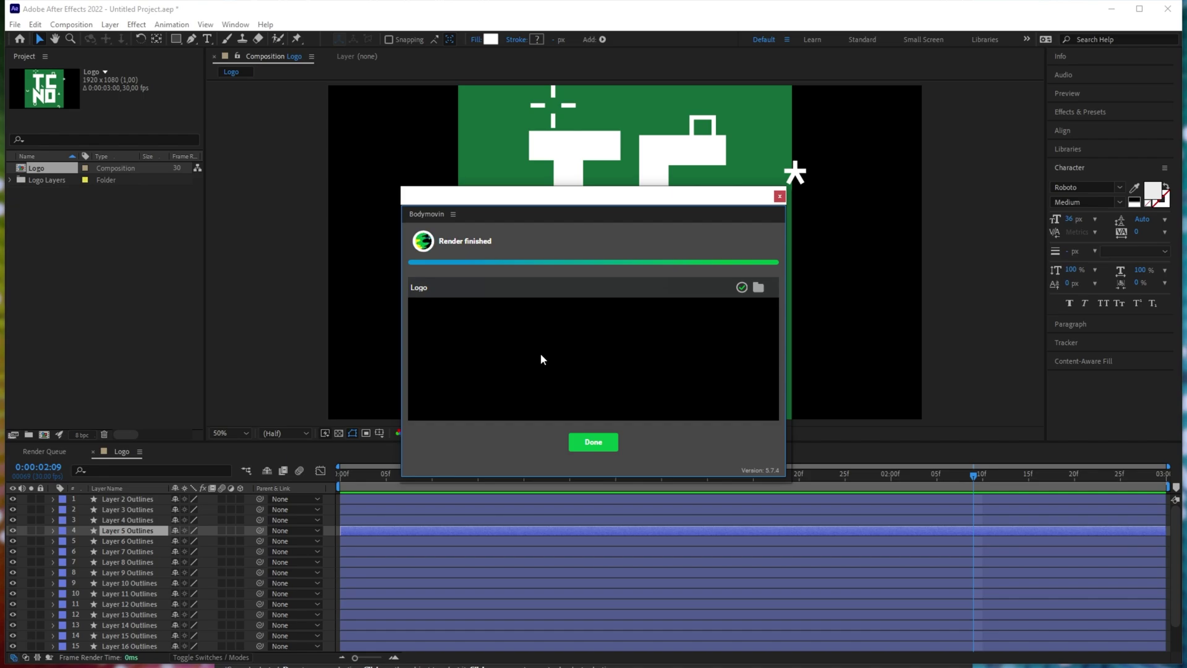
click(614, 442)
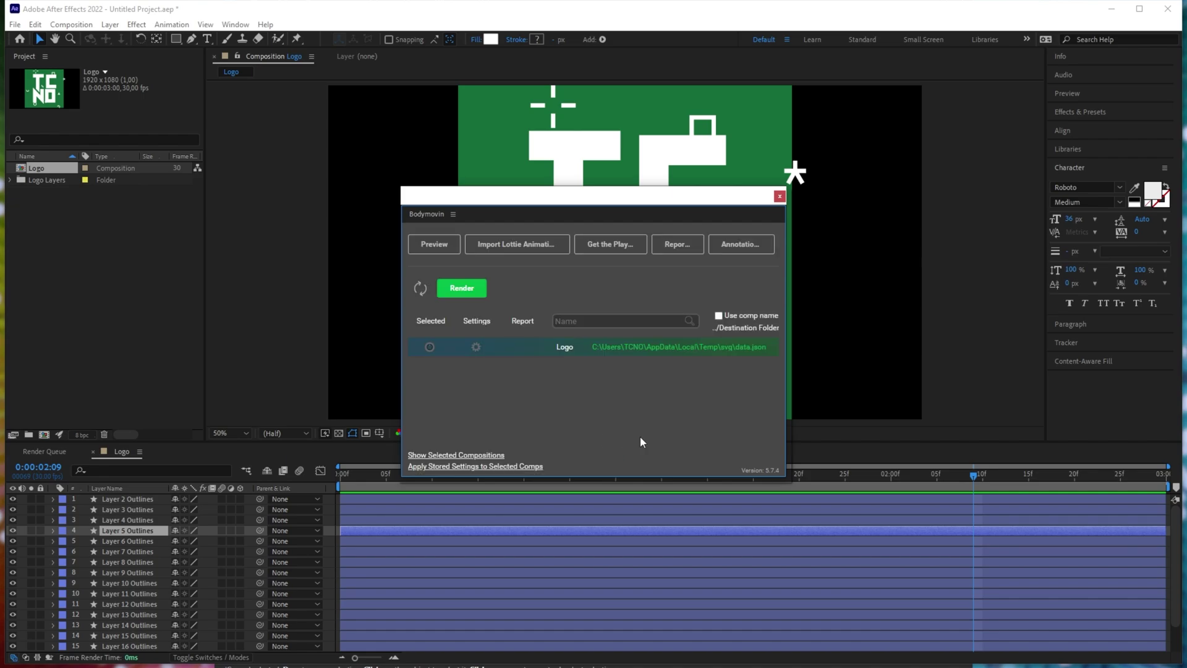
click(780, 196)
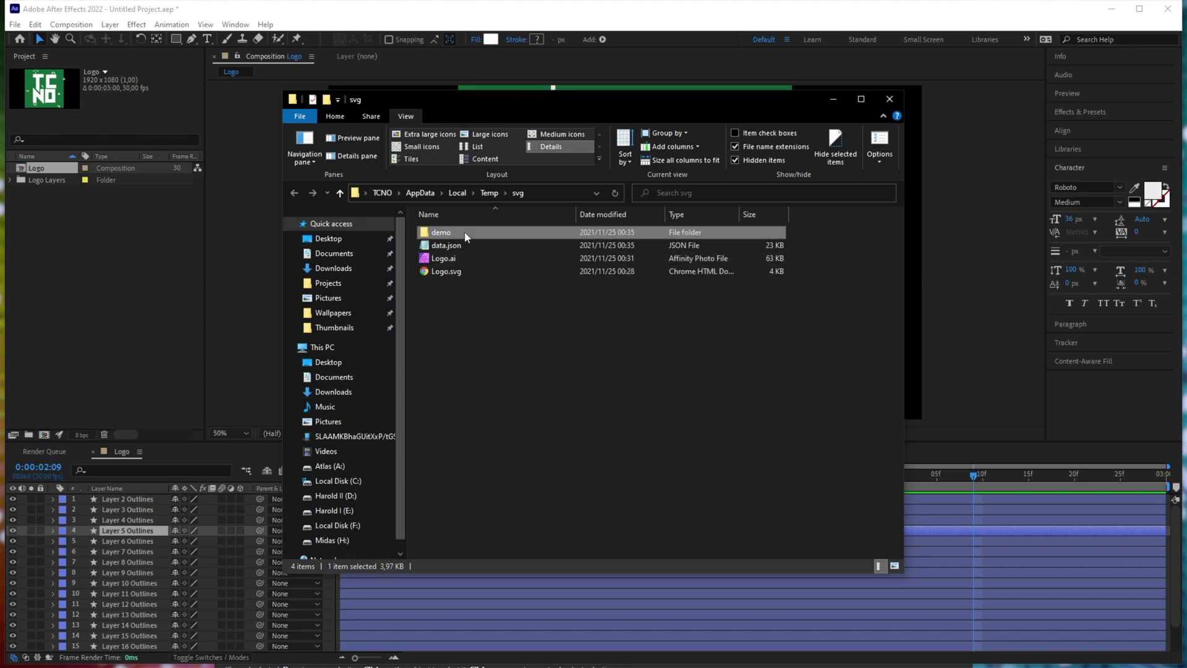
Open data.html from the exported demo folder in the browser and inspect the letter O's path element
double_click(468, 235)
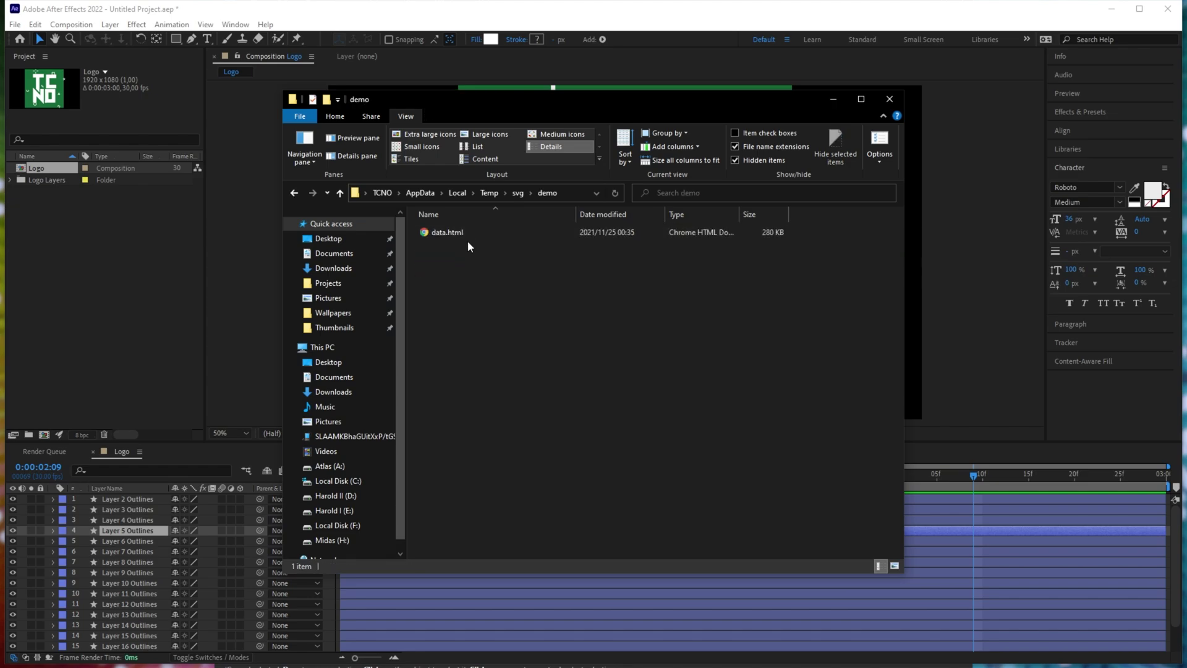
double_click(467, 238)
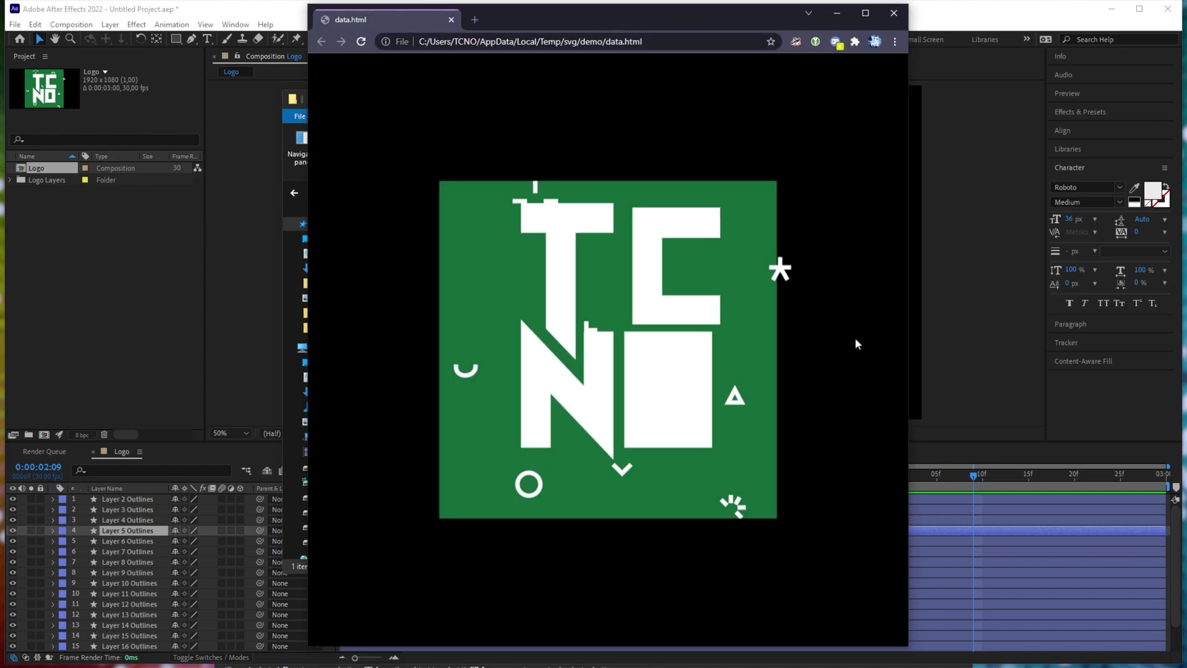
right_click(635, 275)
click(659, 449)
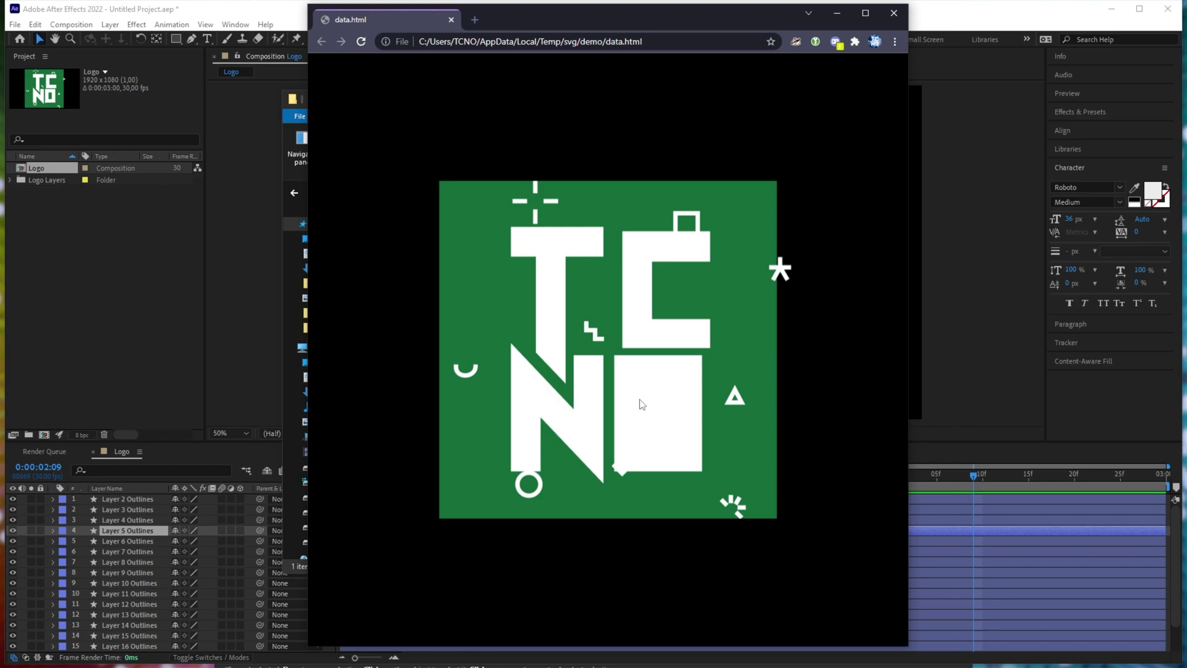
drag(908, 251, 1186, 251)
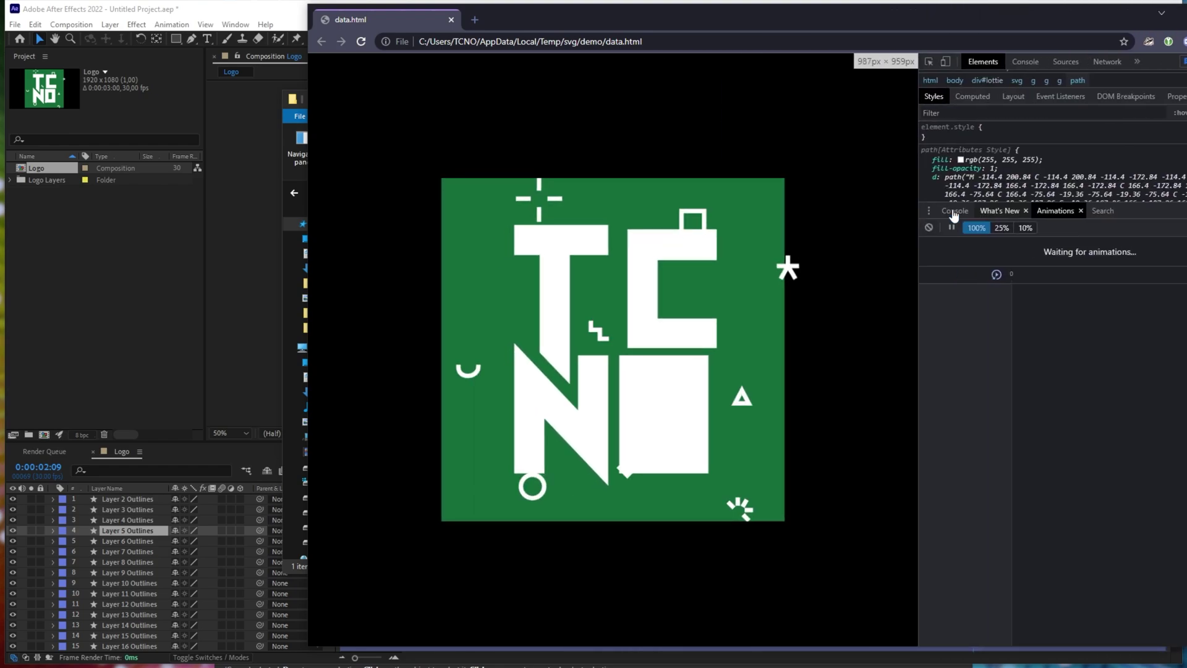
drag(822, 21, 699, 10)
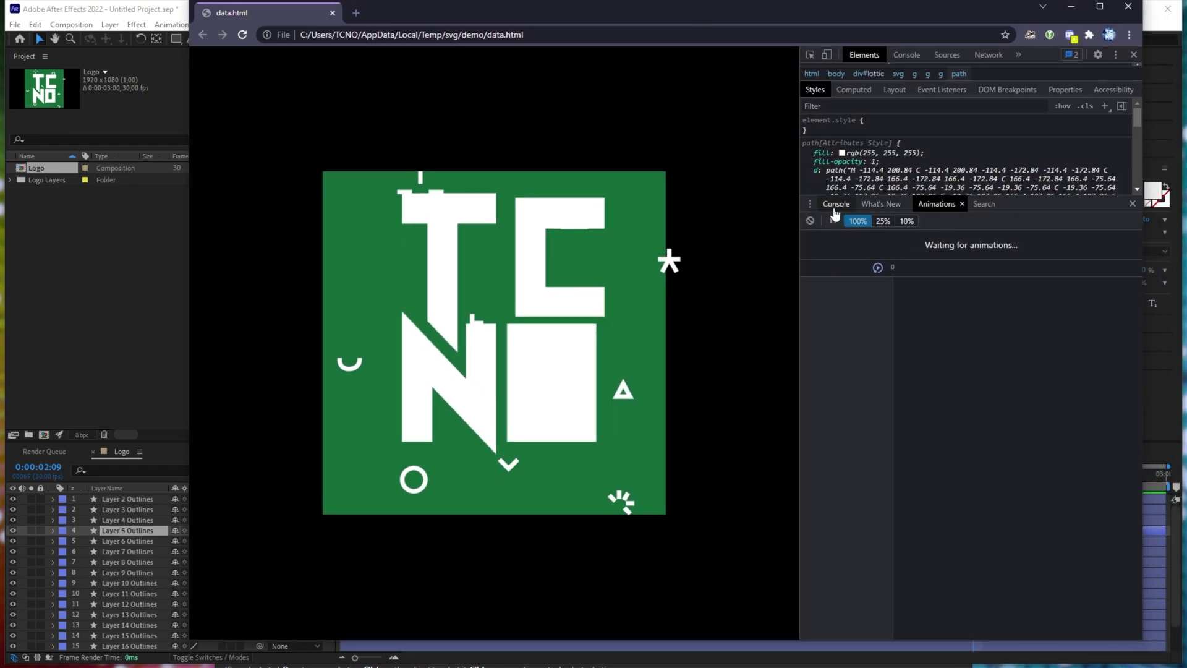
click(724, 272)
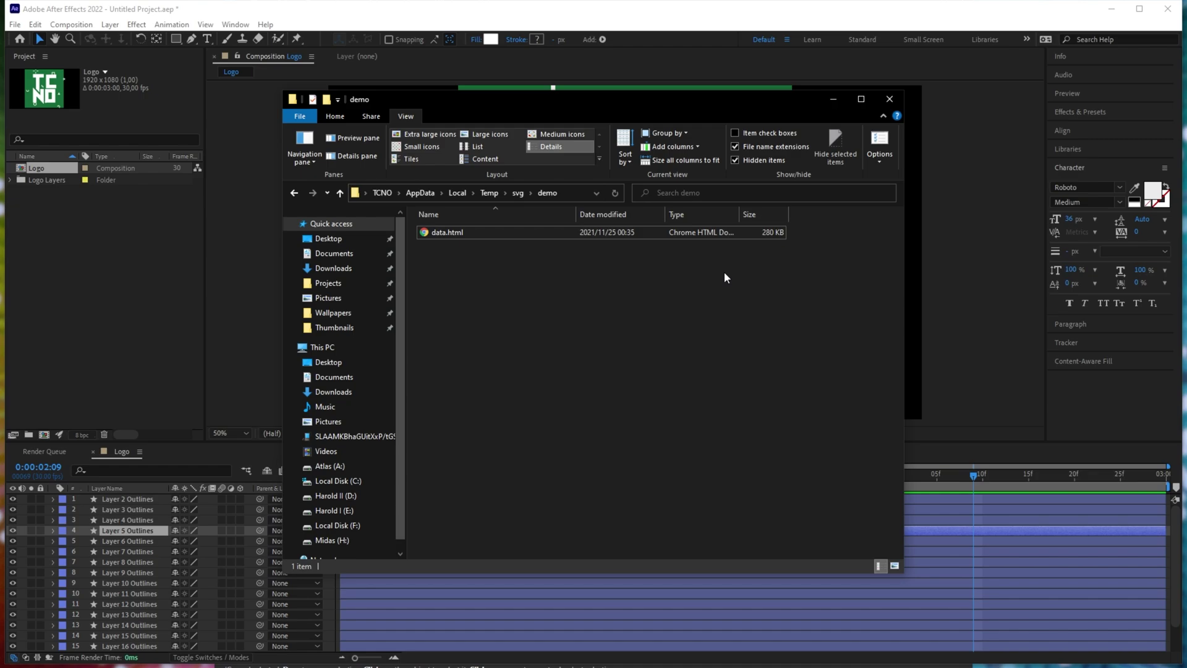
Close After Effects and minimise the File Explorer and Affinity Designer windows
drag(737, 285, 526, 227)
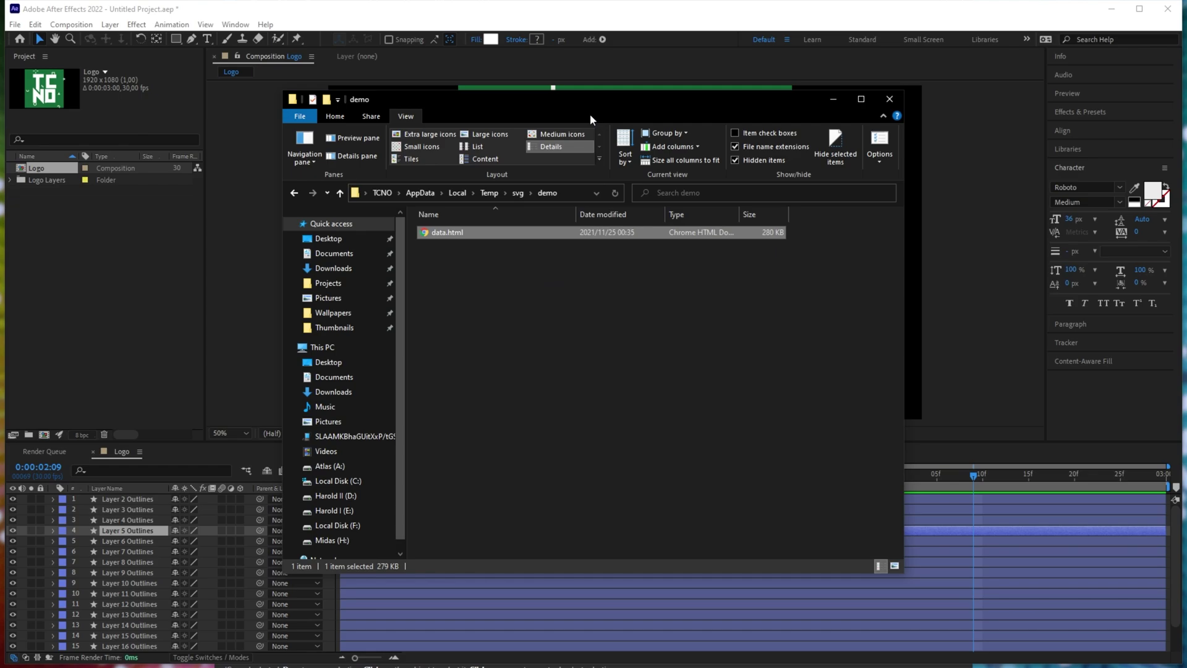
click(831, 100)
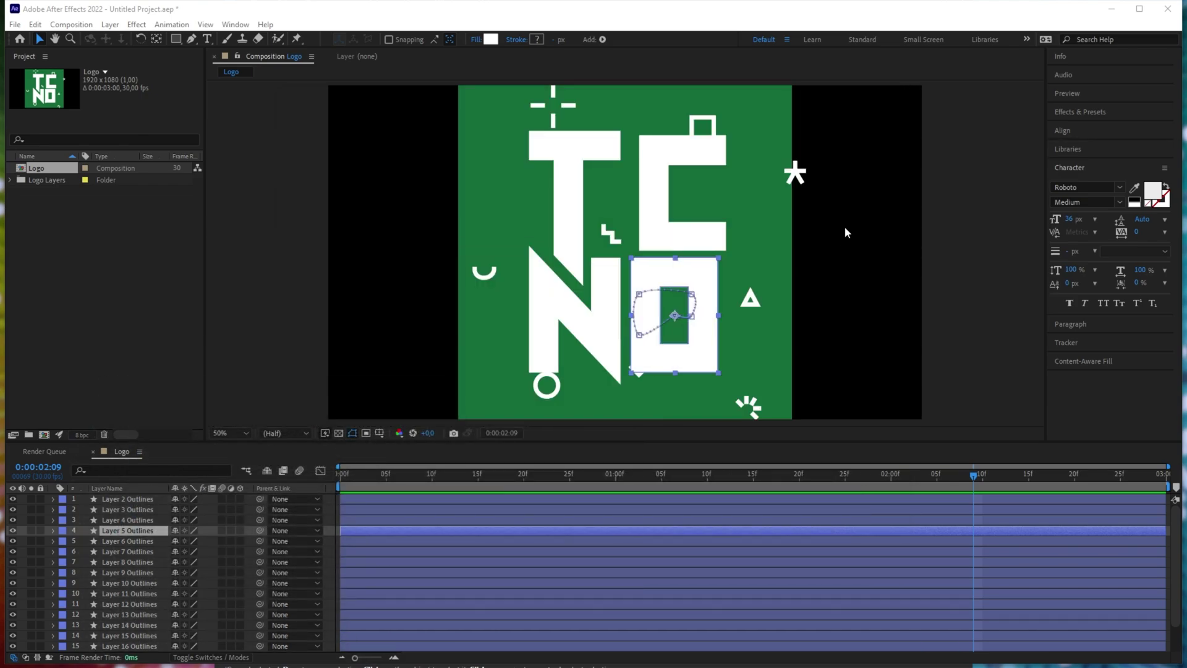
click(1167, 9)
click(607, 350)
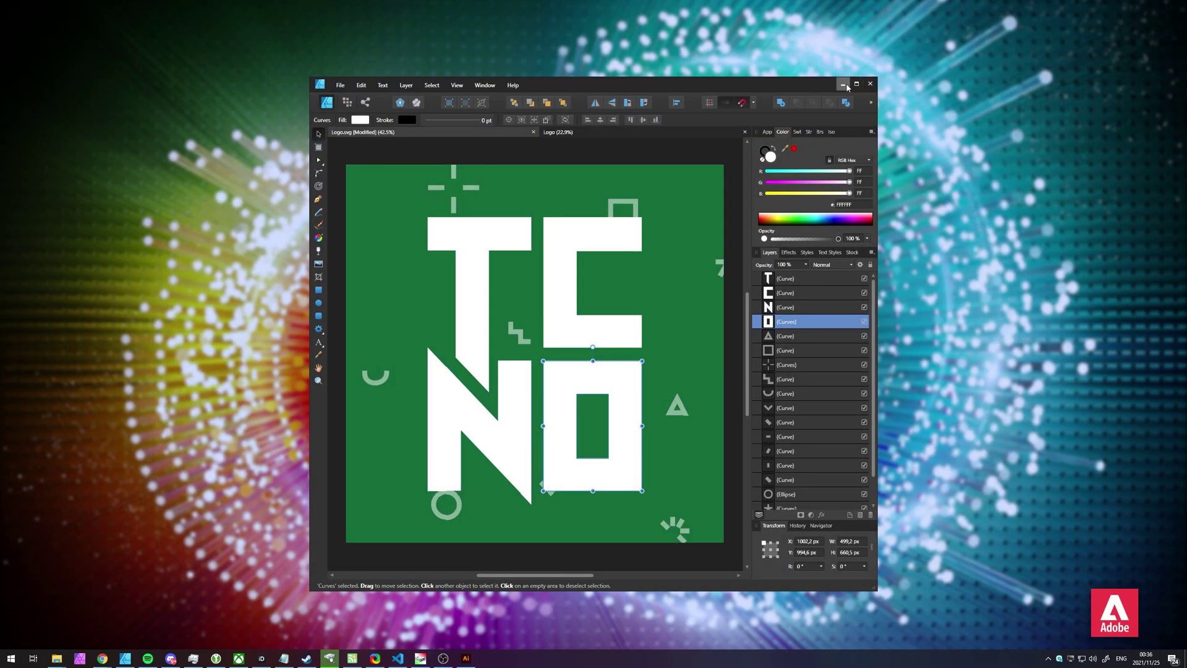
click(844, 85)
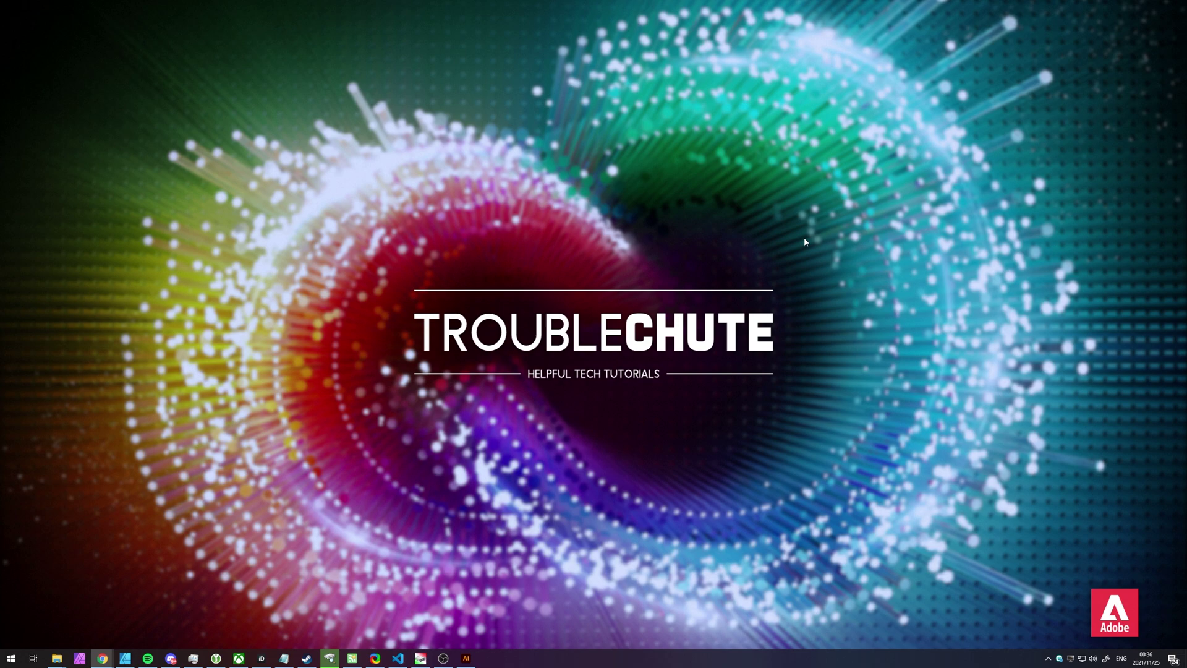